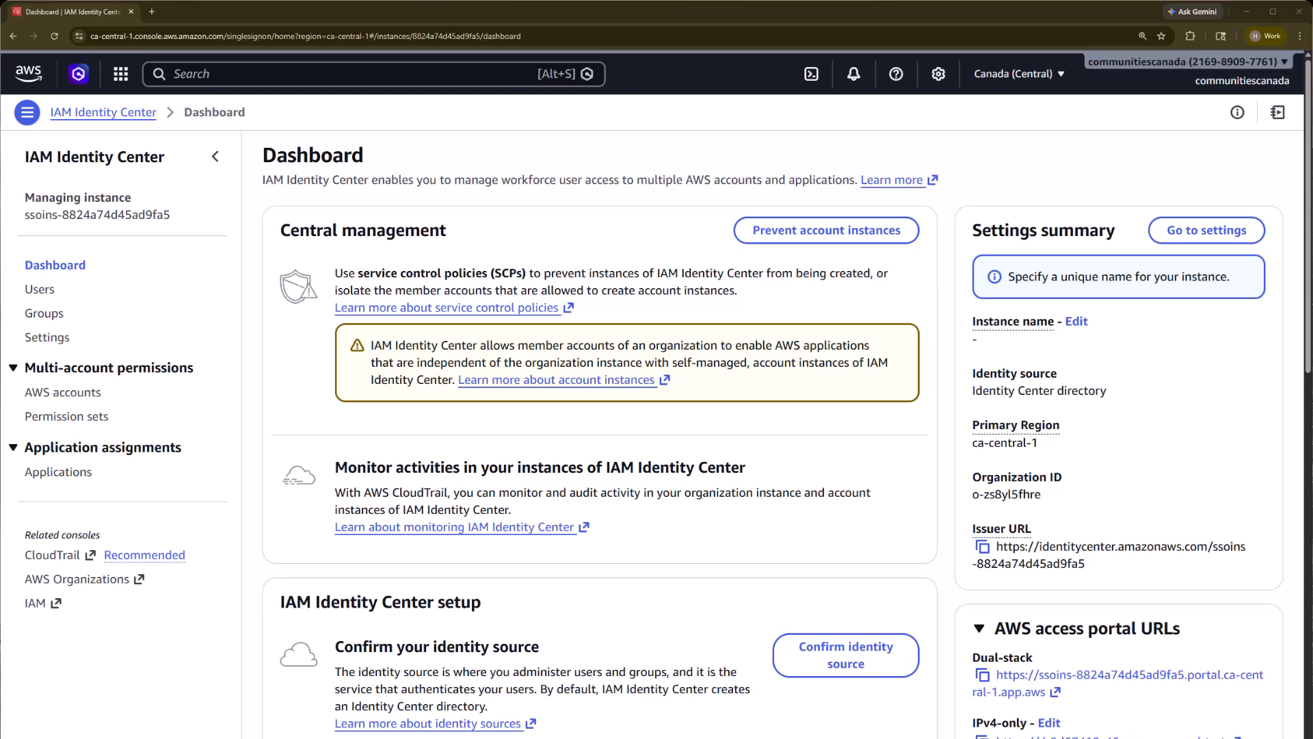
Step: Create the group cocansuperadmins with the description 'Cocan Super Admins'
left_click(45, 315)
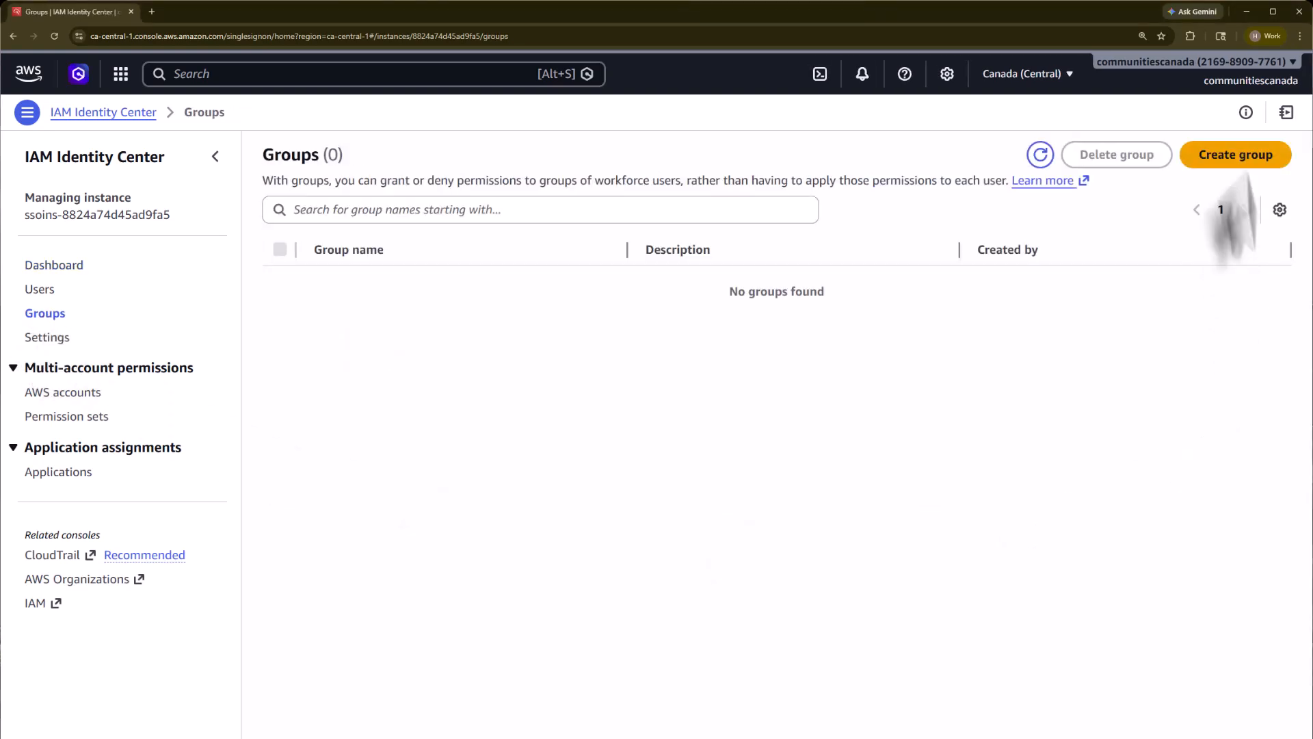
left_click(1226, 160)
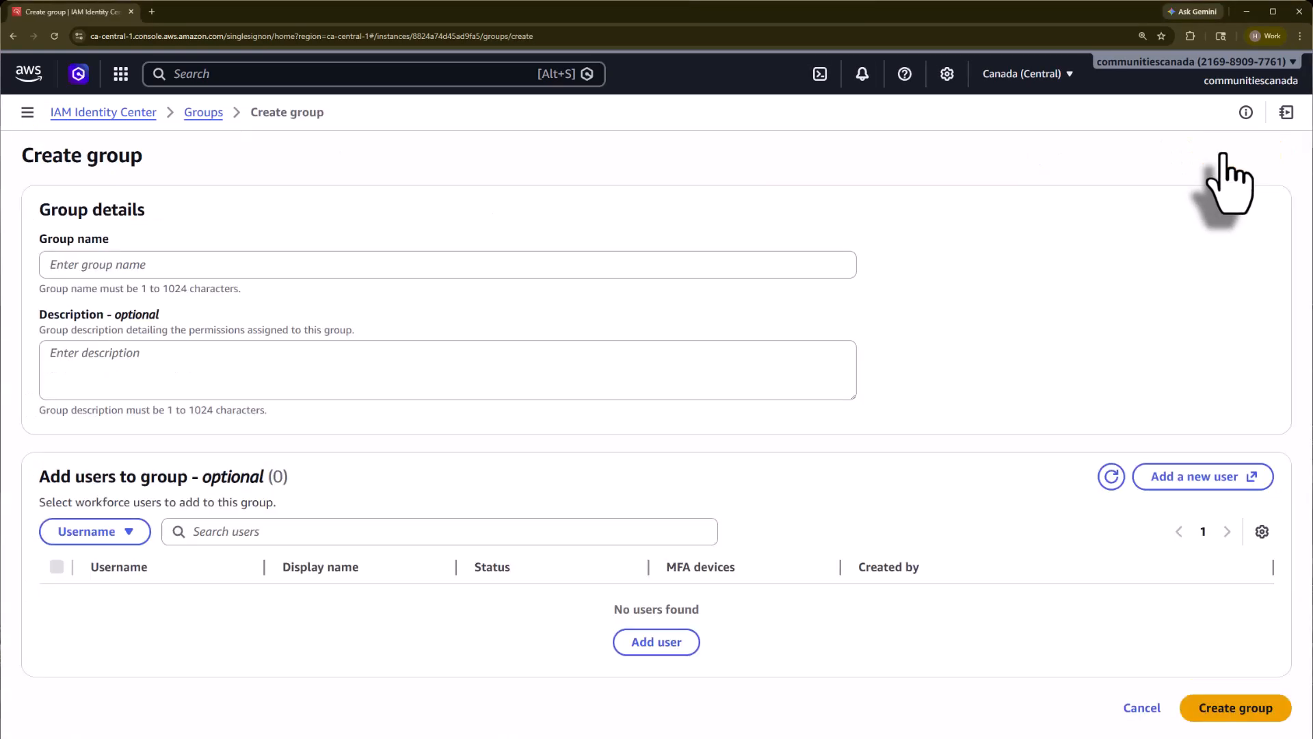
left_click(283, 264)
type("co")
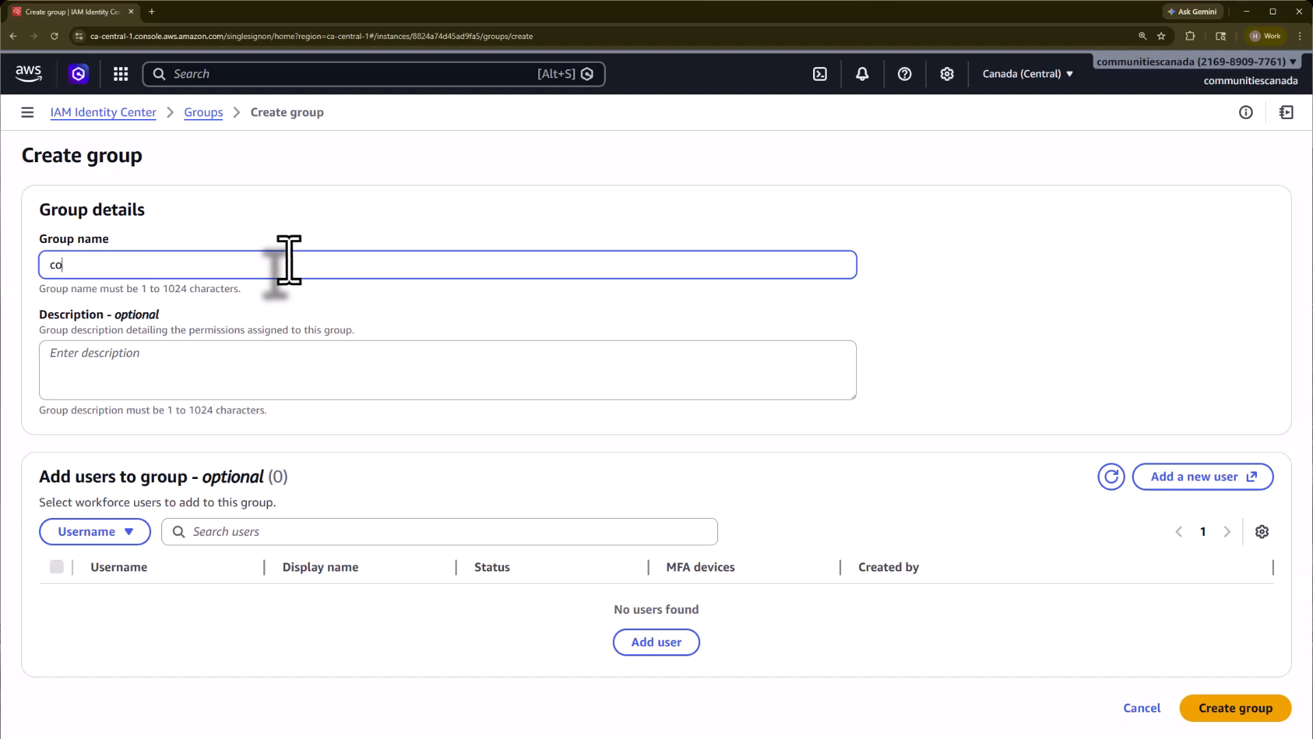
type("cansuperadmins")
left_click(161, 358)
type("Cocan Super Admins")
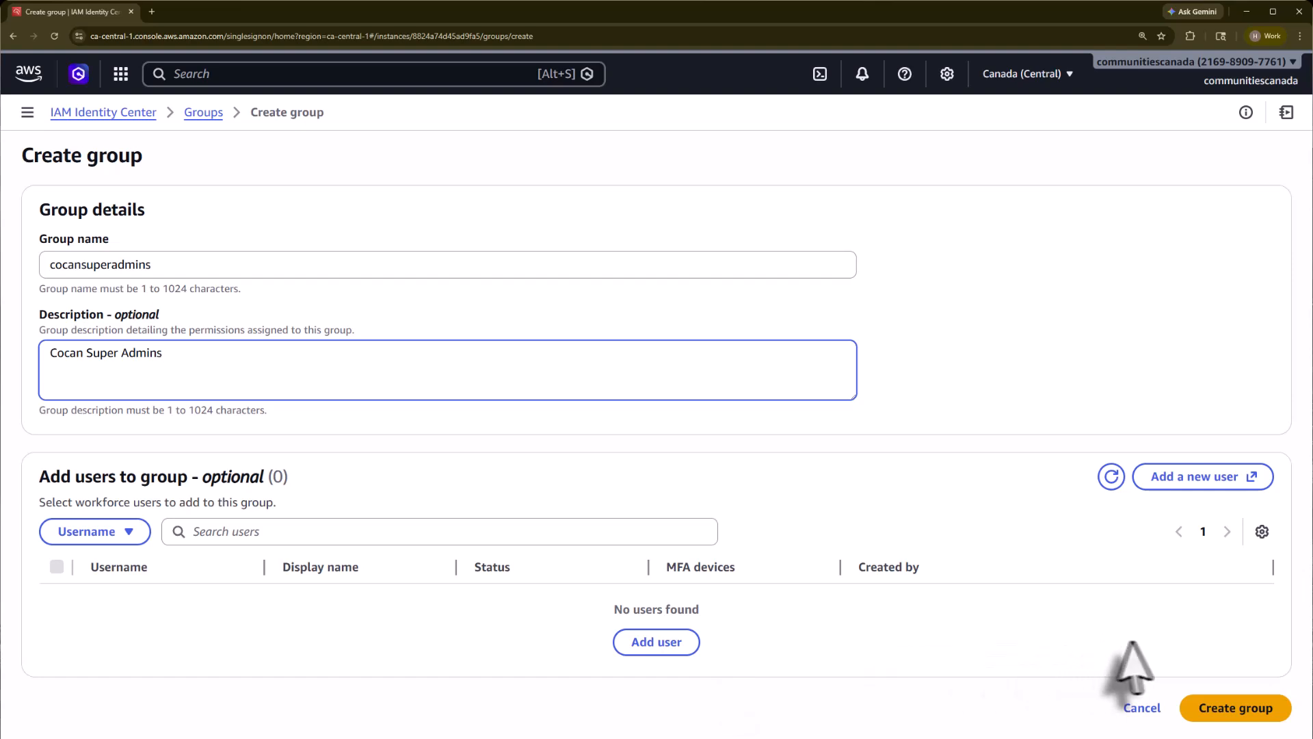
left_click(1242, 711)
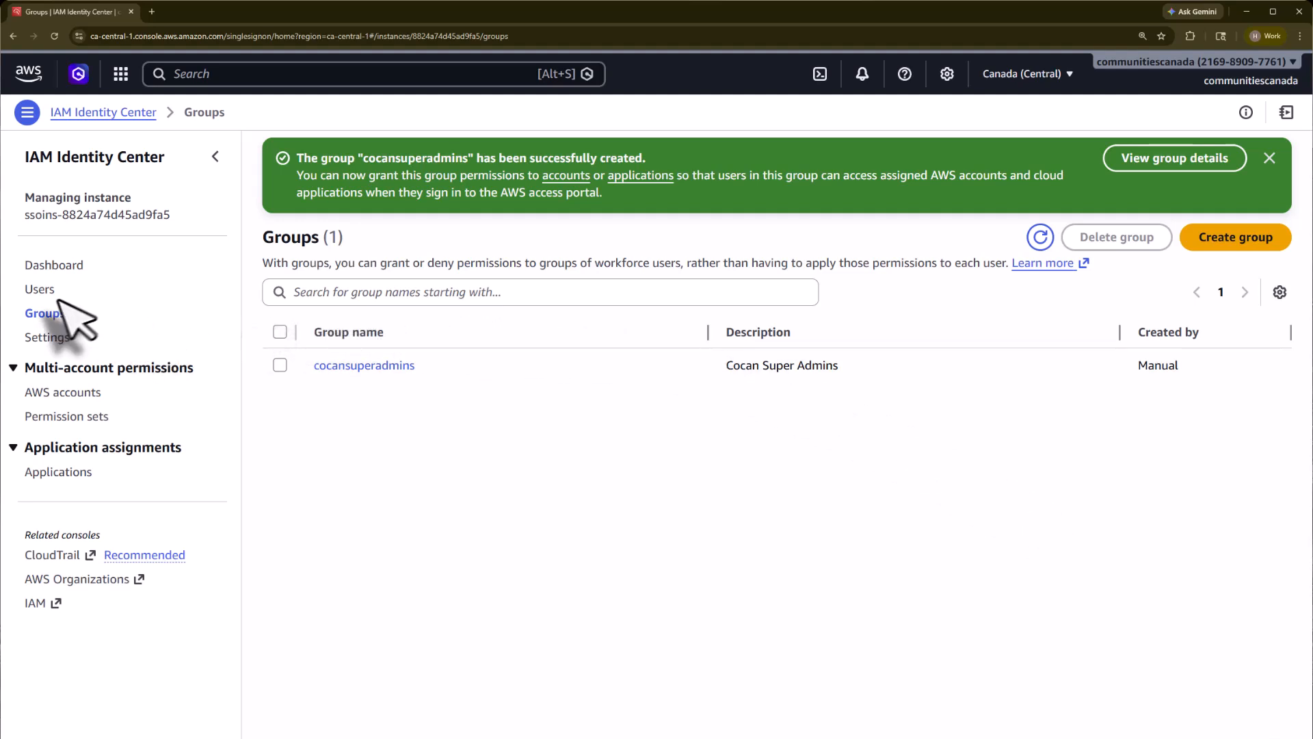
Step: Start a new user in Users and enter the user's username and email address
left_click(39, 289)
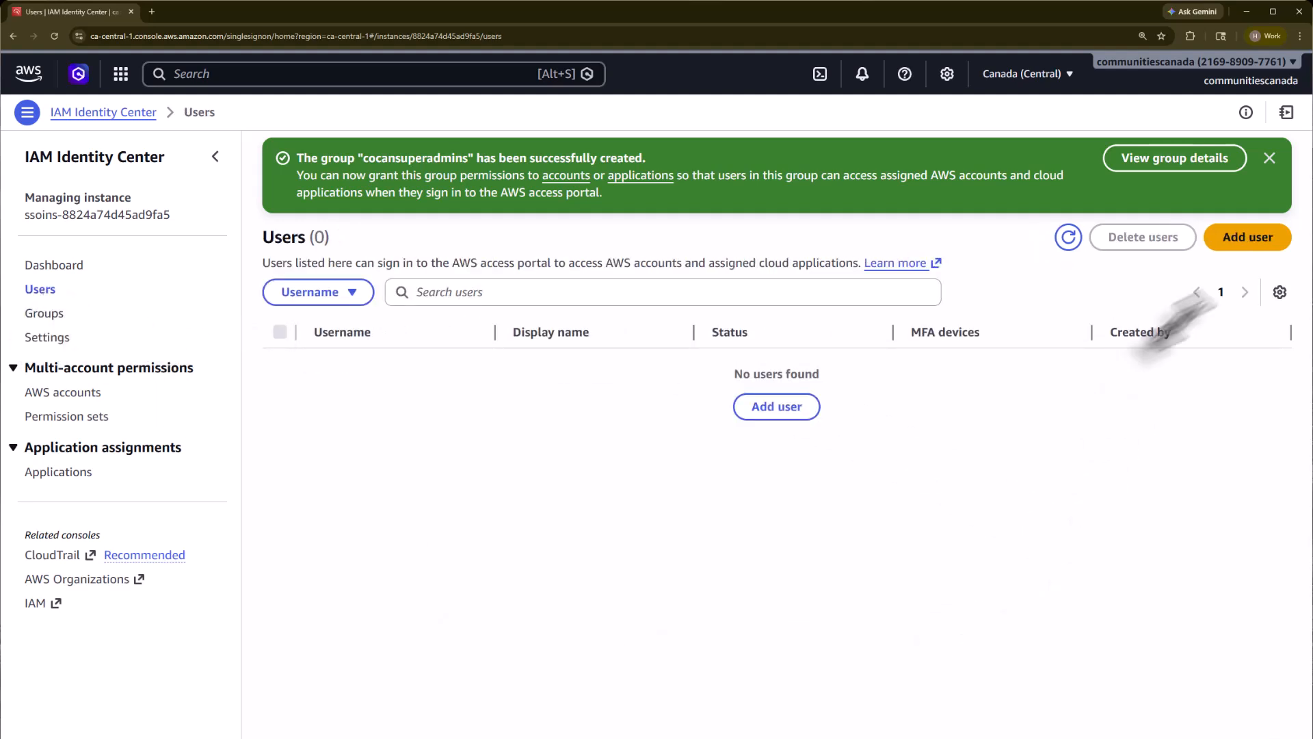
left_click(1255, 238)
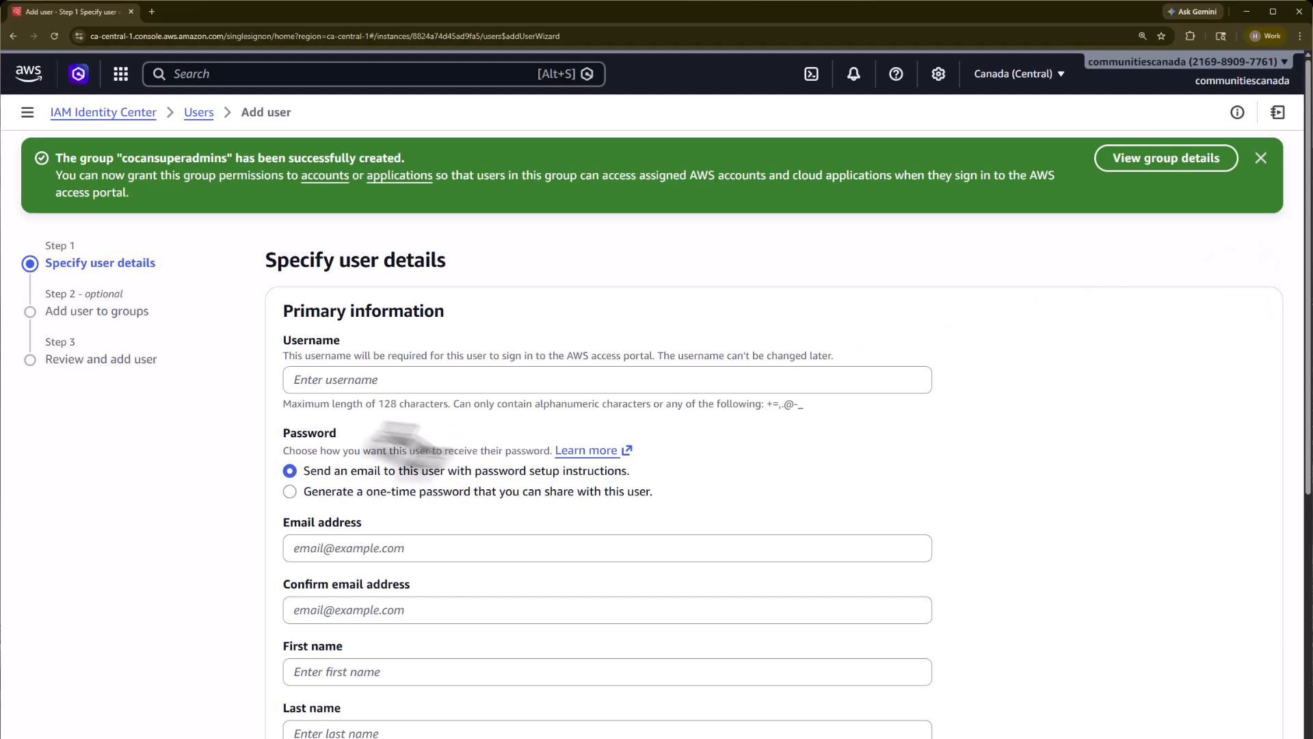
left_click(351, 386)
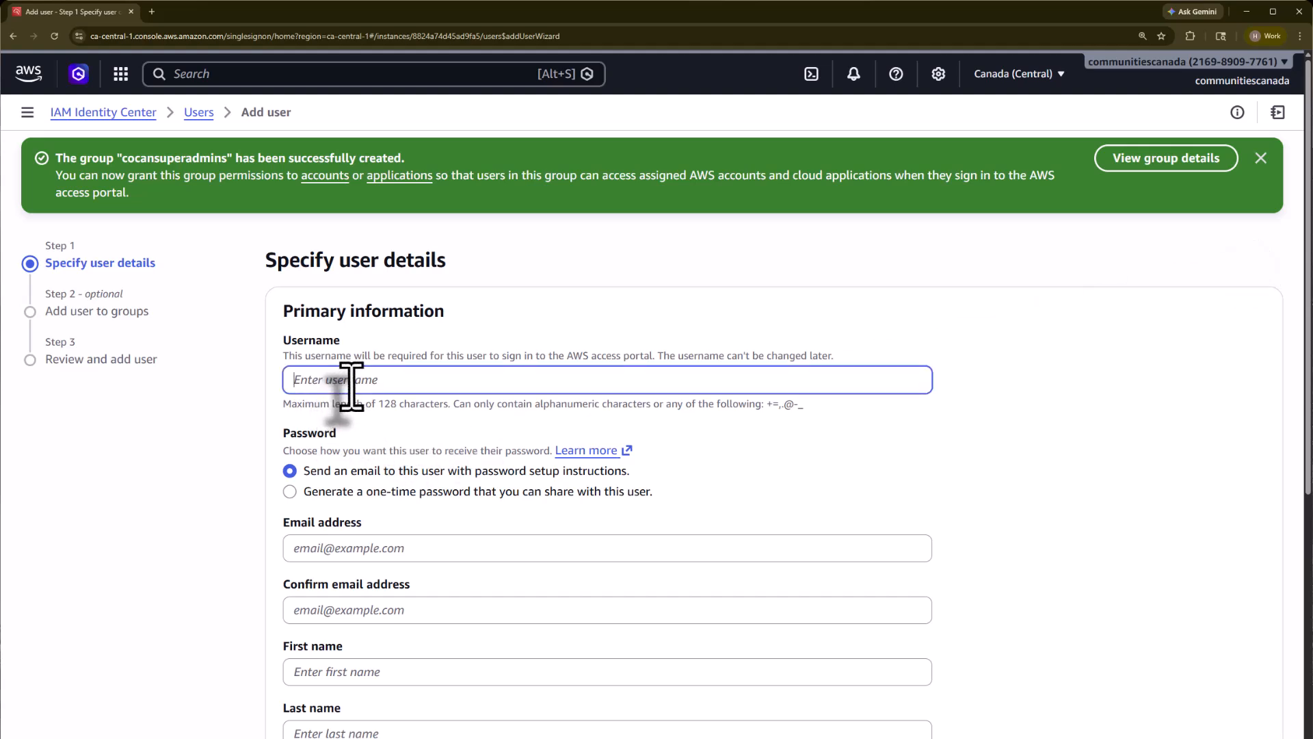
type("heartin")
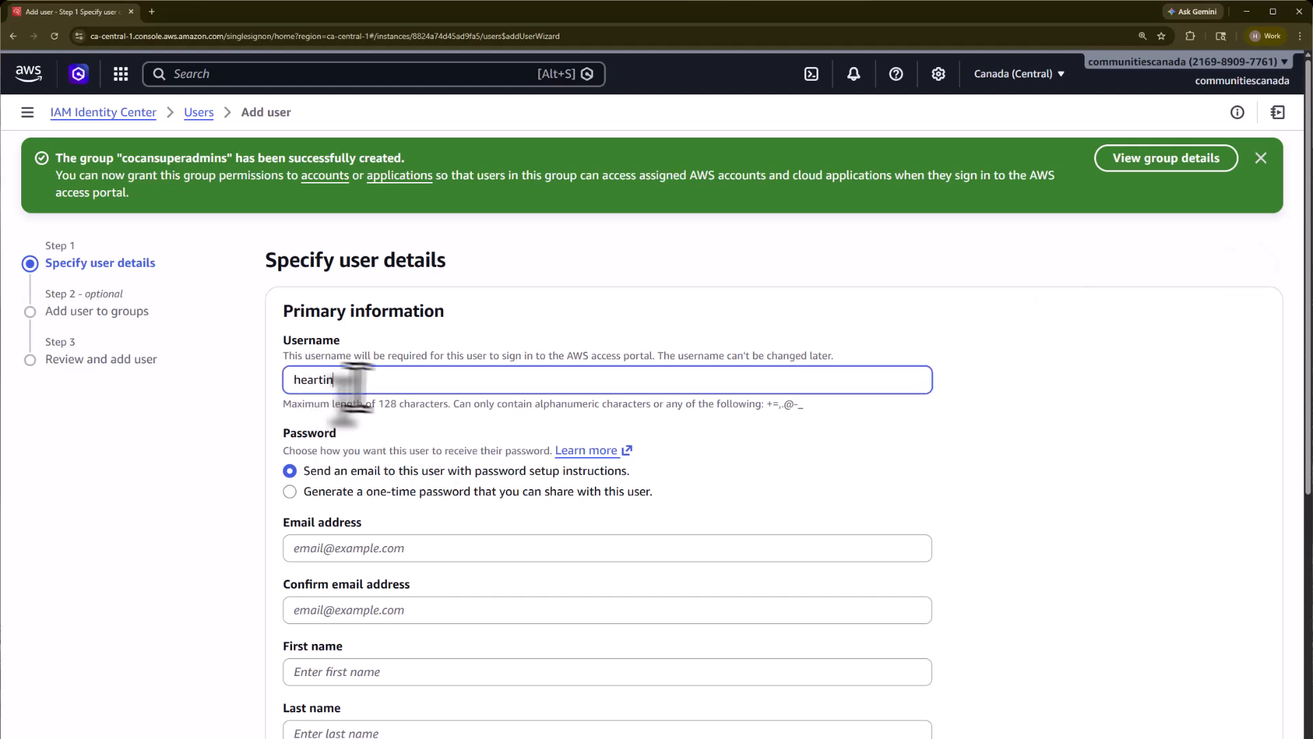
left_click(376, 548)
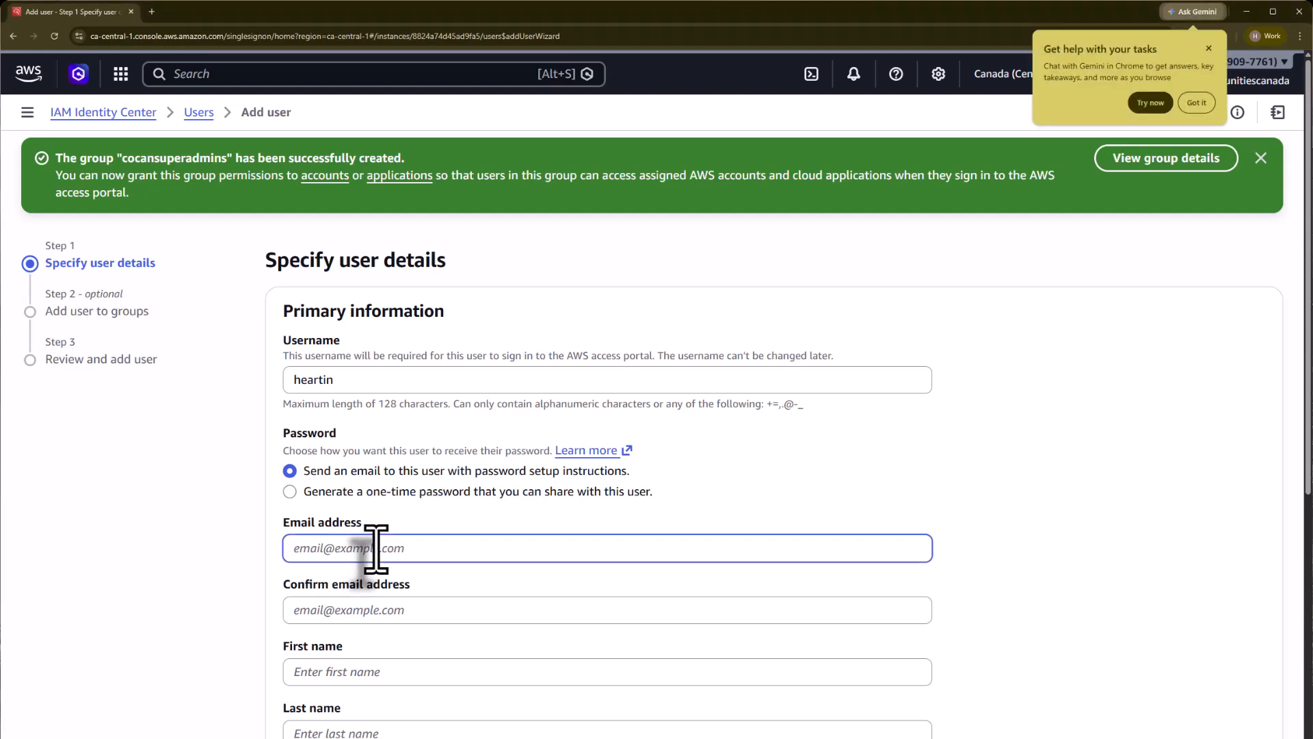
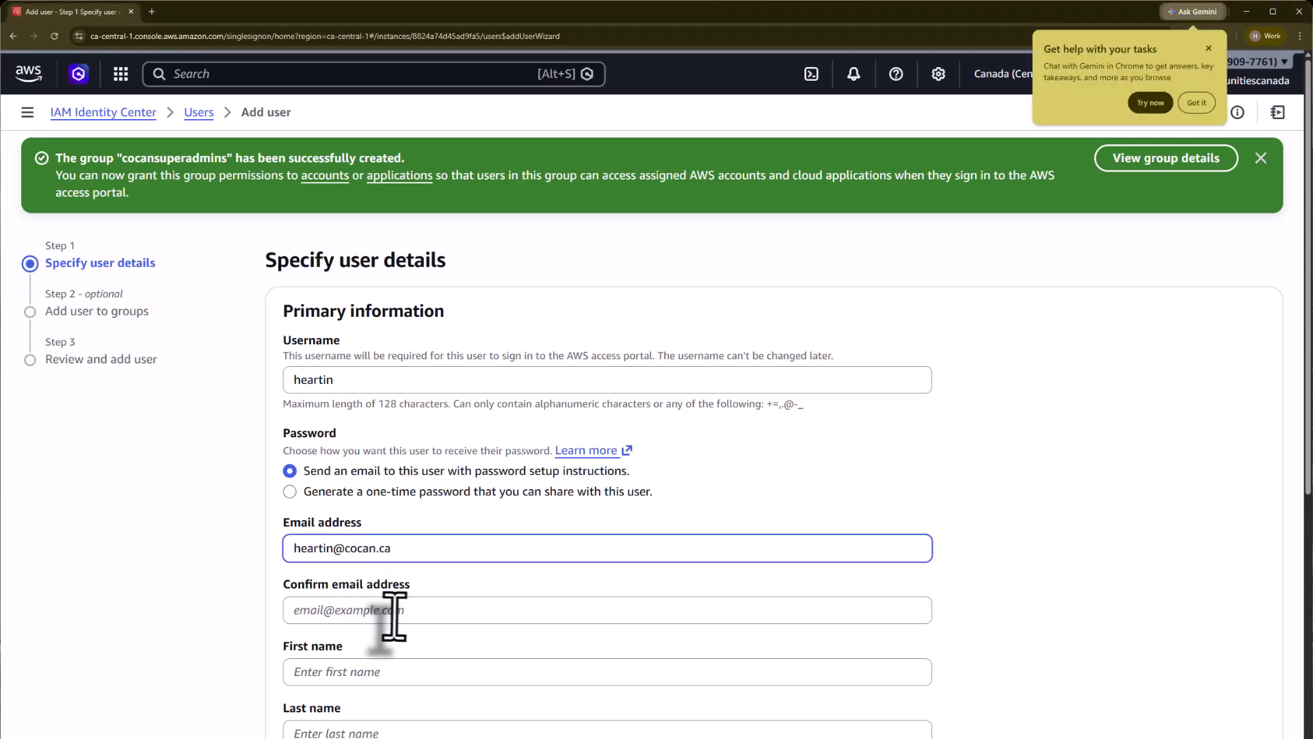
Step: Confirm the email address and enter the user's first and last names
left_click(390, 615)
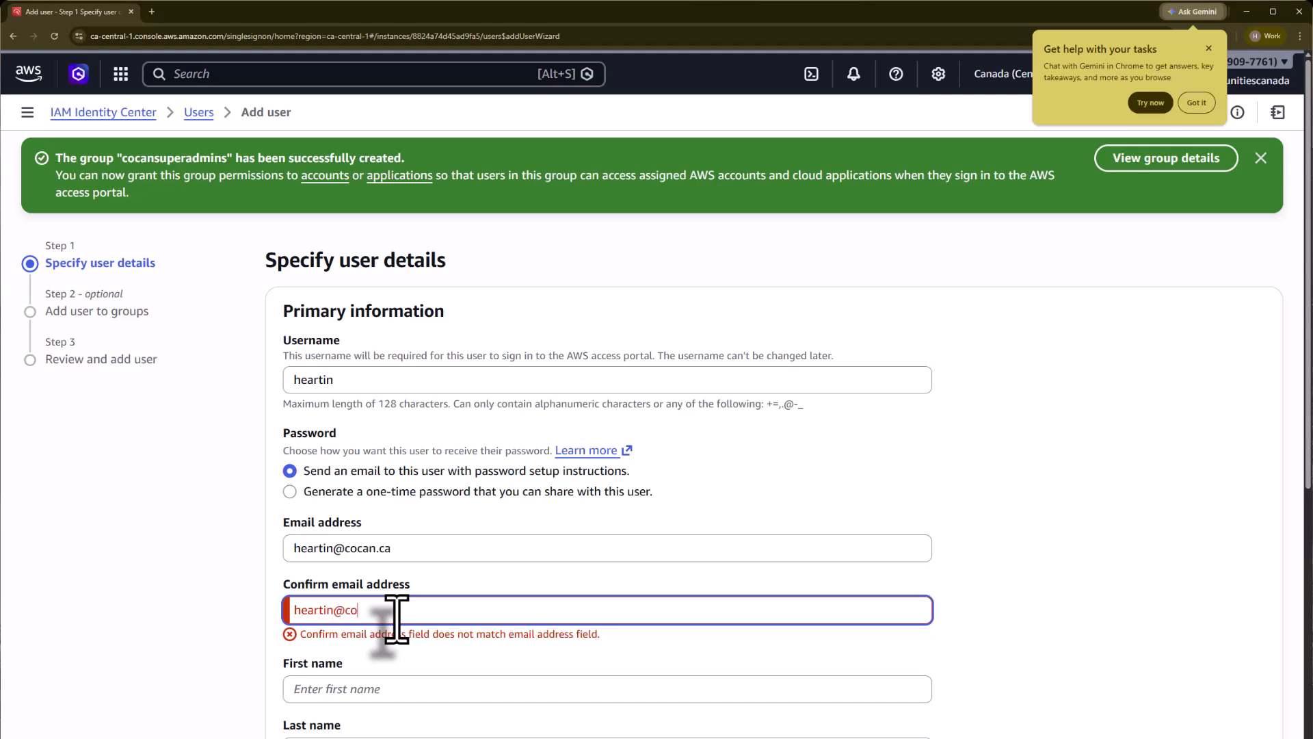
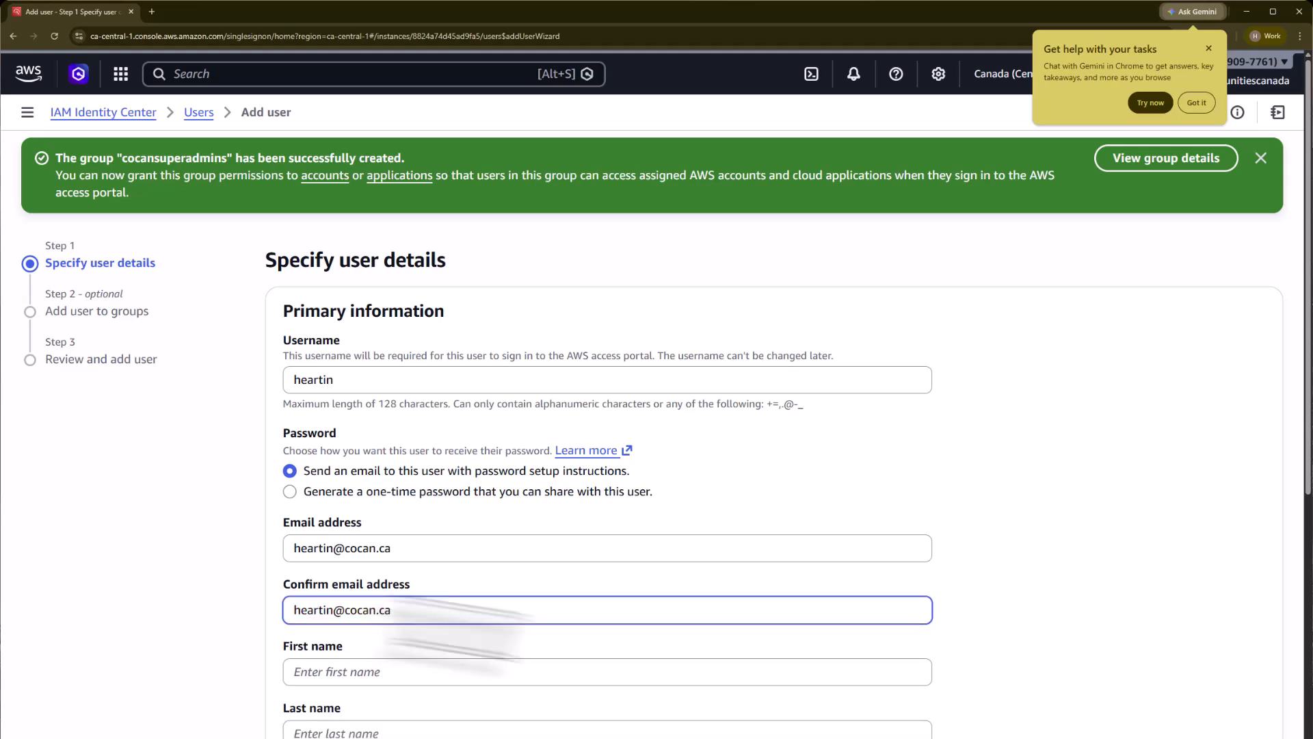
scroll(523, 658, "down", 2)
scroll(530, 656, "down", 1)
left_click(397, 499)
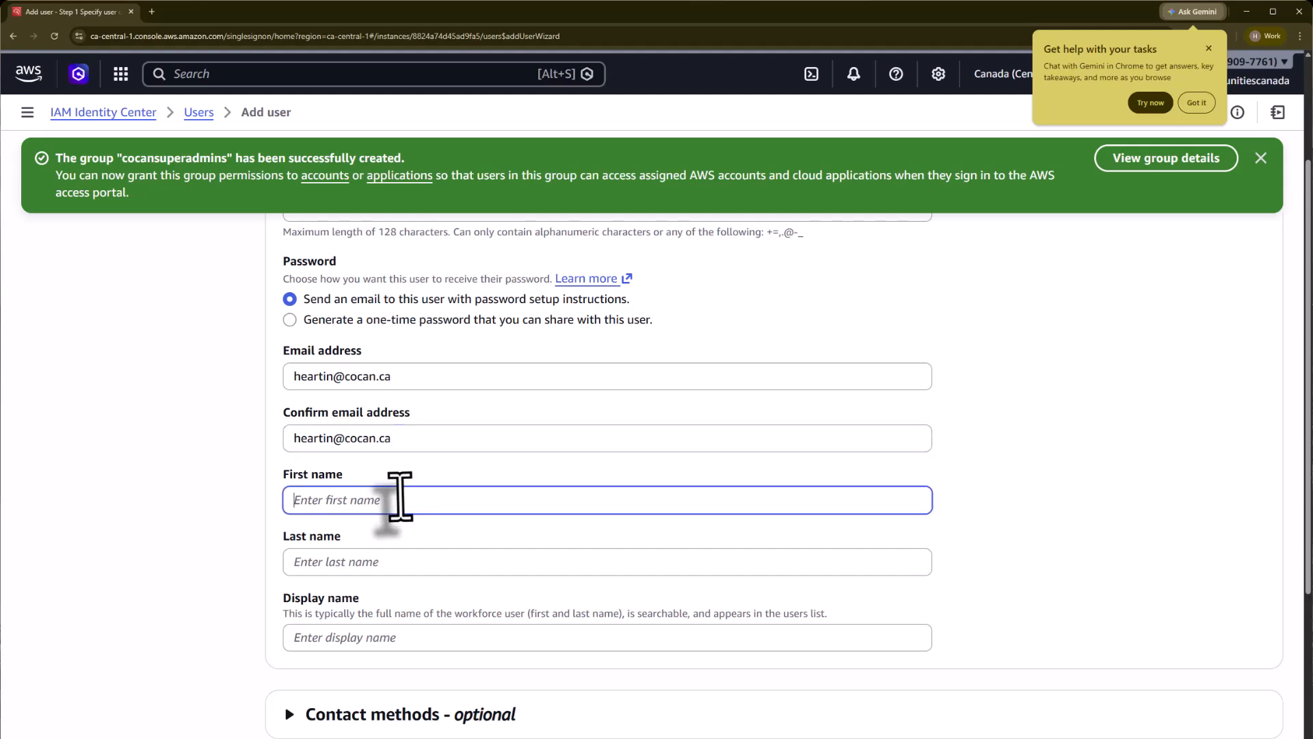
type("Heartin")
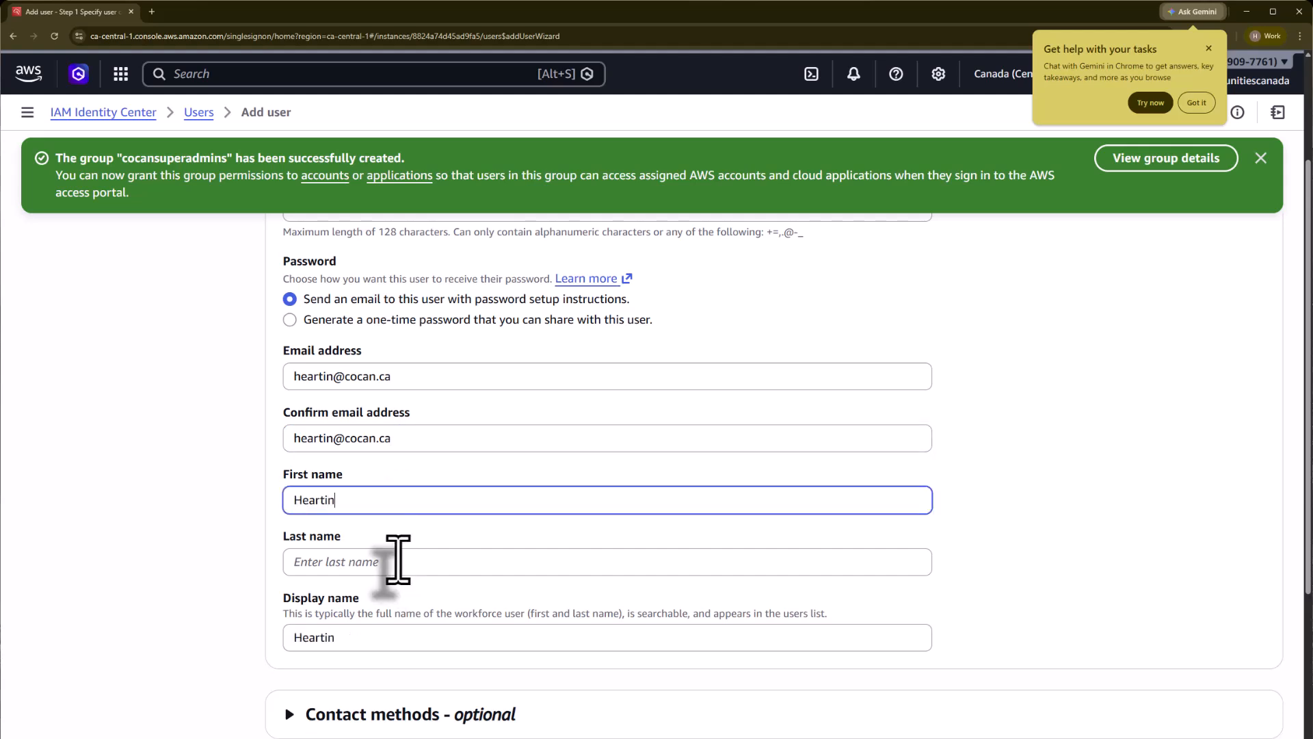
left_click(398, 559)
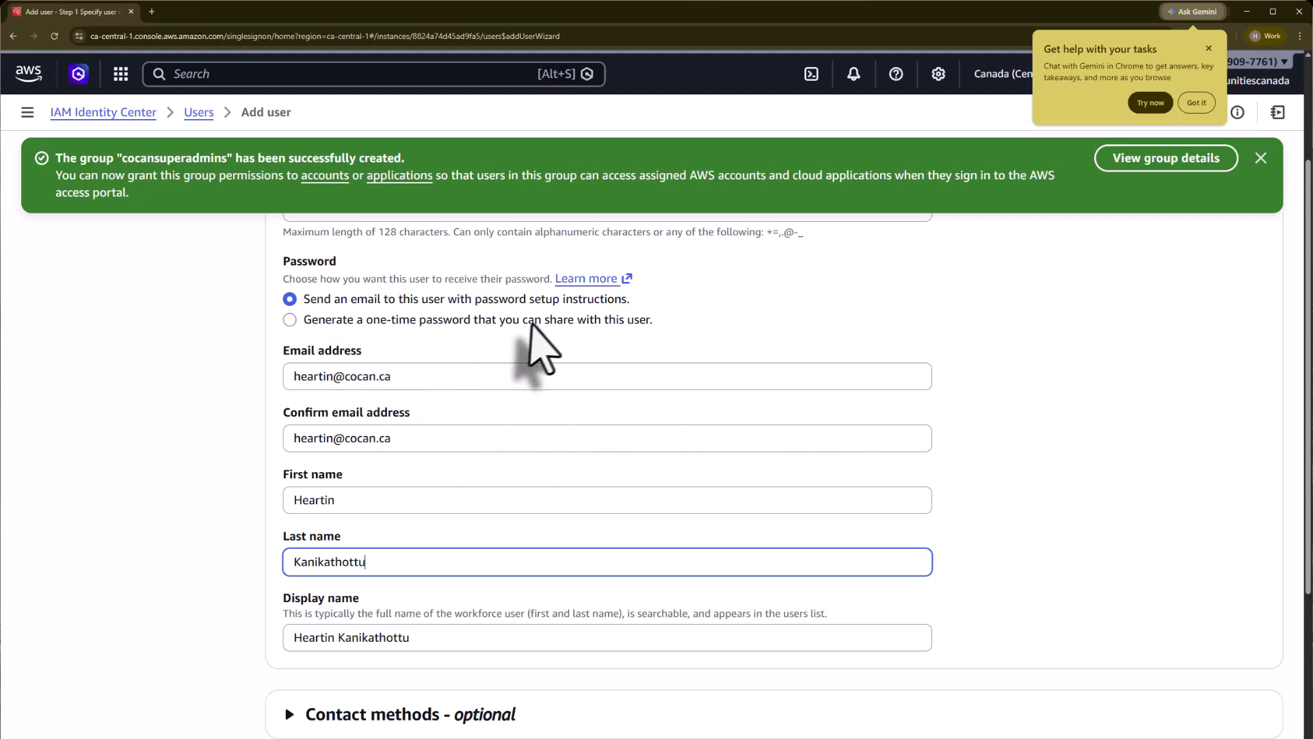
Step: Expand the optional contact methods and job-related information sections of the user form
scroll(1036, 540, "down", 4)
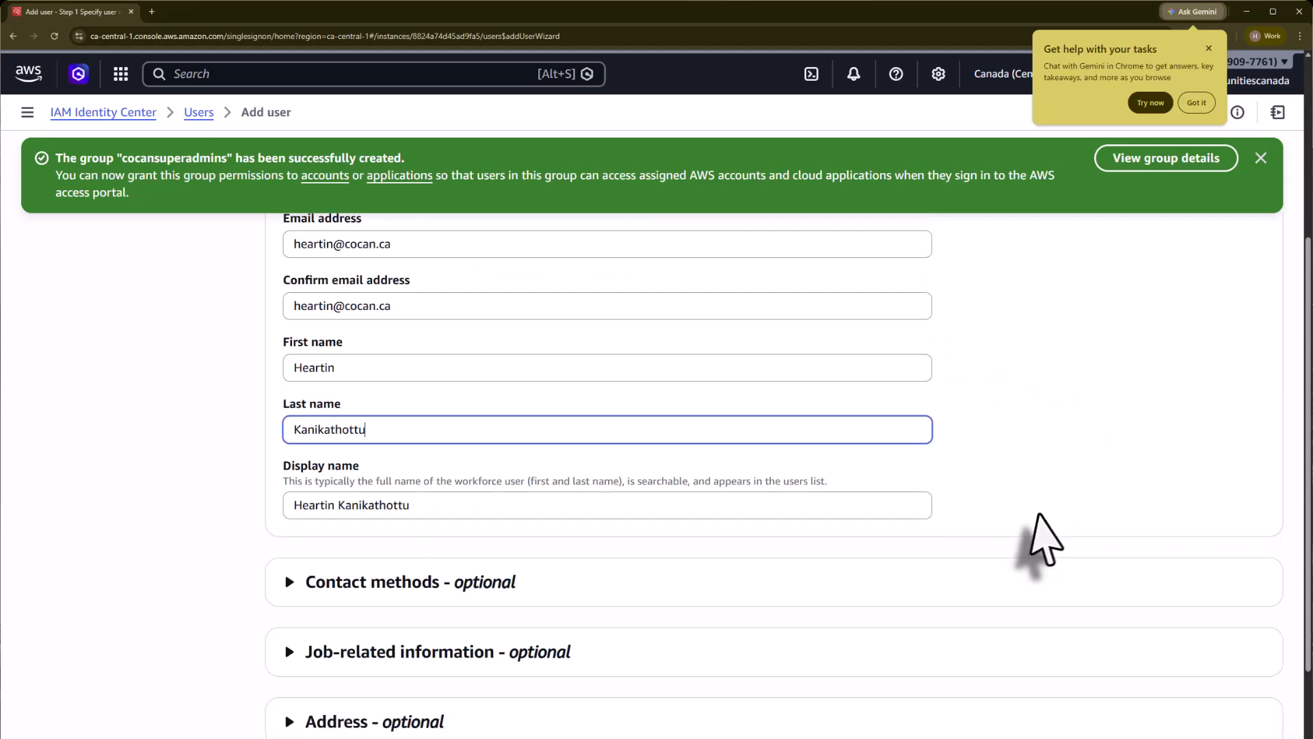
scroll(1036, 548, "down", 1)
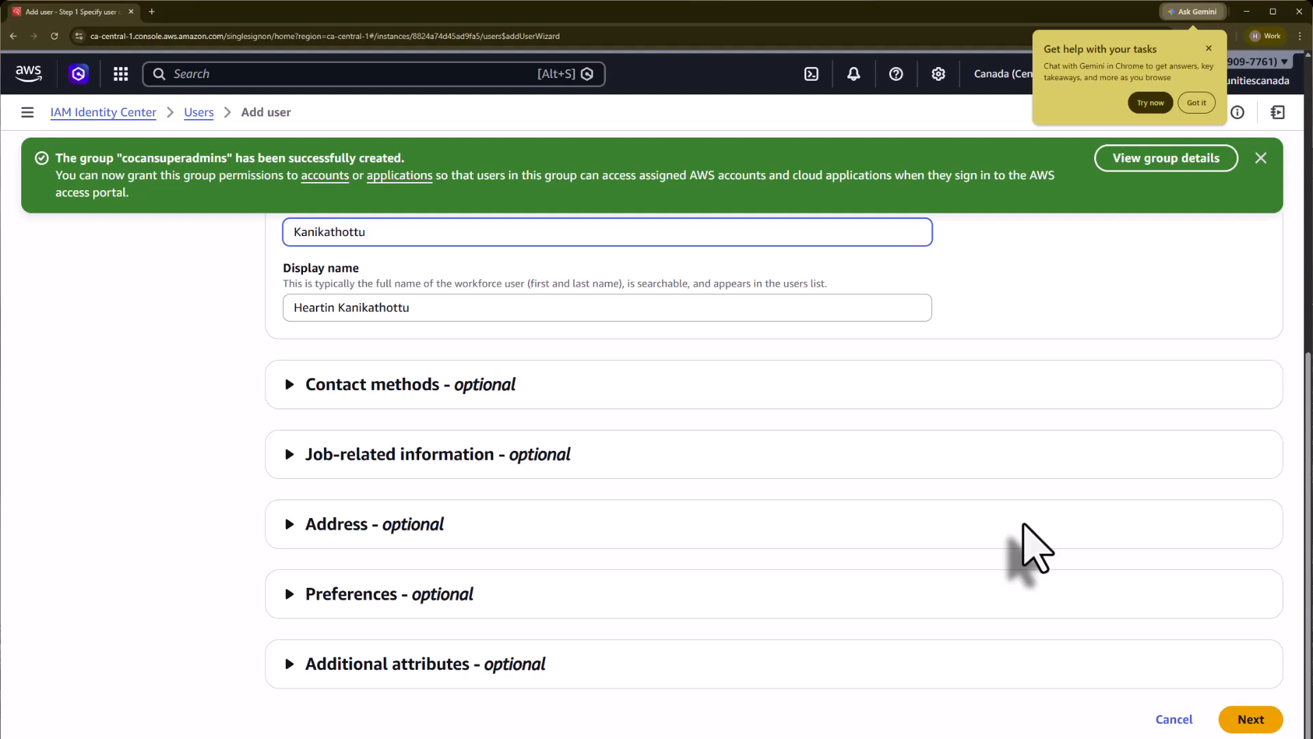
left_click(290, 385)
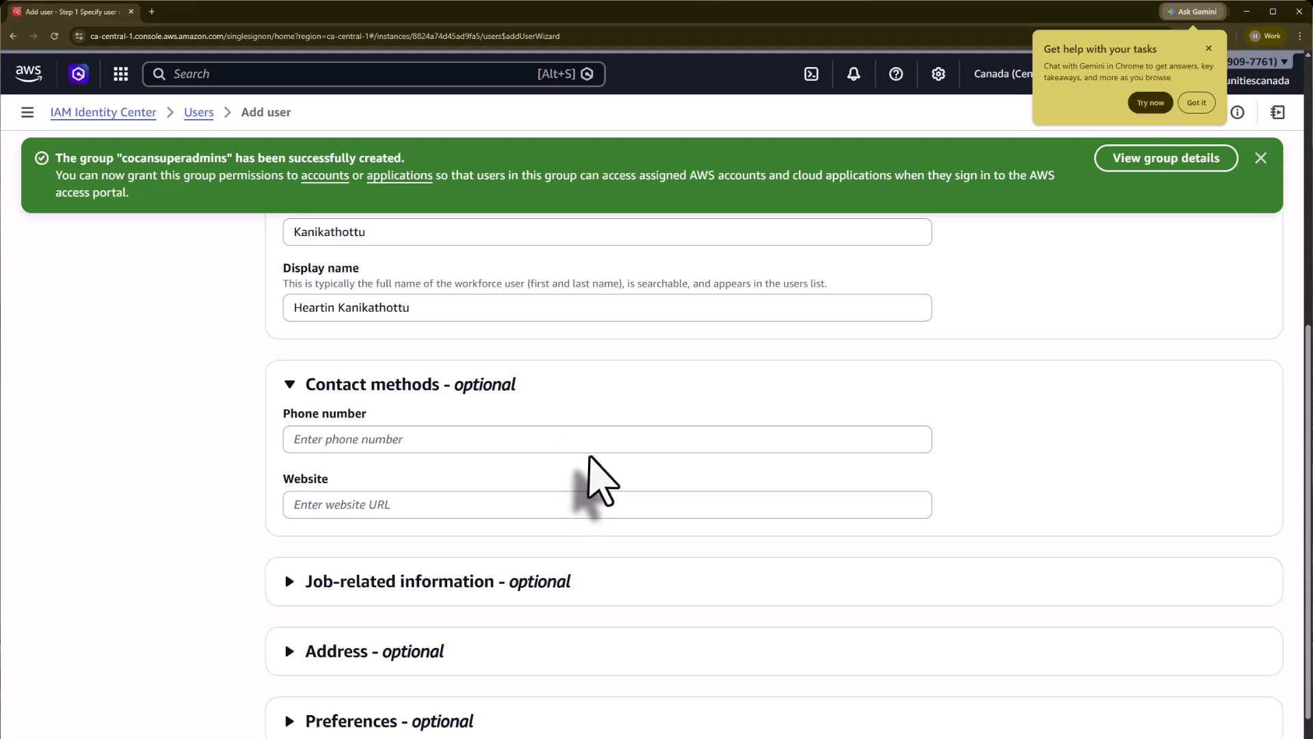
scroll(595, 478, "down", 2)
left_click(415, 471)
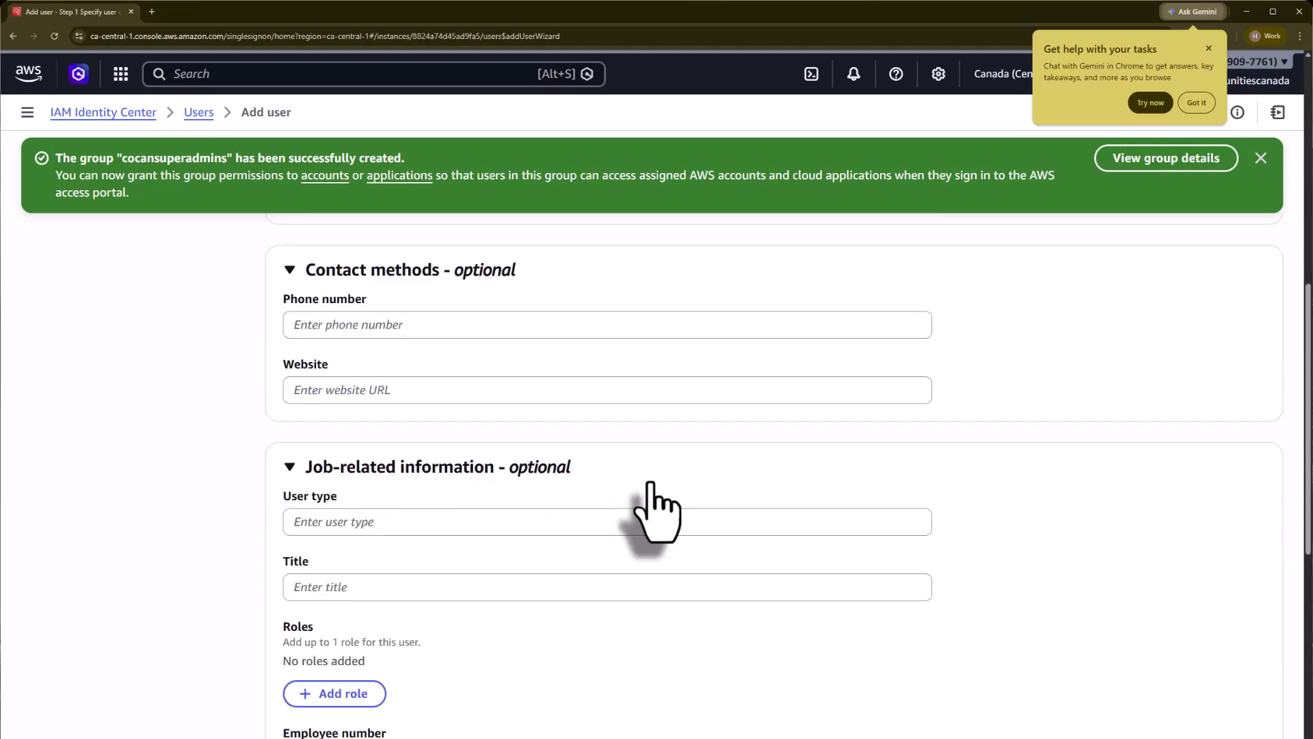
scroll(680, 504, "down", 1)
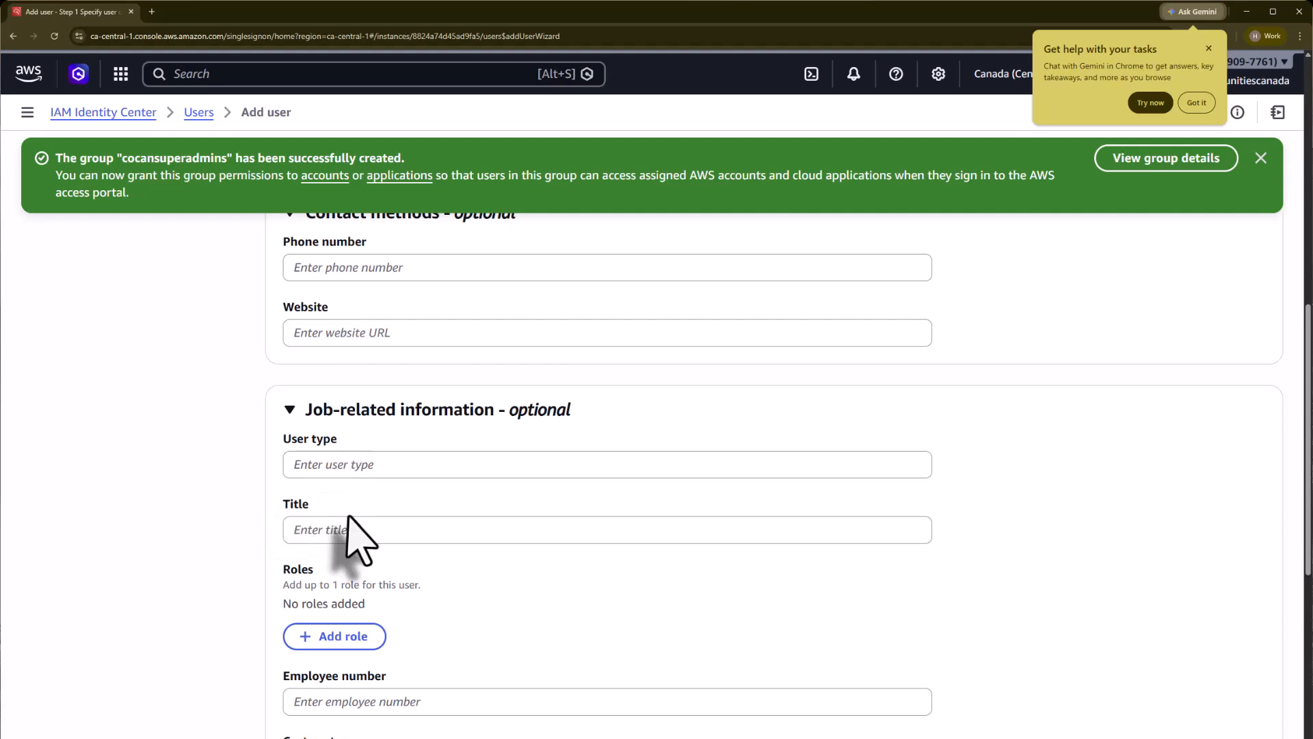
scroll(424, 616, "down", 3)
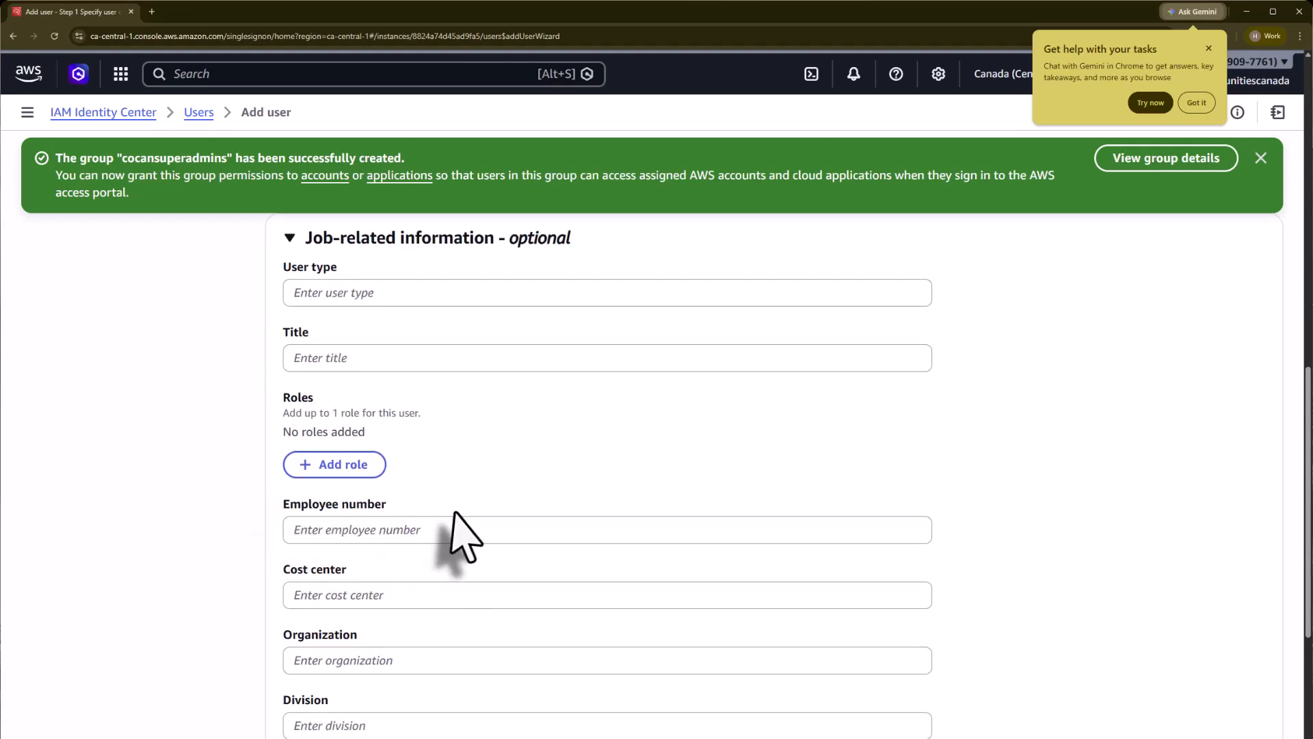
scroll(404, 605, "down", 3)
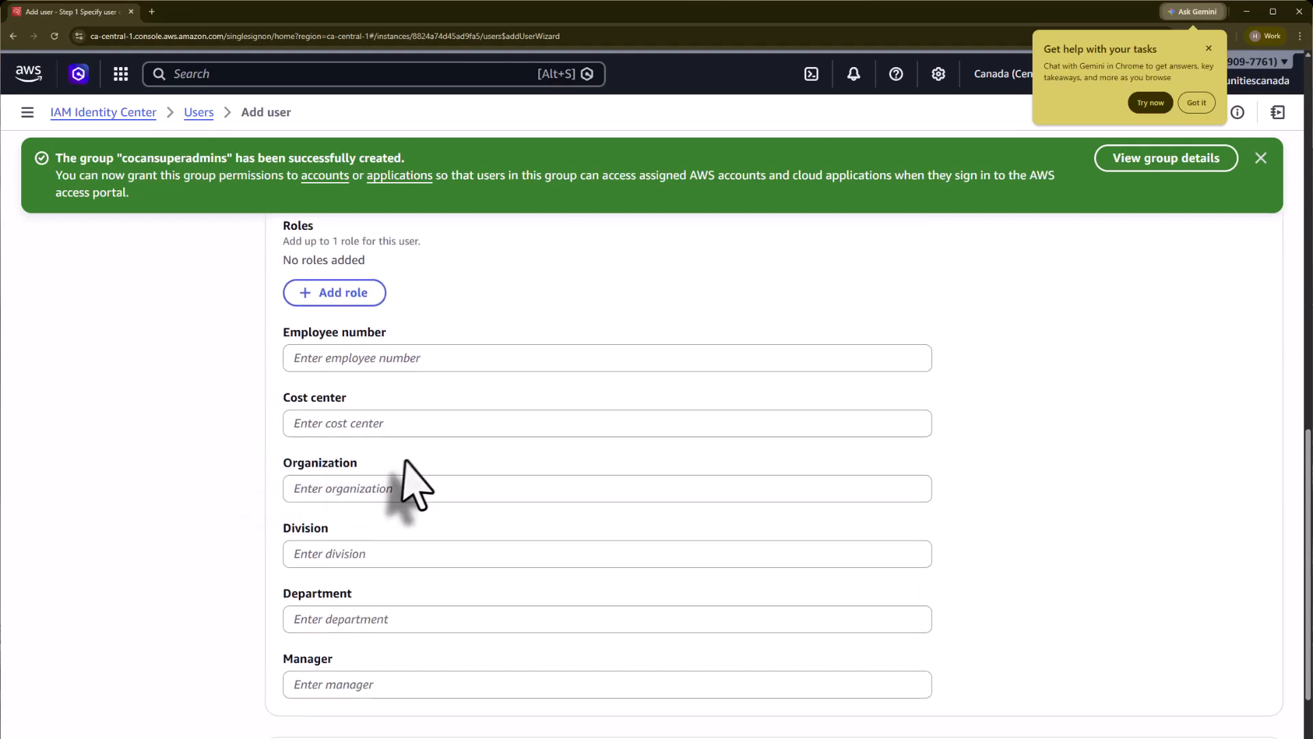
scroll(356, 551, "down", 1)
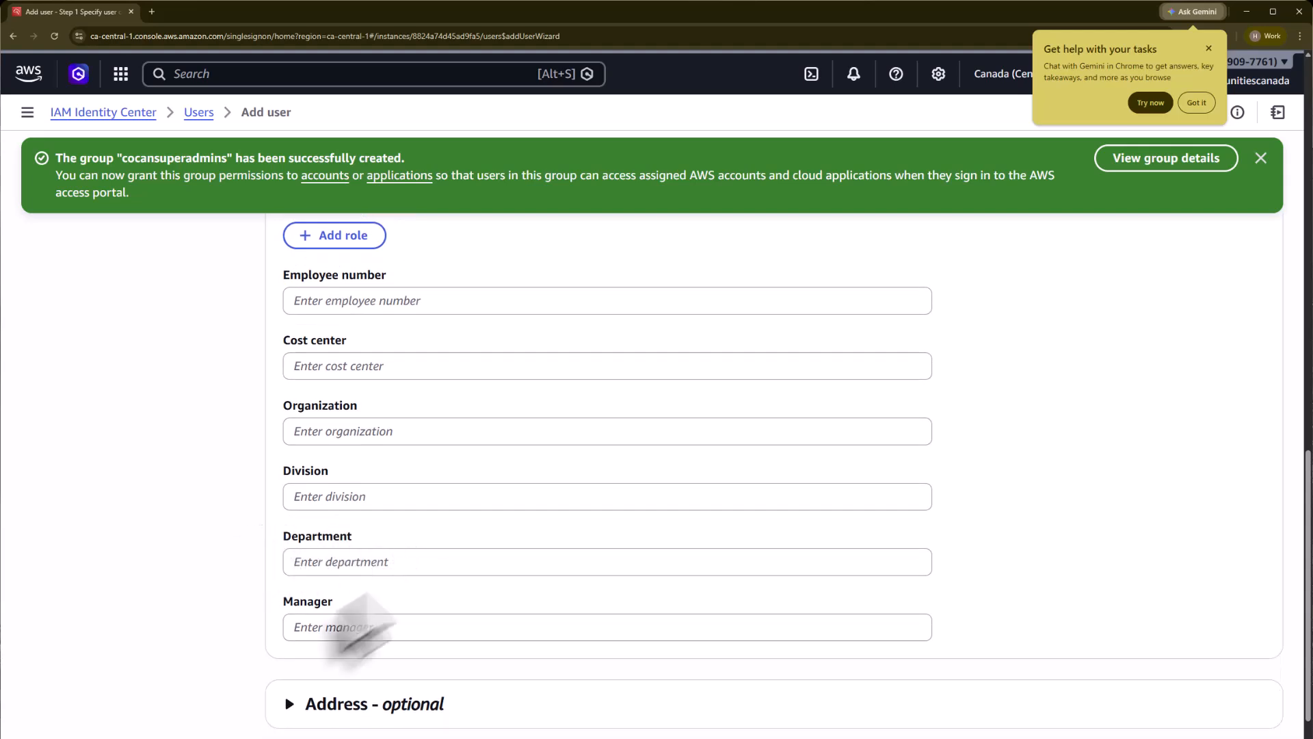
Step: Expand the optional address and preferences sections and reach the bottom of the form
left_click(341, 693)
scroll(377, 610, "down", 2)
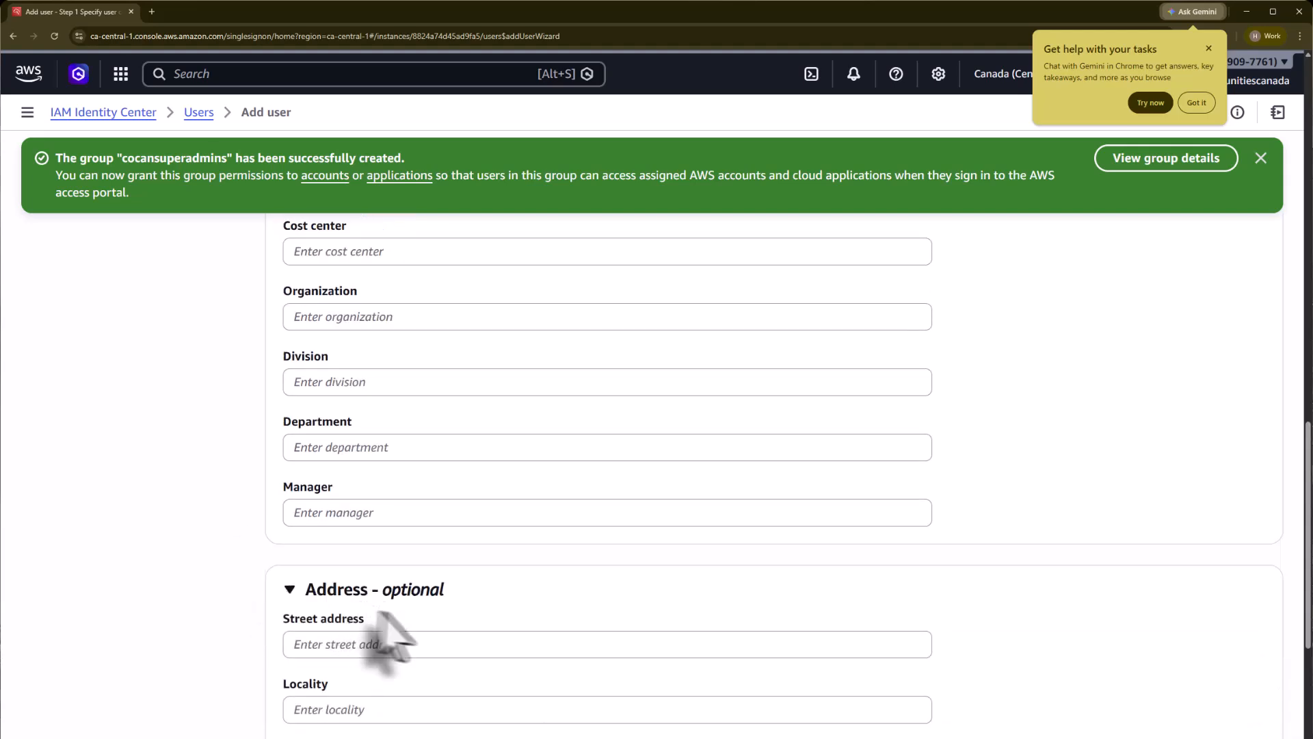
scroll(475, 552, "down", 2)
scroll(478, 553, "down", 2)
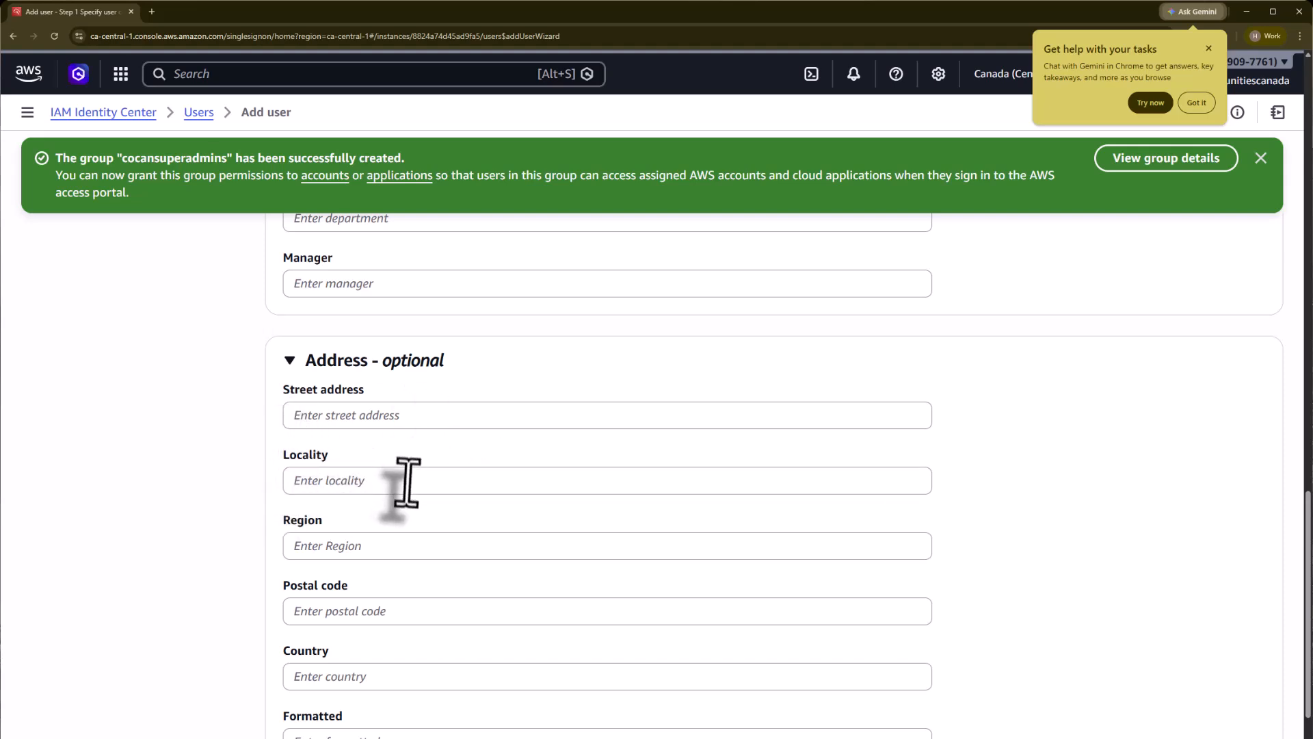
scroll(408, 482, "down", 2)
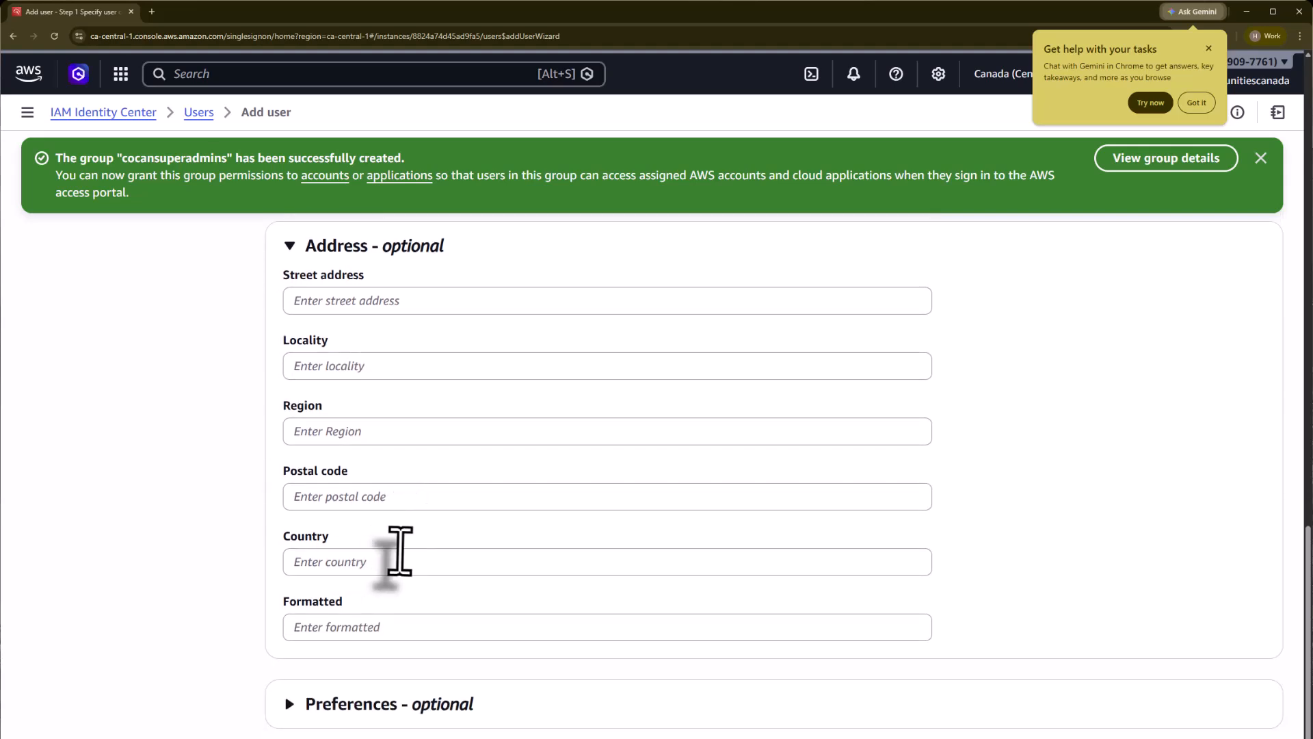
scroll(438, 616, "down", 2)
left_click(356, 596)
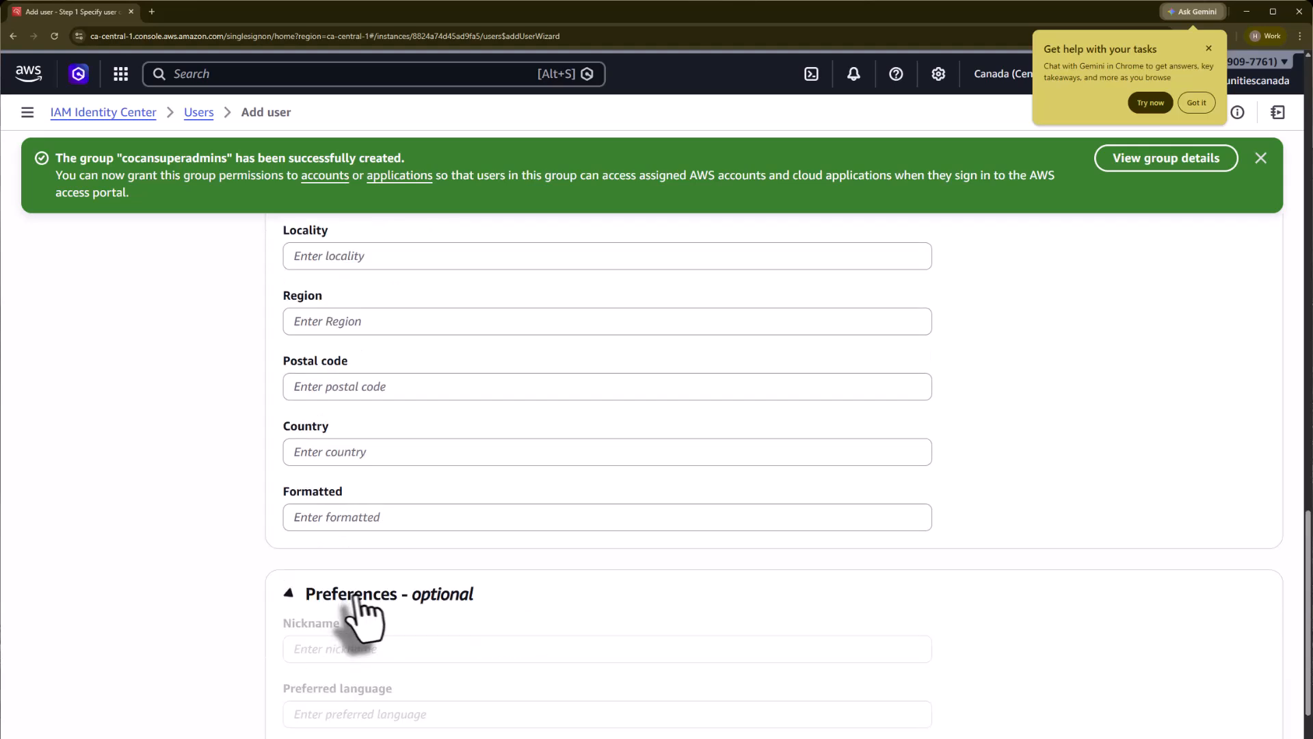
scroll(630, 572, "down", 3)
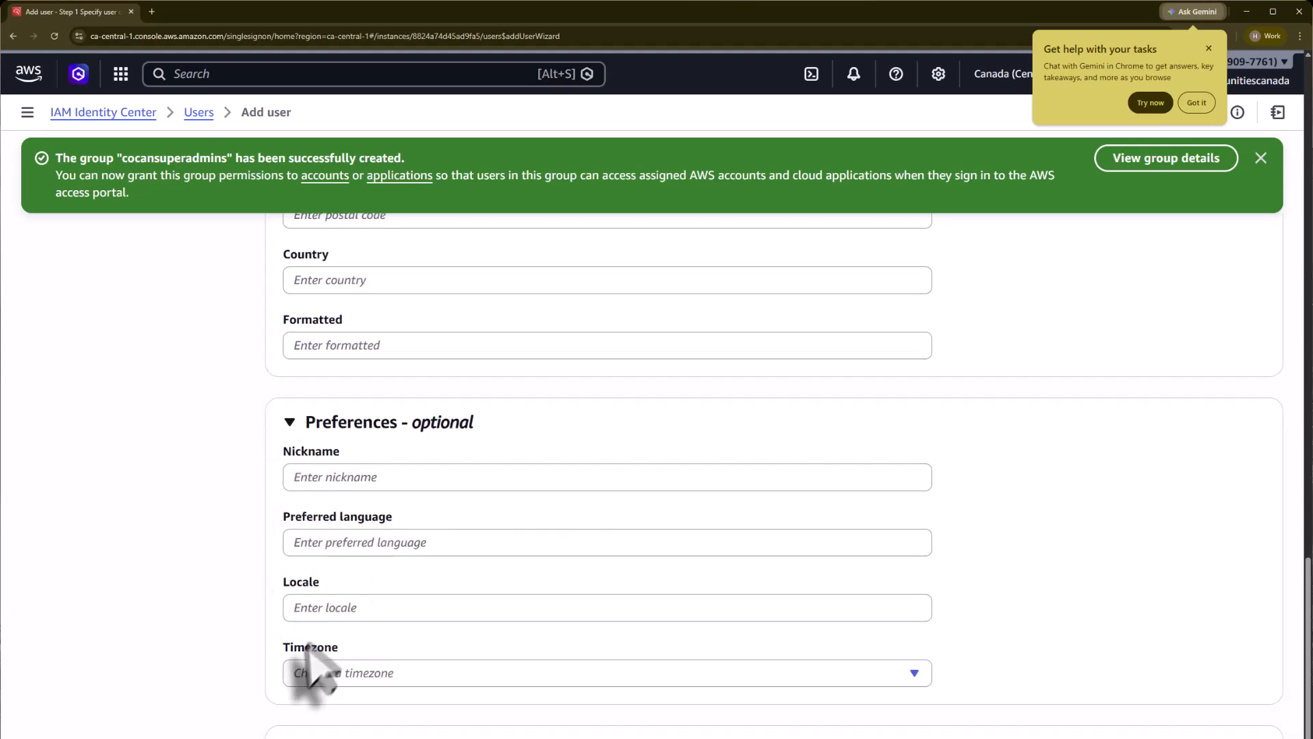
scroll(423, 667, "down", 1)
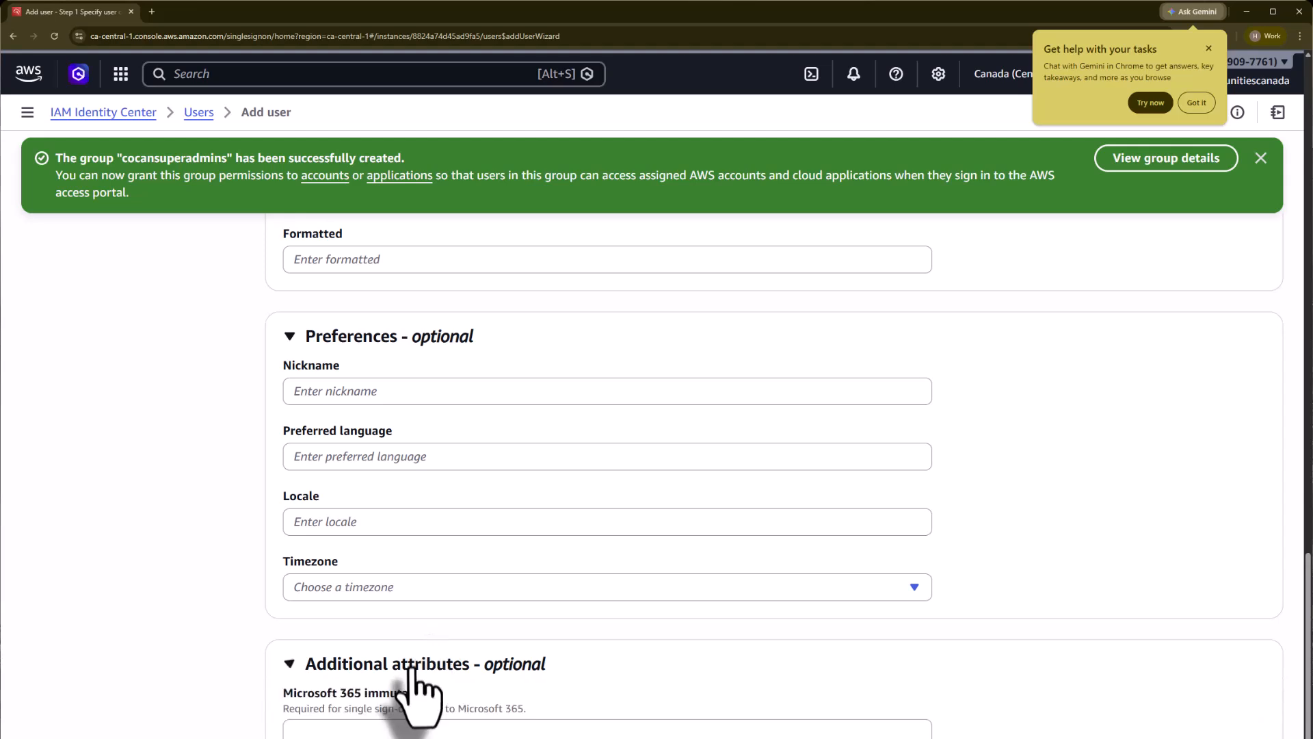
scroll(610, 513, "down", 2)
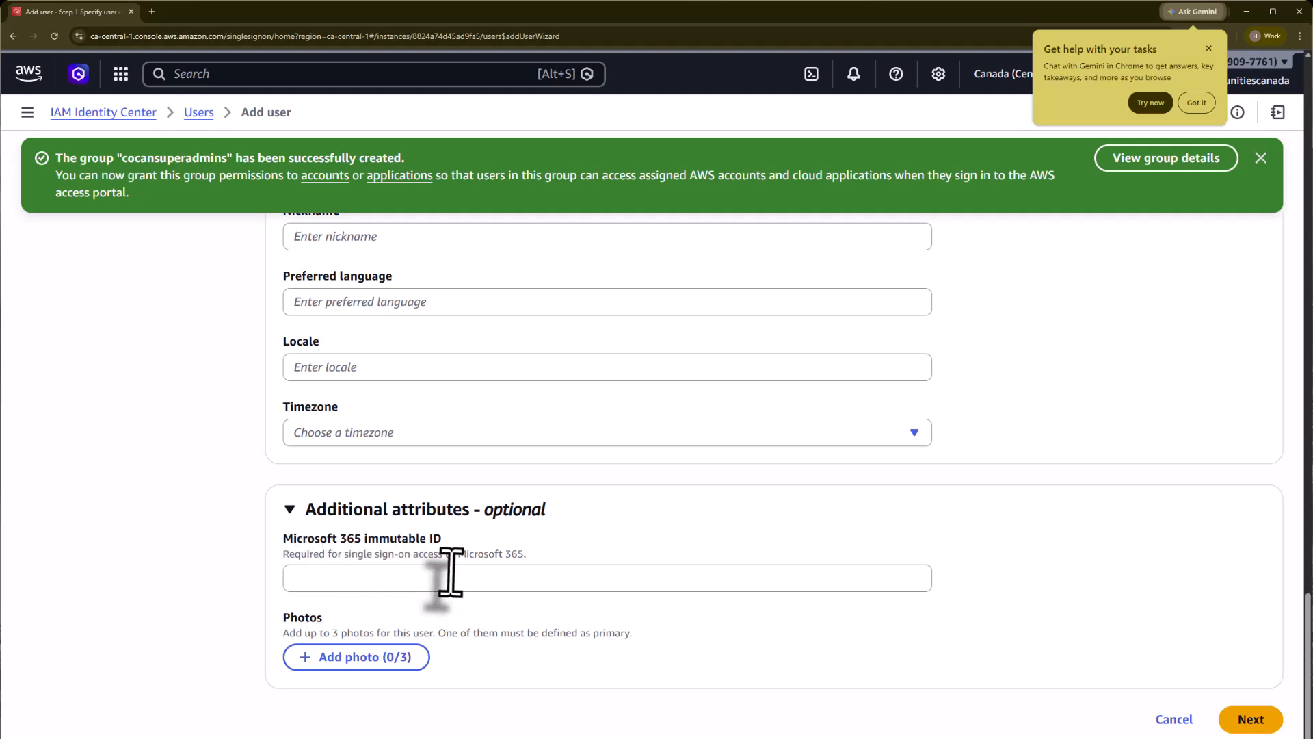
Step: Add the new user to the cocansuperadmins group and create the user
left_click(1245, 720)
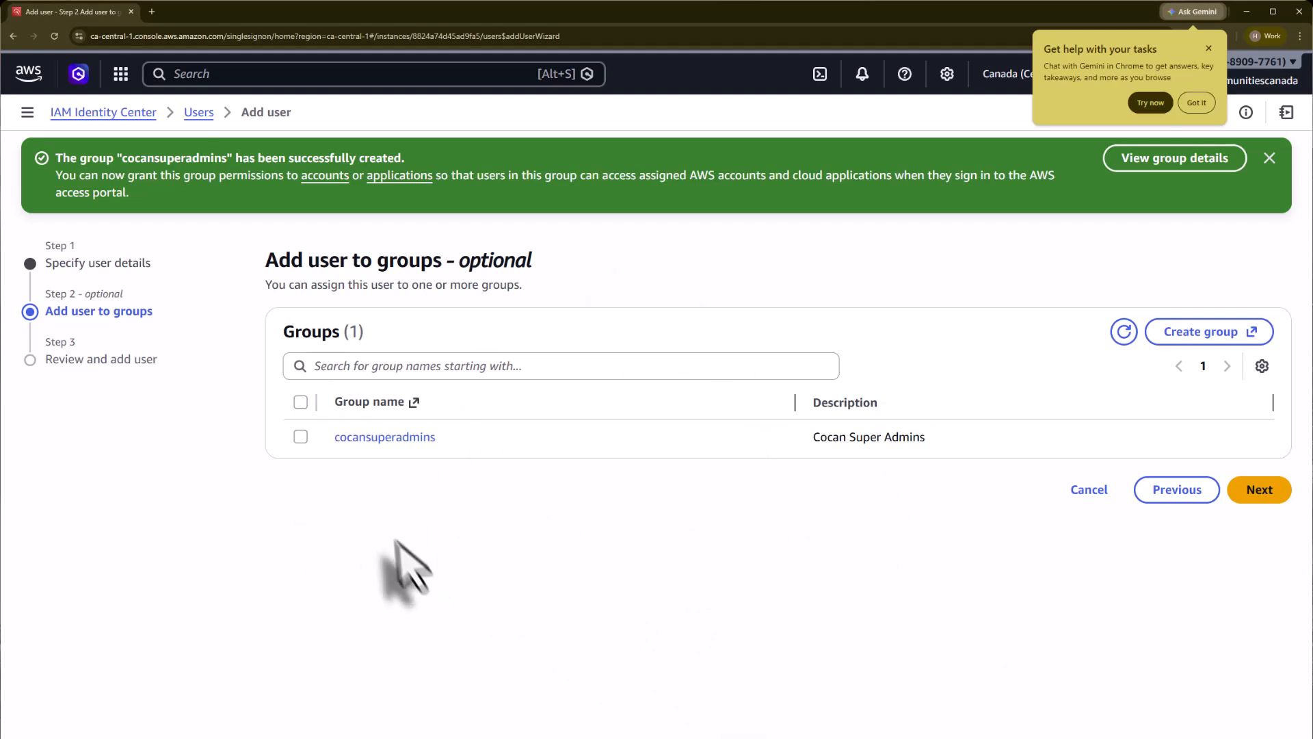
left_click(301, 436)
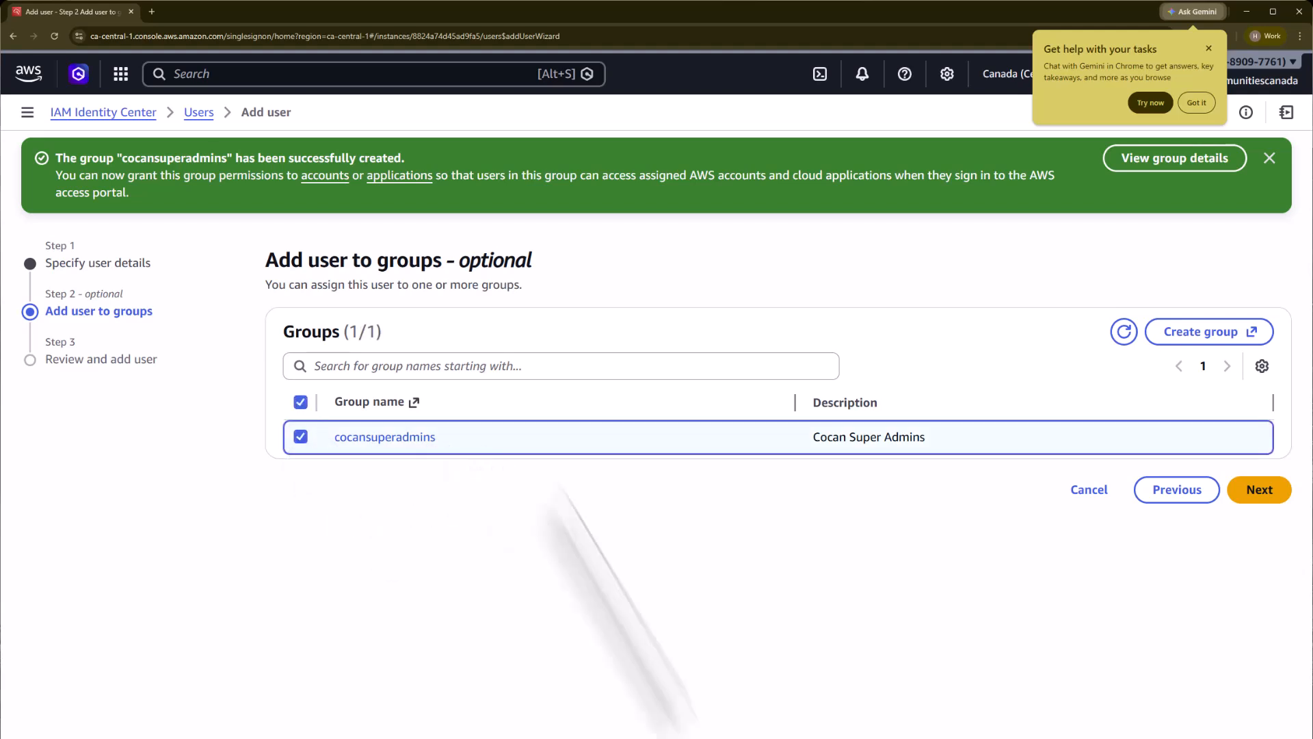
left_click(1258, 490)
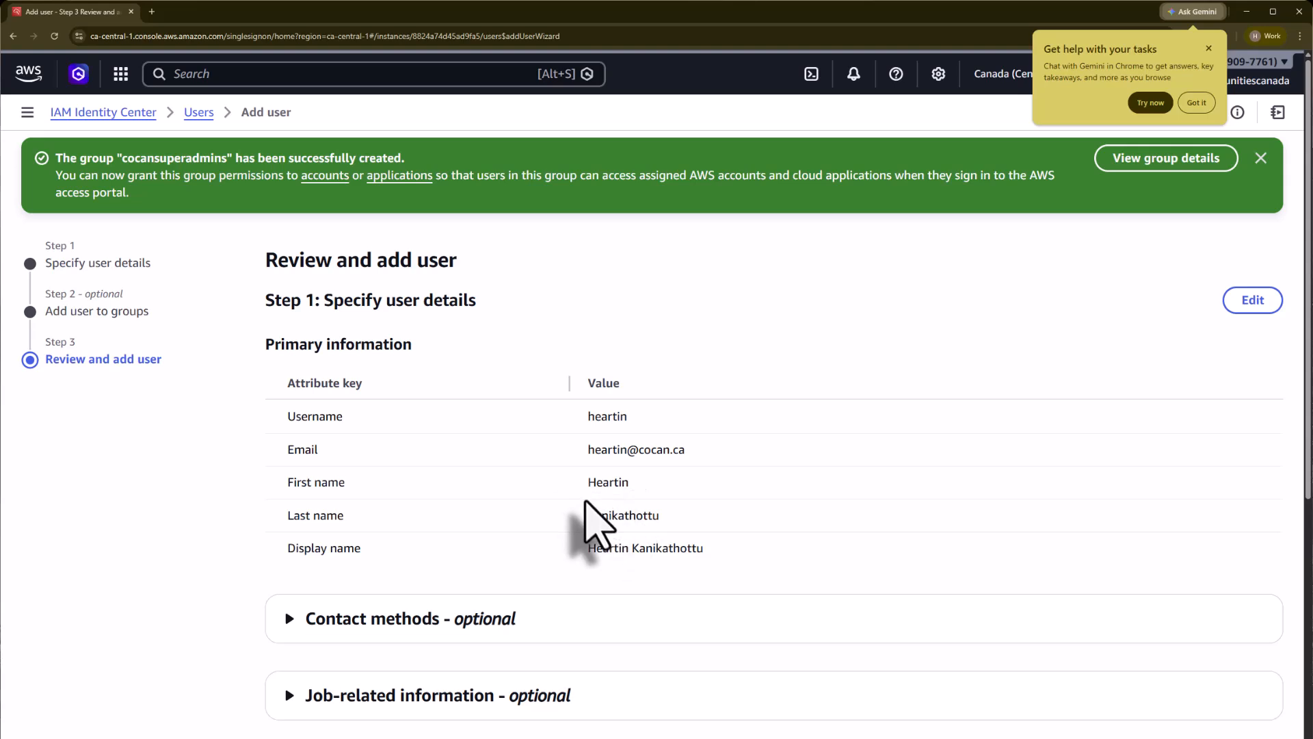
scroll(615, 540, "down", 7)
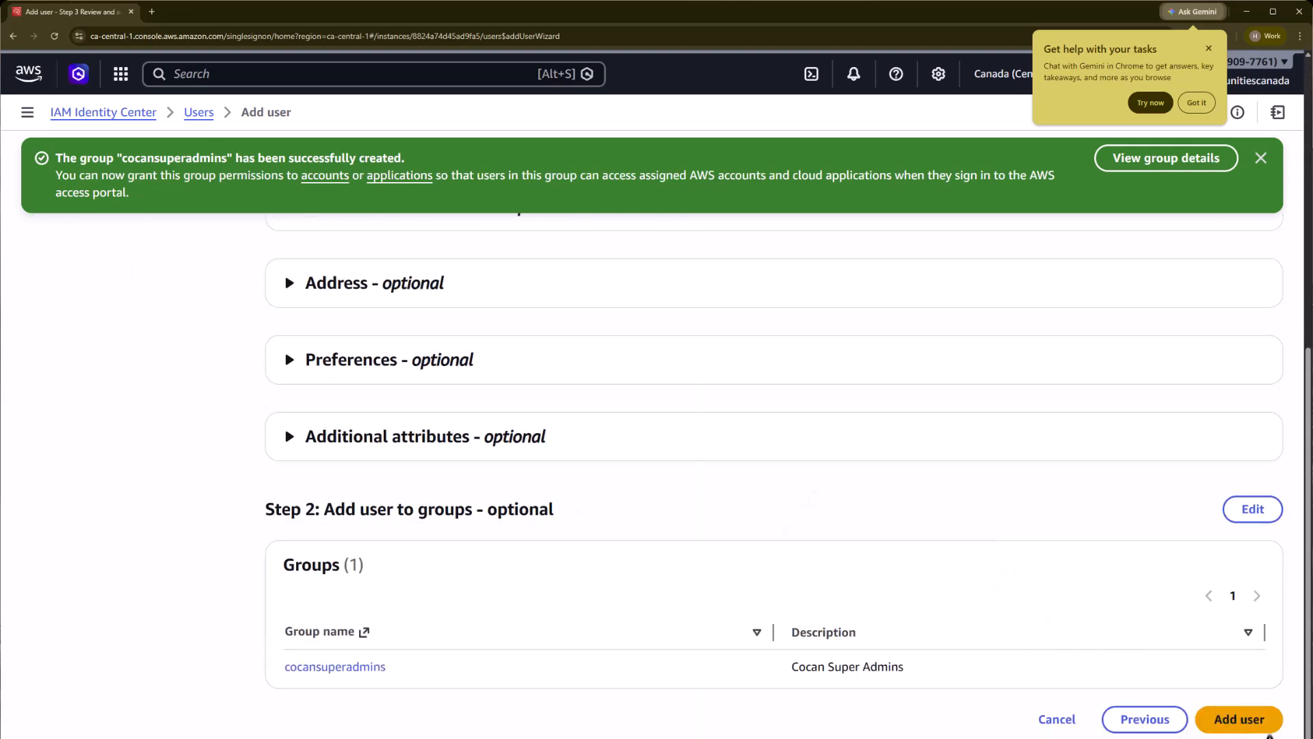
left_click(1253, 729)
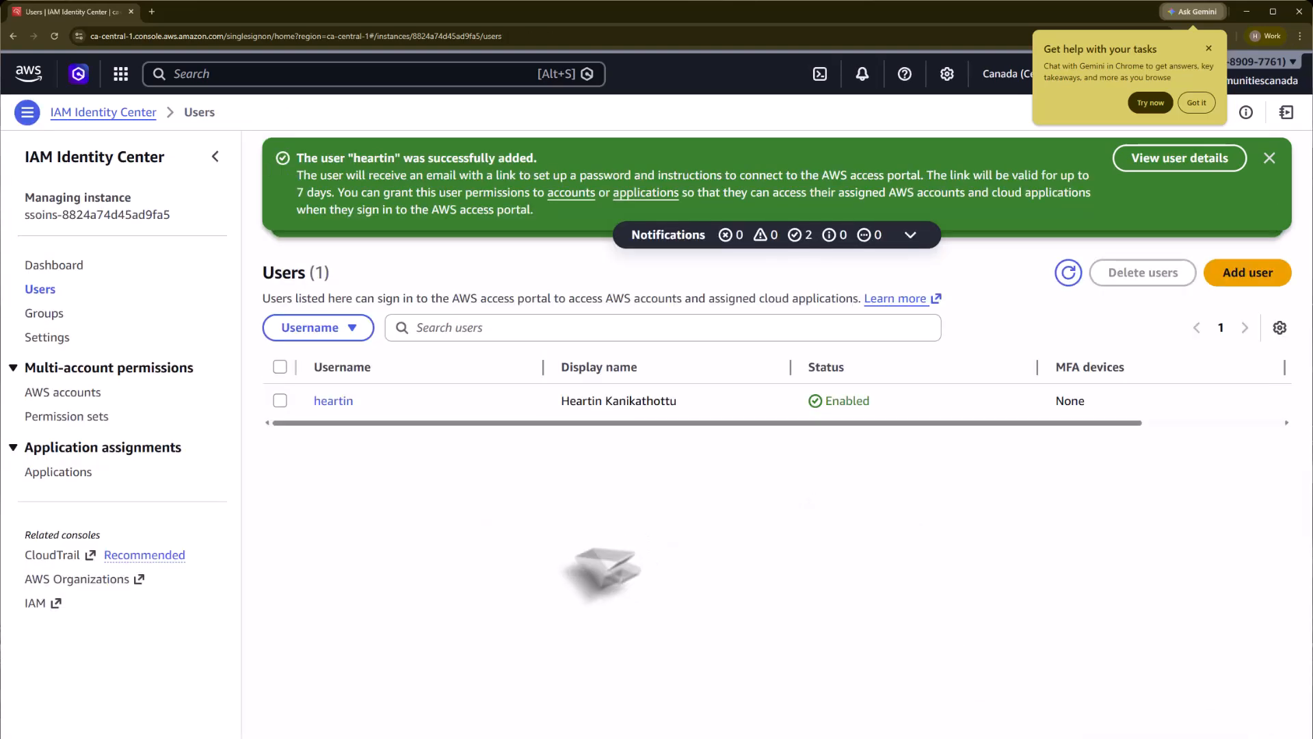
Step: Verify the user's group membership, then accept the emailed invitation
left_click(333, 404)
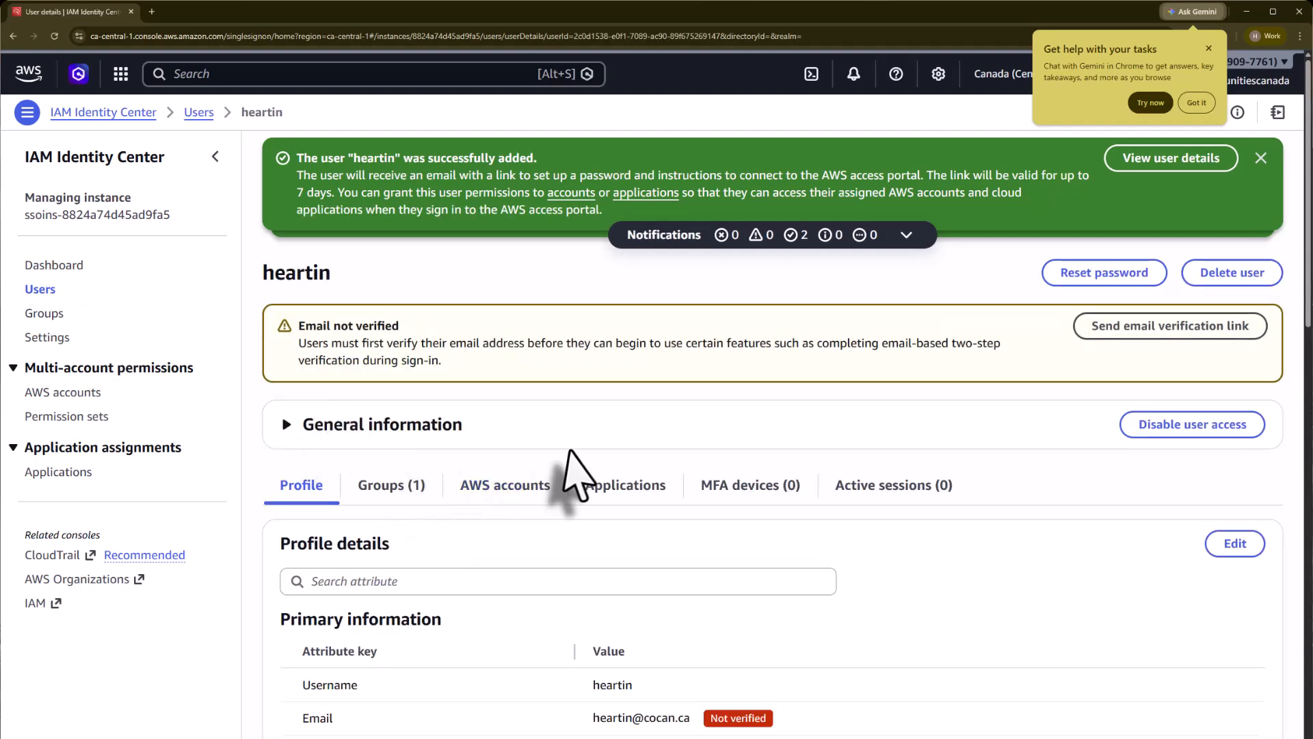
scroll(578, 469, "down", 2)
left_click(411, 381)
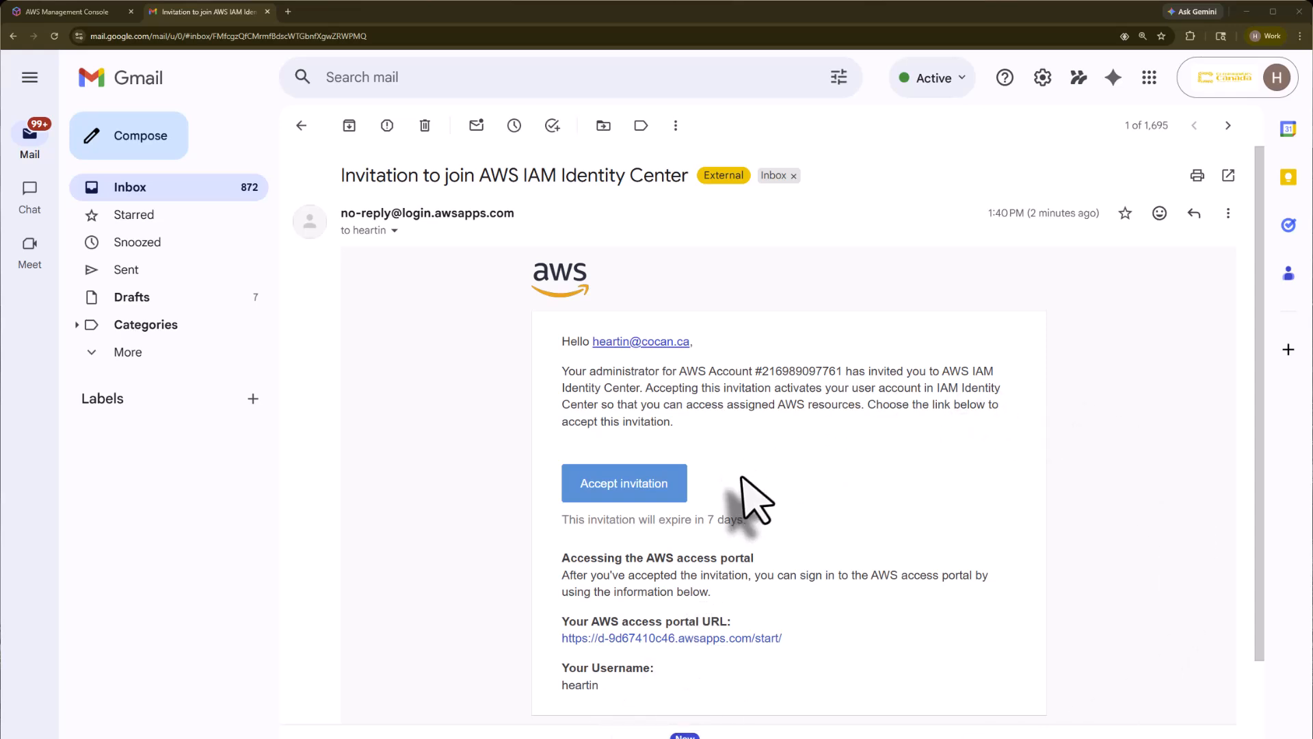
left_click(661, 483)
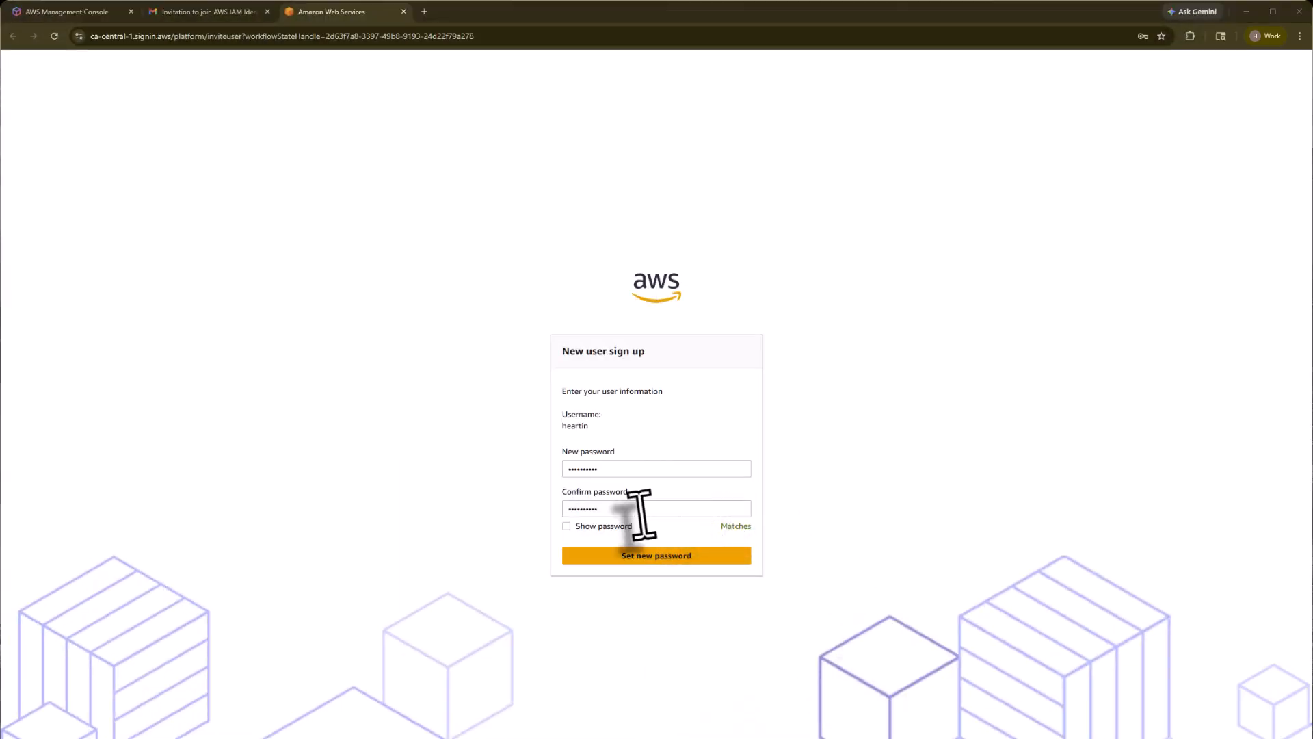
Step: Save the new account password, then sign in with the username and that password
left_click(656, 557)
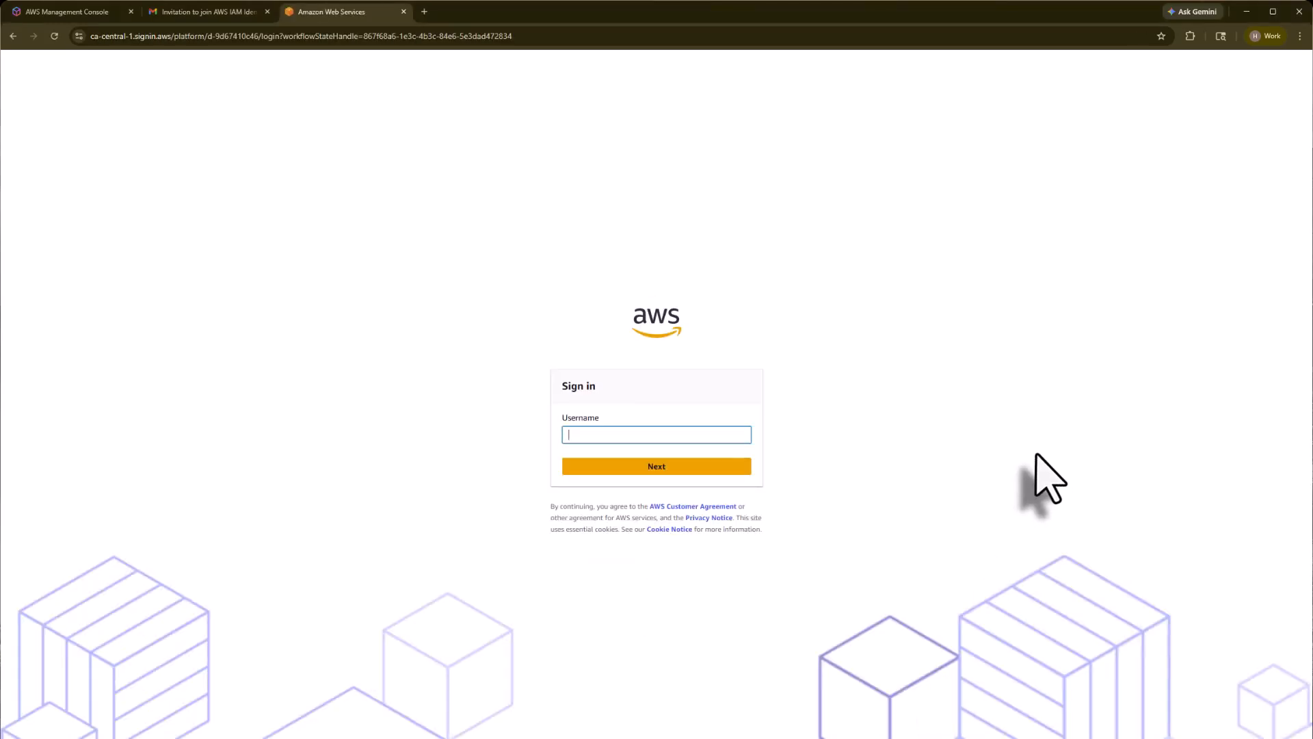
left_click(661, 467)
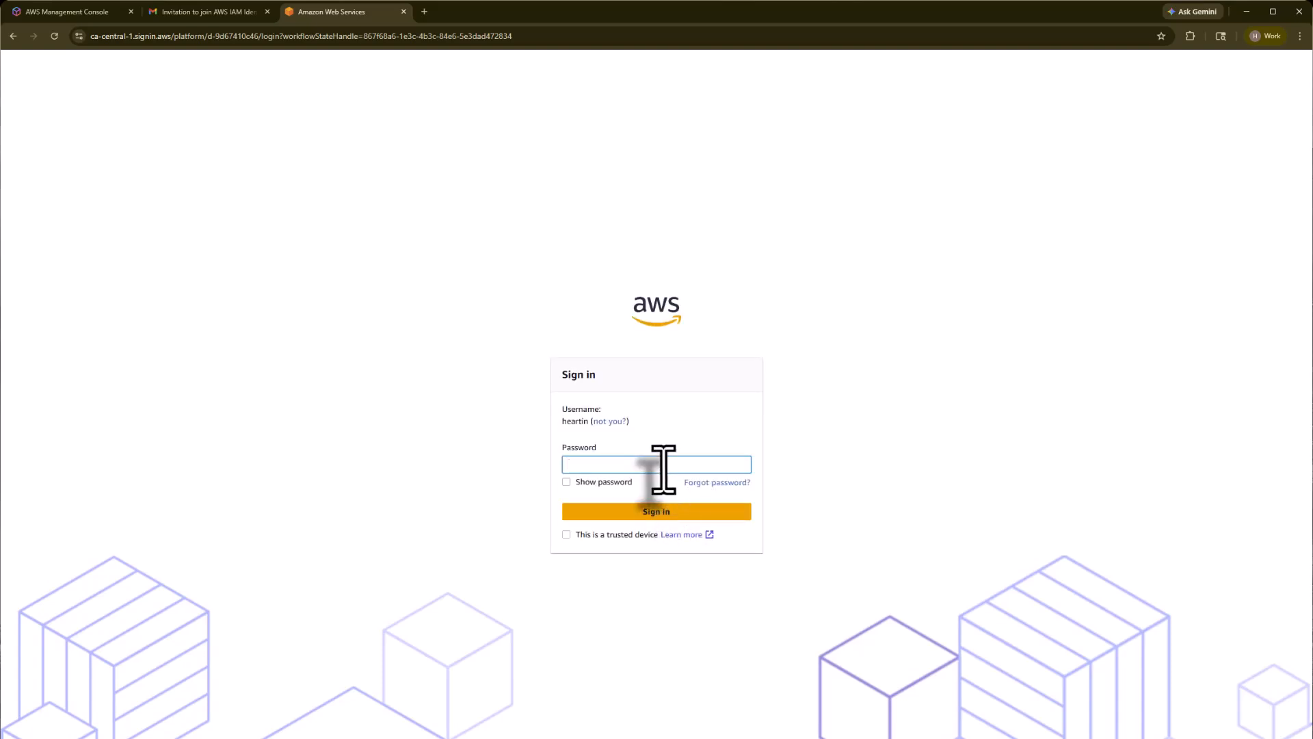
key("ctrl+v")
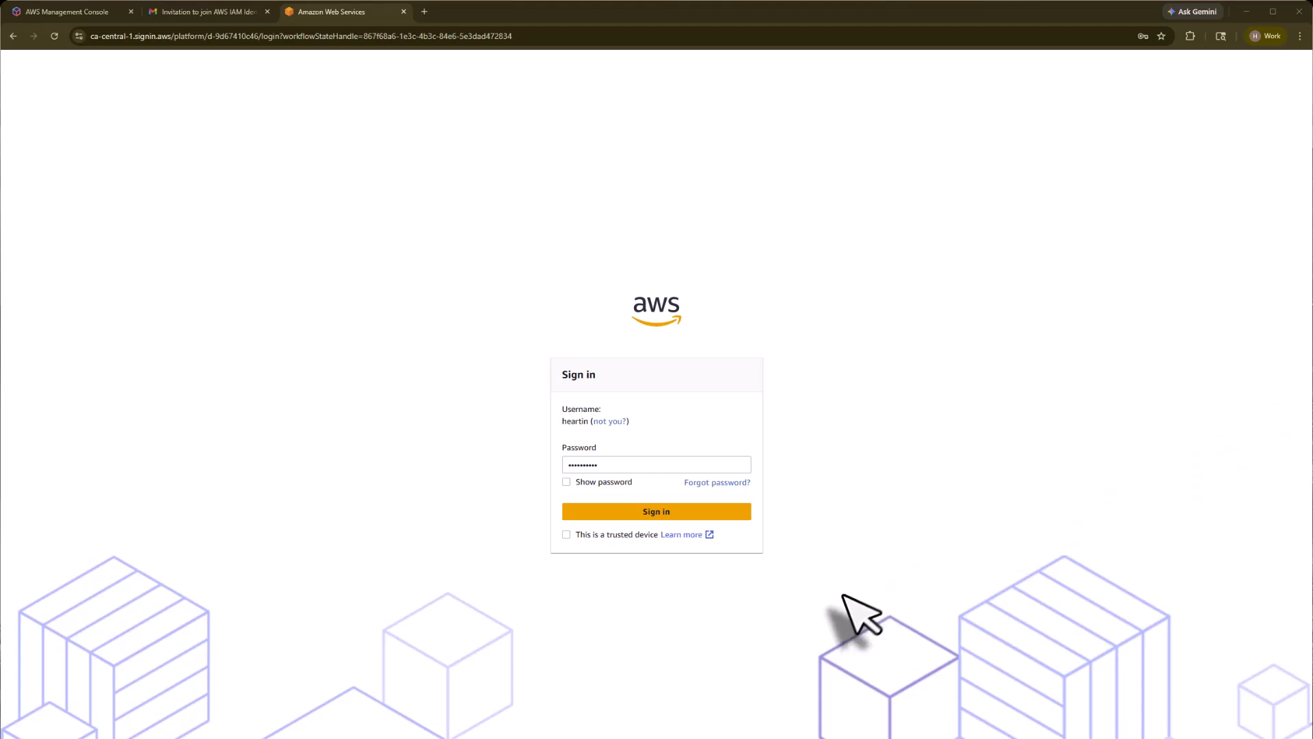
left_click(667, 514)
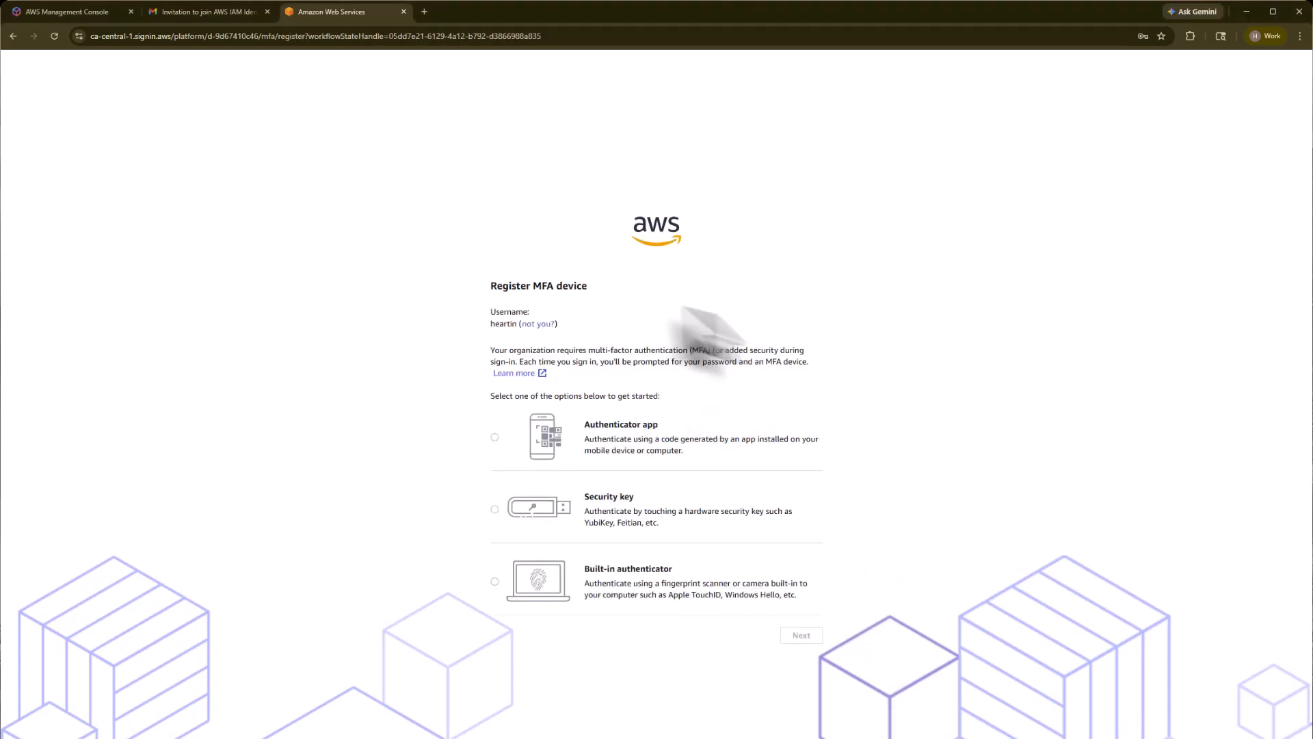
Step: Register an authenticator app as the MFA device using the code from the scanned QR
key("ctrl+plus")
key("ctrl+plus")
key("ctrl+plus")
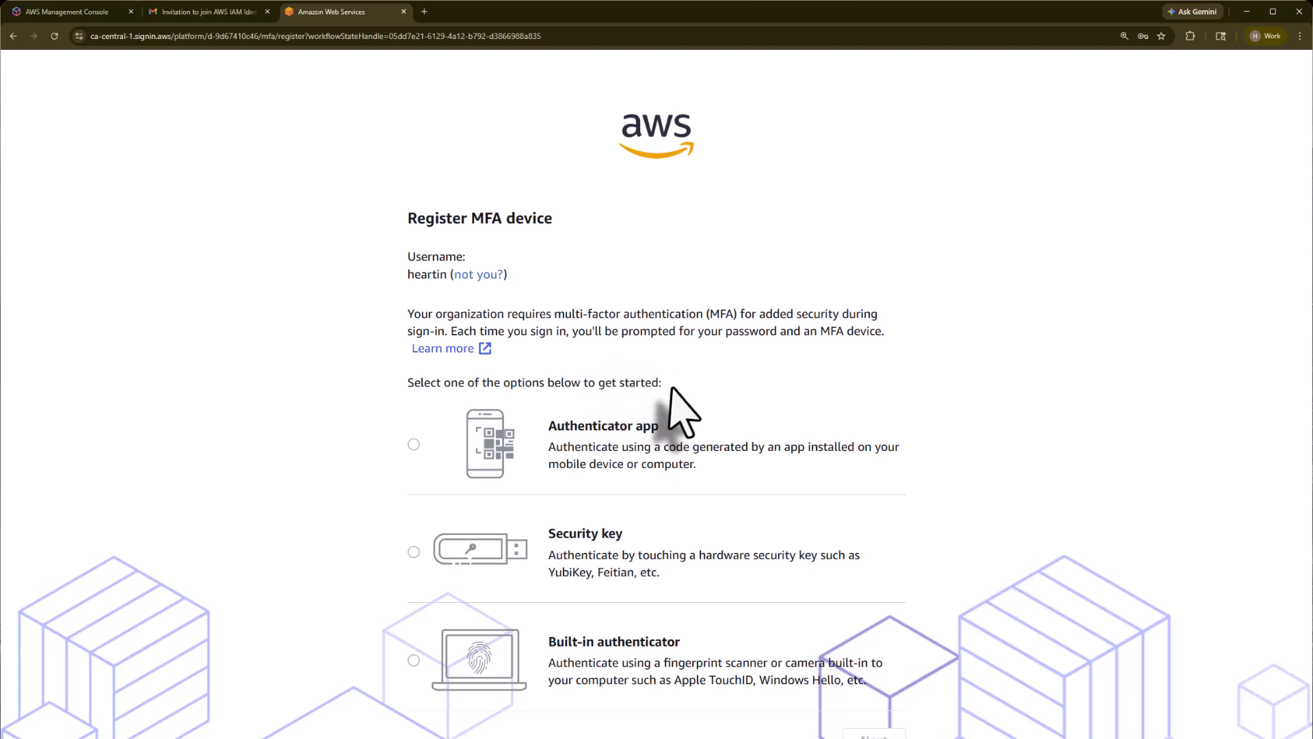
left_click(414, 444)
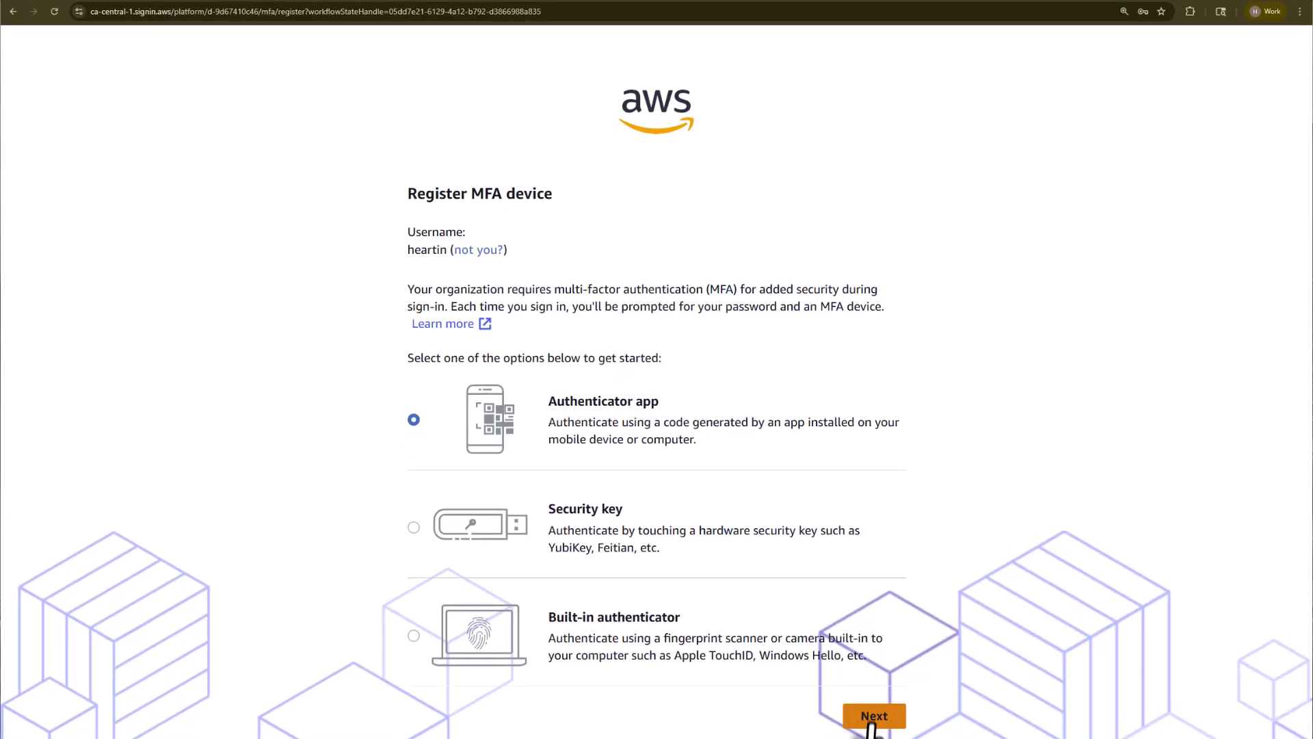
left_click(872, 720)
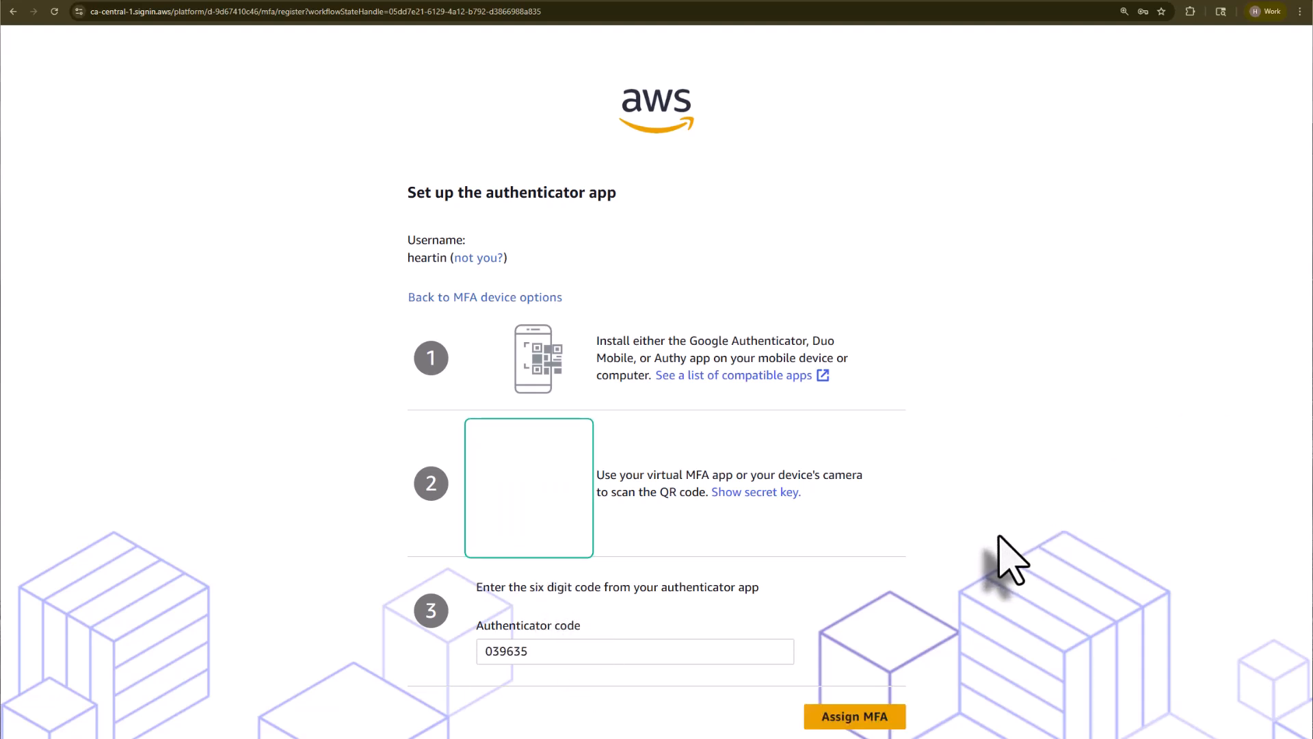
left_click(869, 717)
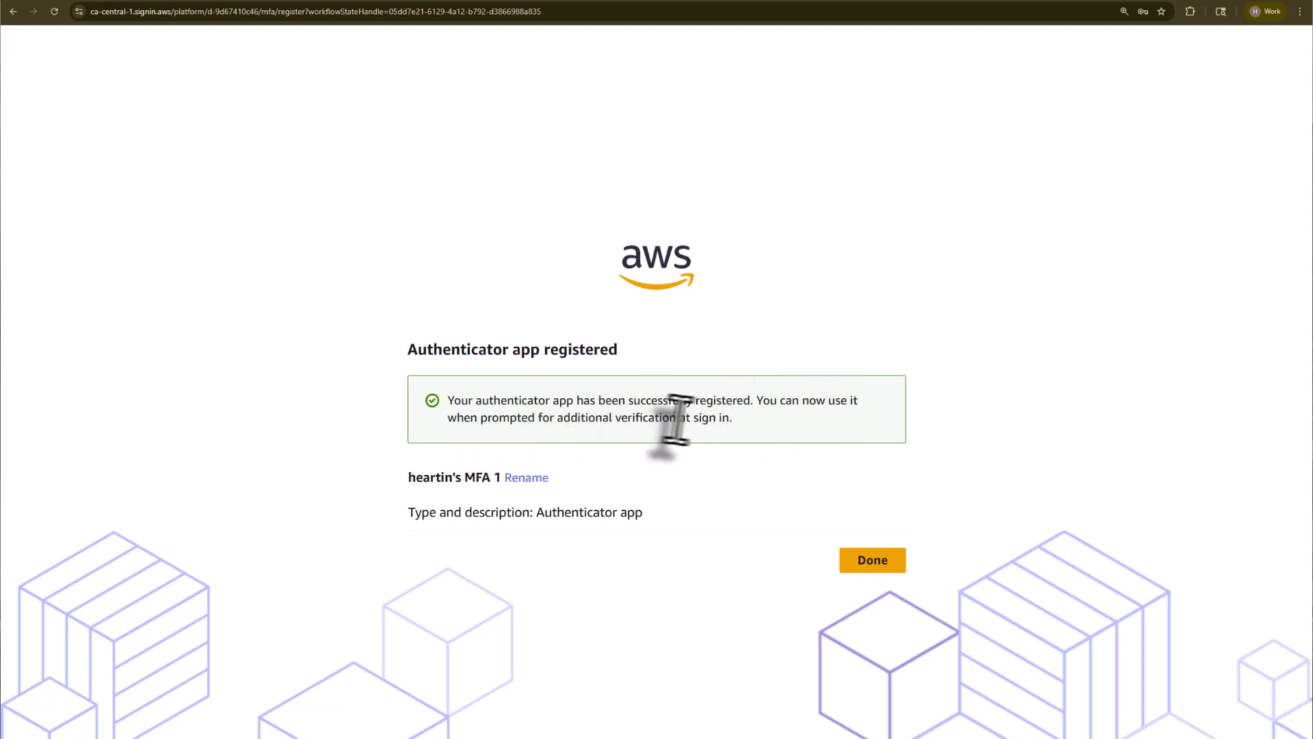
left_click(876, 565)
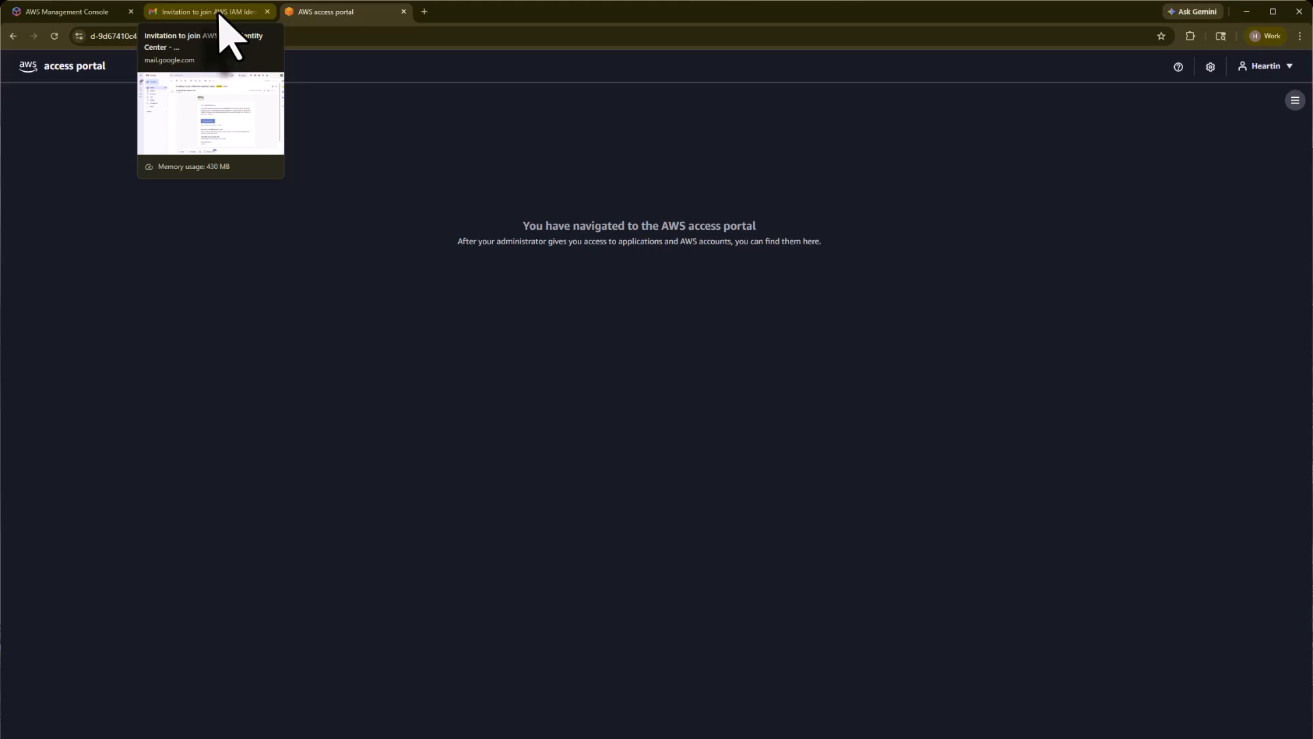
Step: Check the empty access portal against the invitation email, then return to the console
left_click(218, 13)
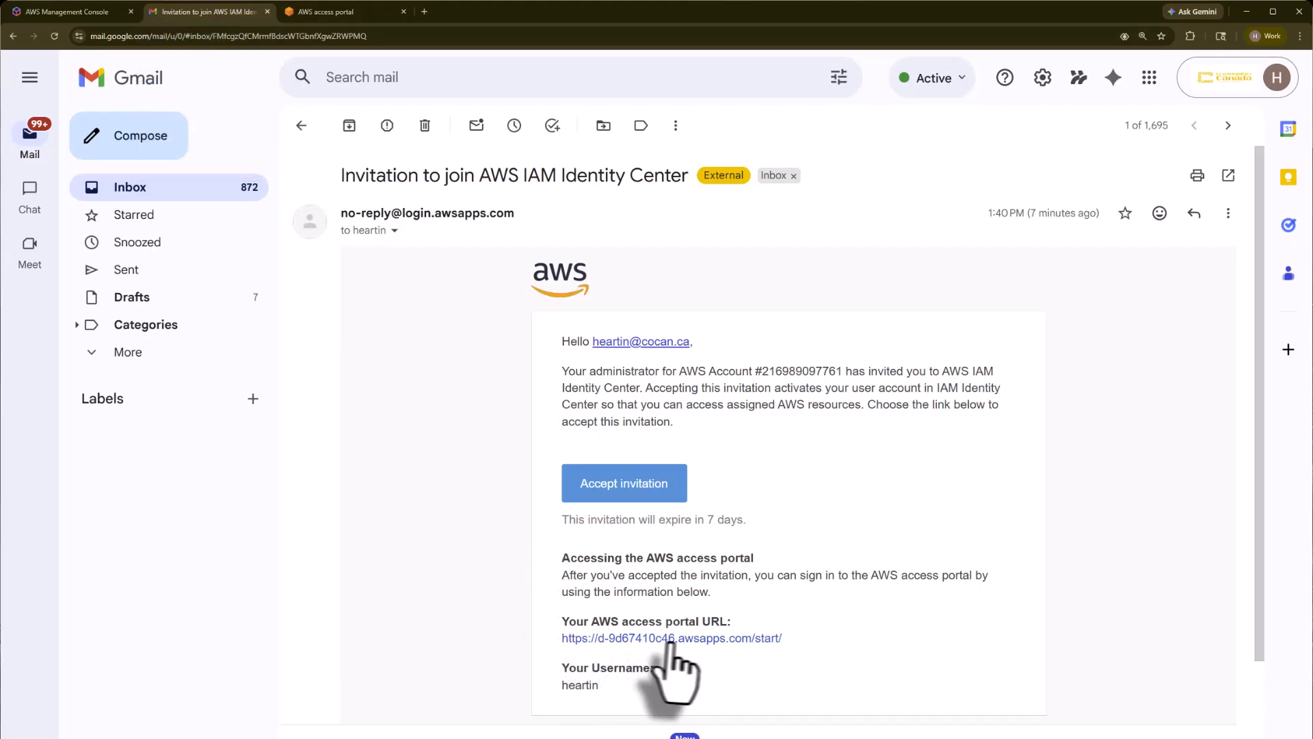
left_click(349, 13)
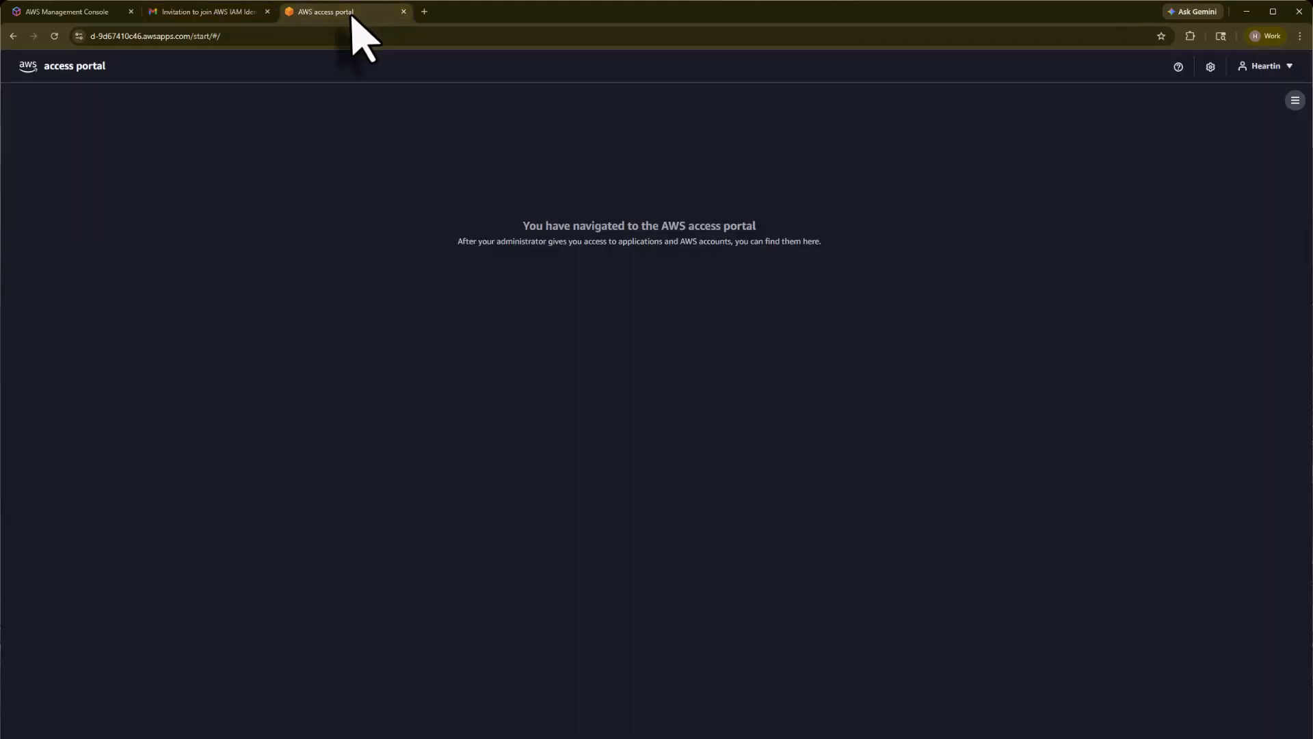
left_click(209, 14)
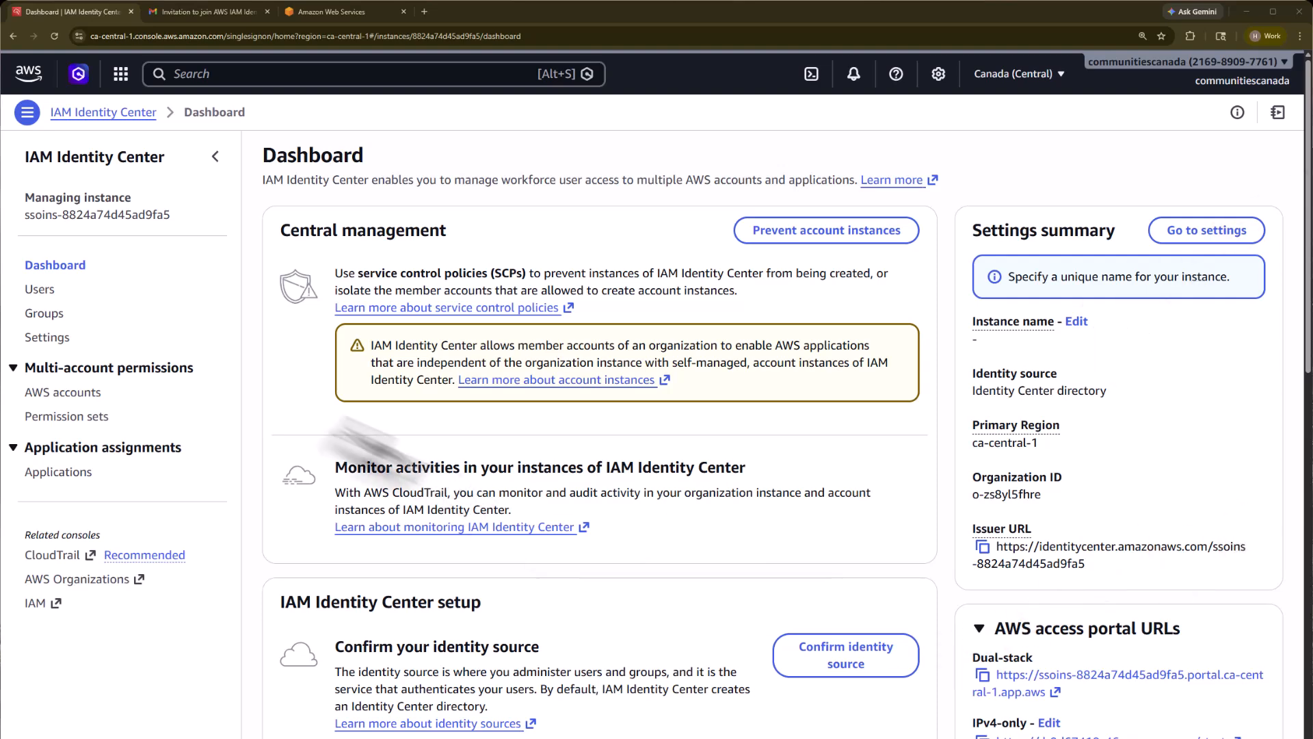
Step: Start a new permission set from the Permission sets page
left_click(66, 416)
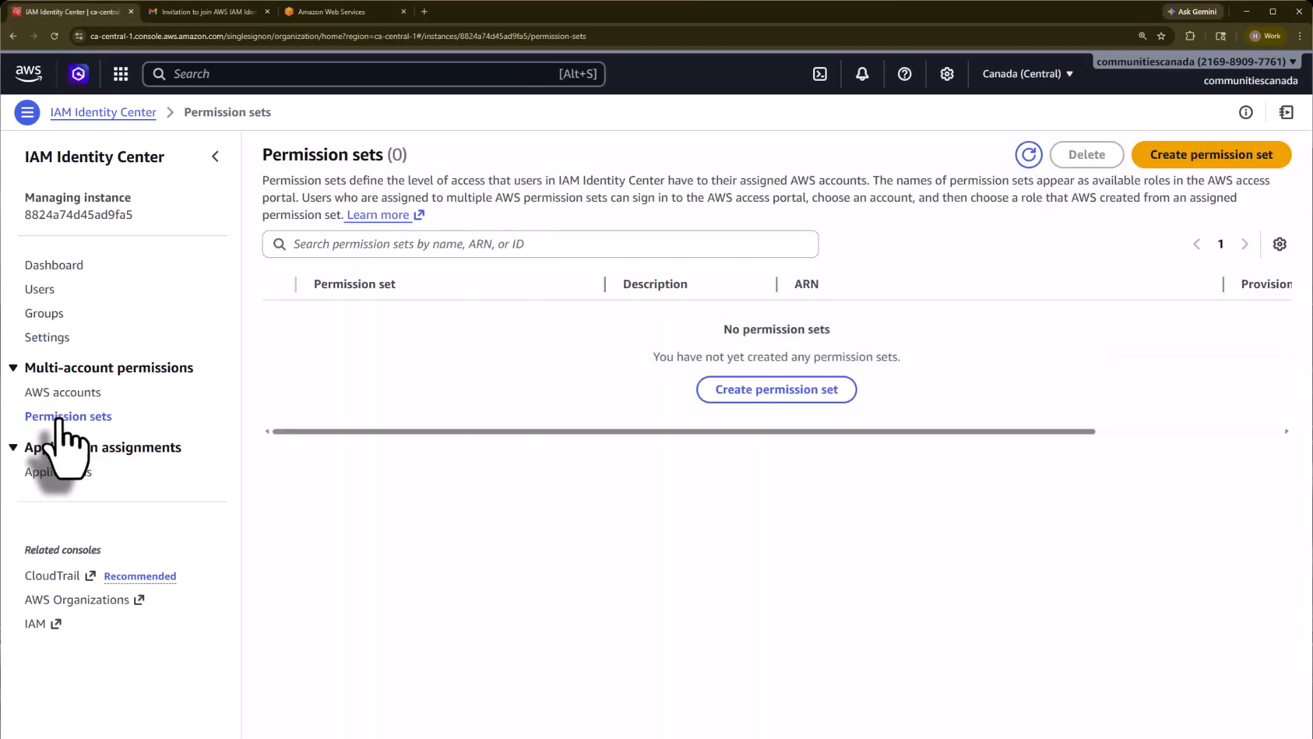
left_click(1194, 159)
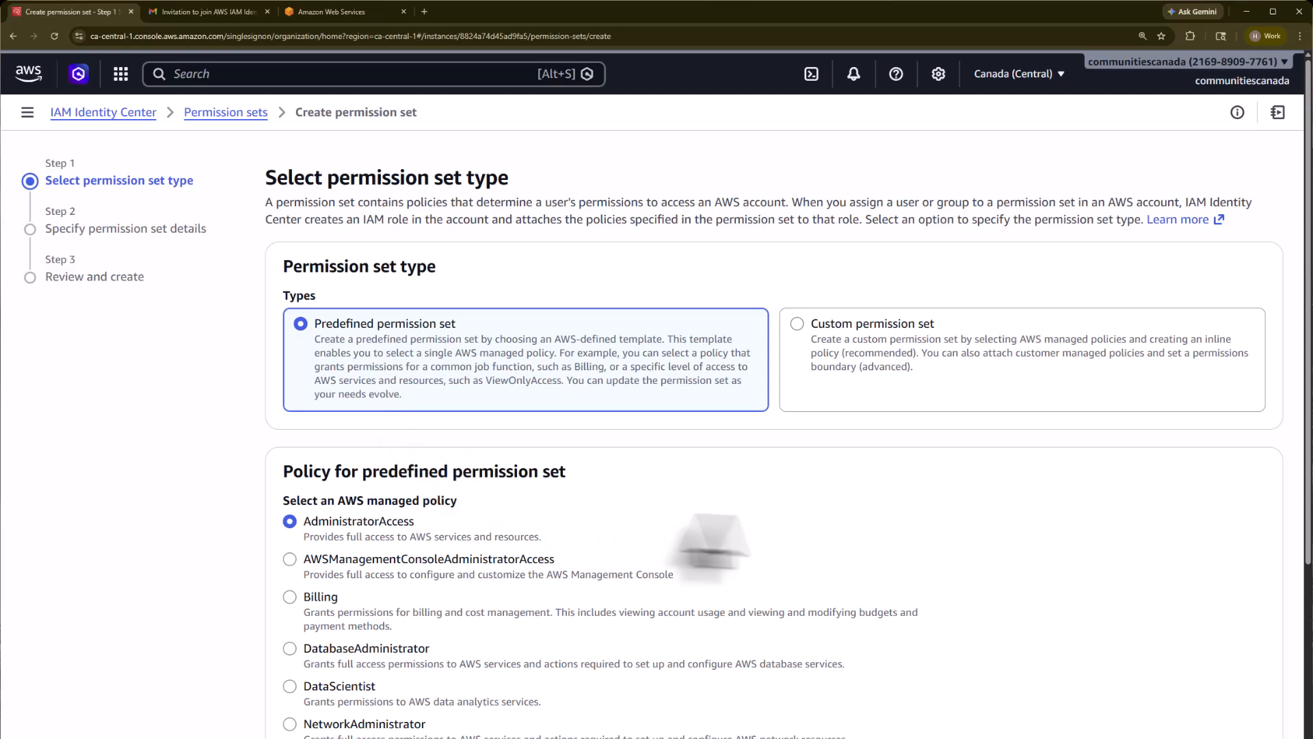
Step: Choose the predefined AdministratorAccess policy for the permission set and continue to details
left_click(815, 381)
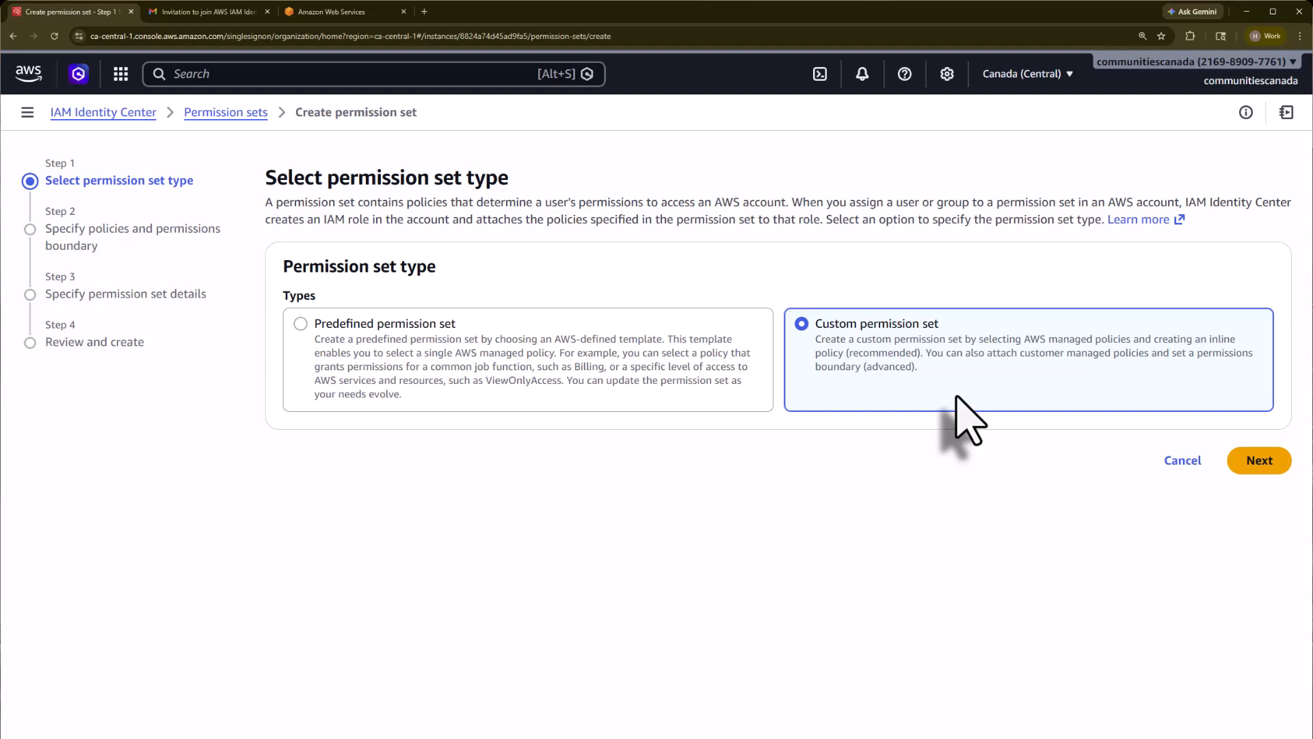
left_click(408, 348)
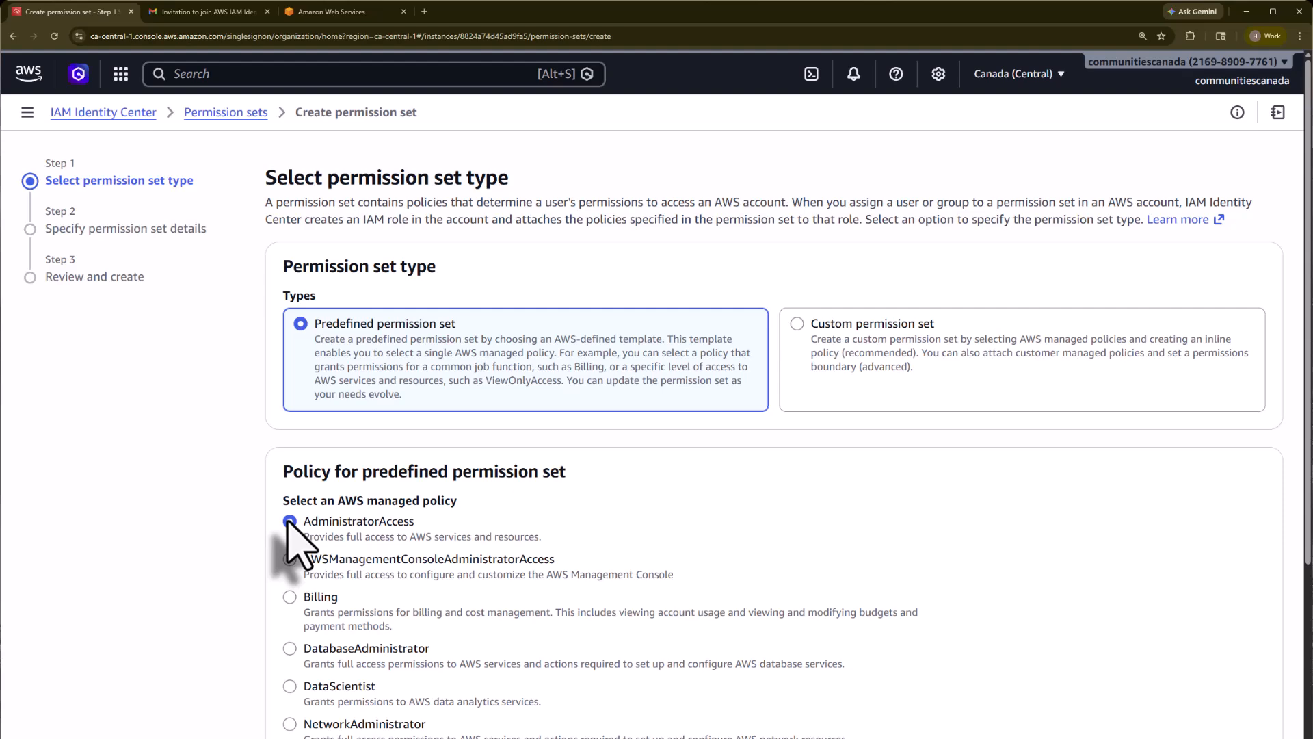
scroll(460, 578, "down", 5)
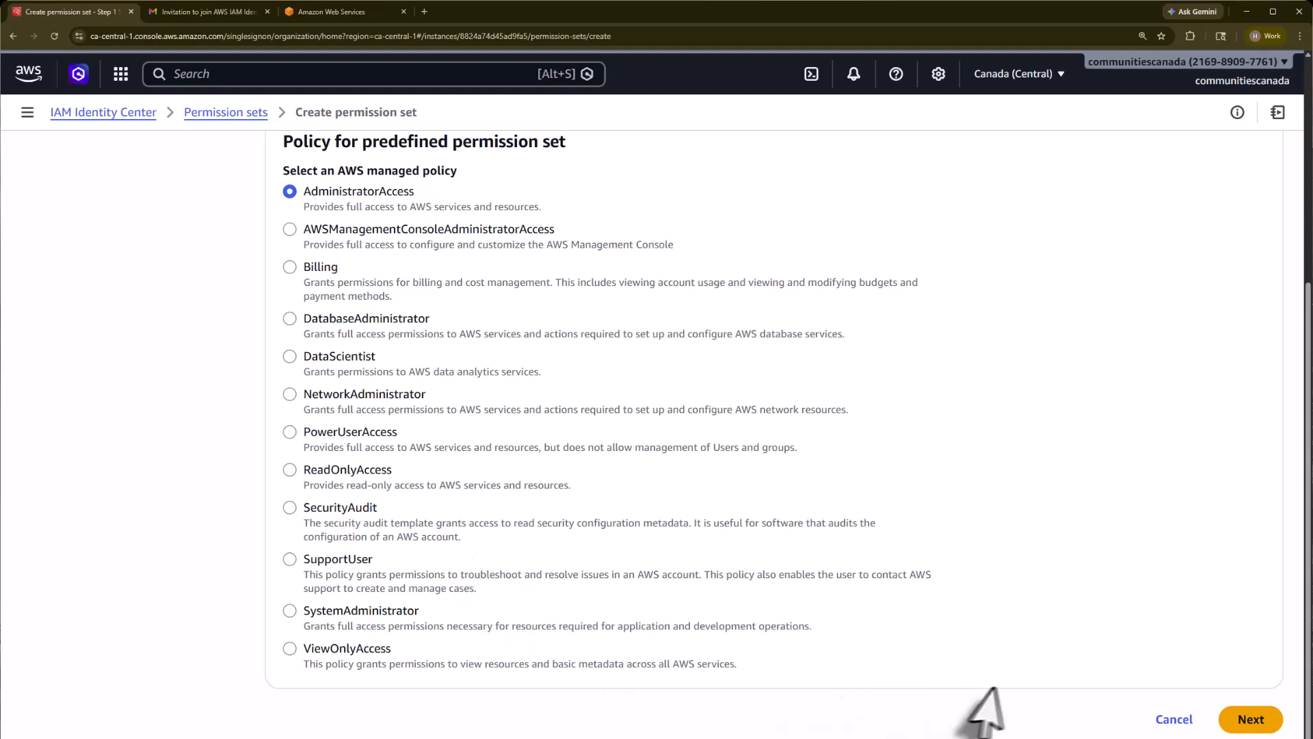
left_click(1246, 725)
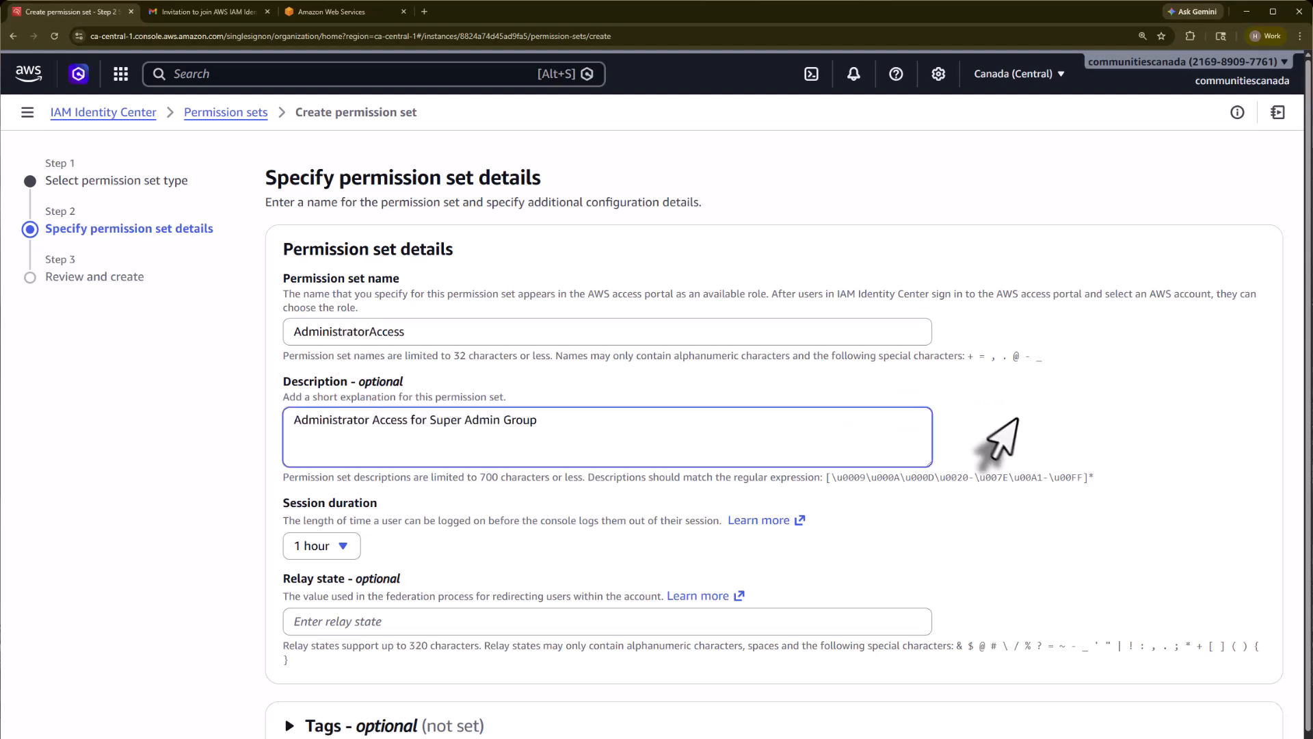
Step: Give AdministratorAccess a 12-hour session duration, leave tags empty, and continue to review
left_click(1008, 420)
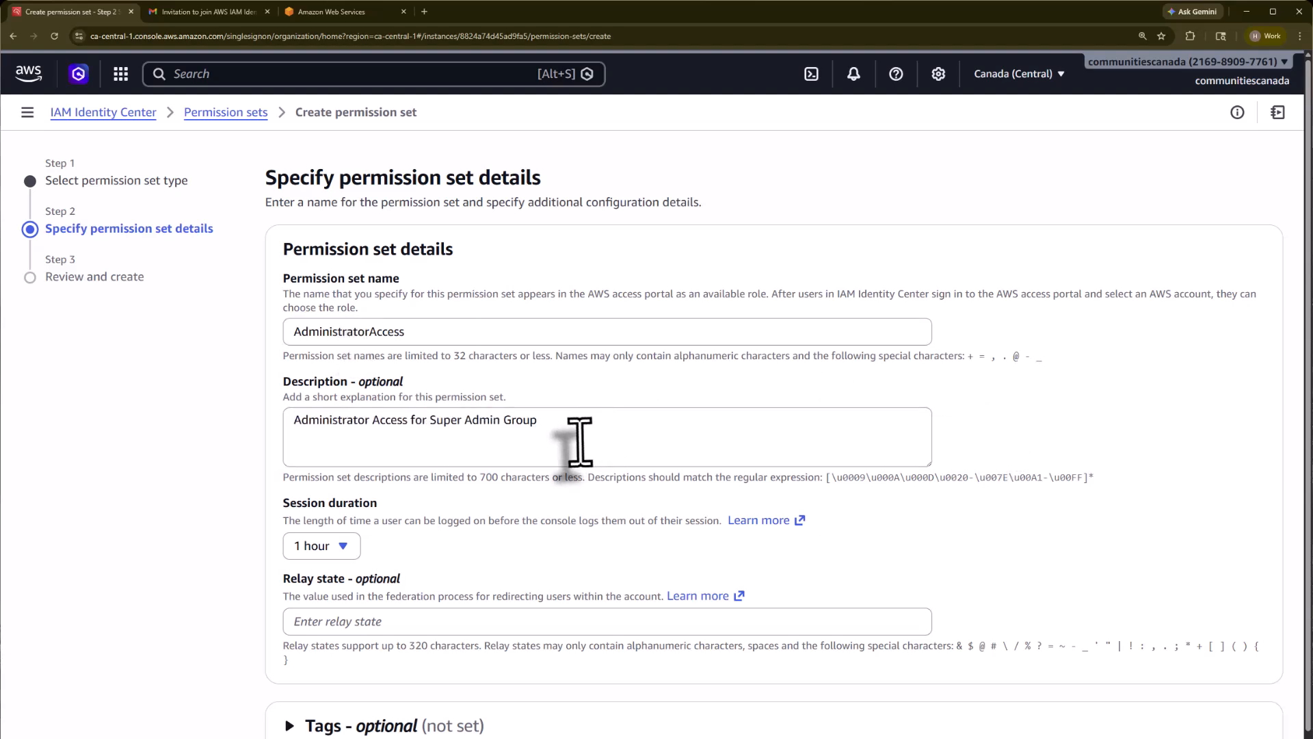
left_click(337, 548)
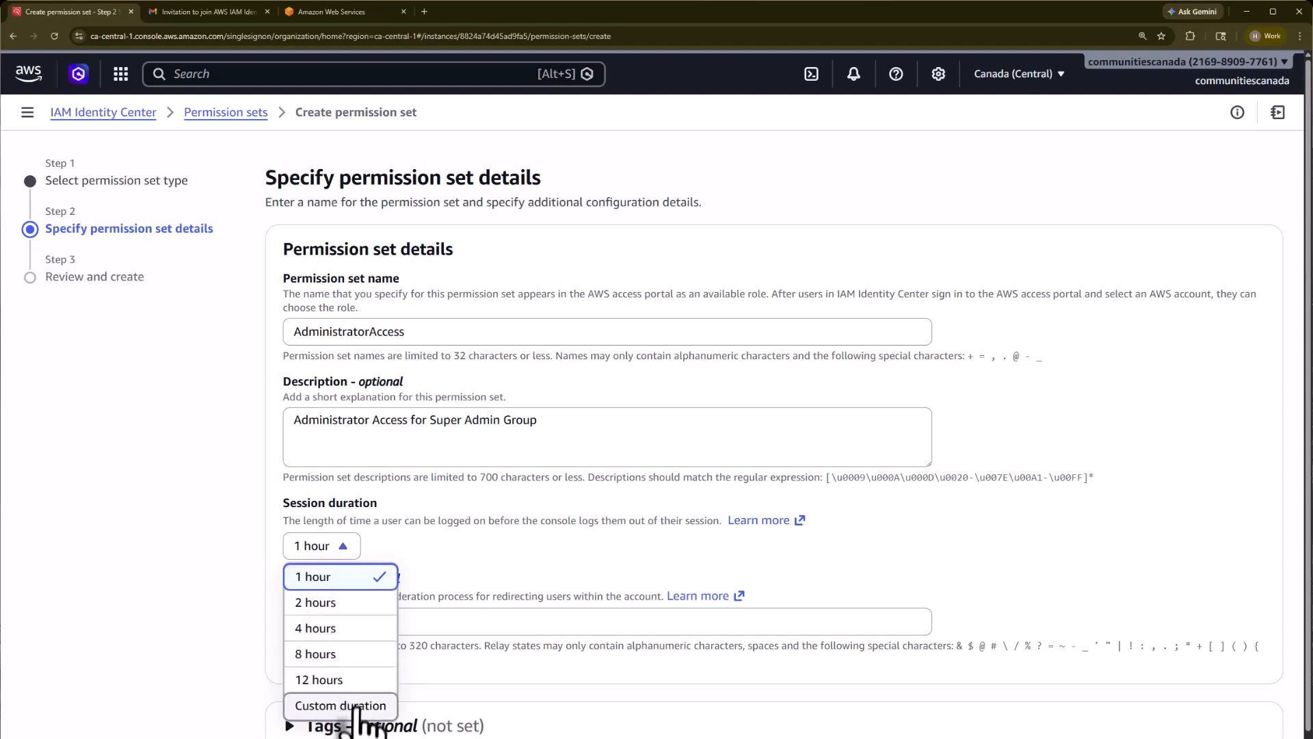
left_click(910, 527)
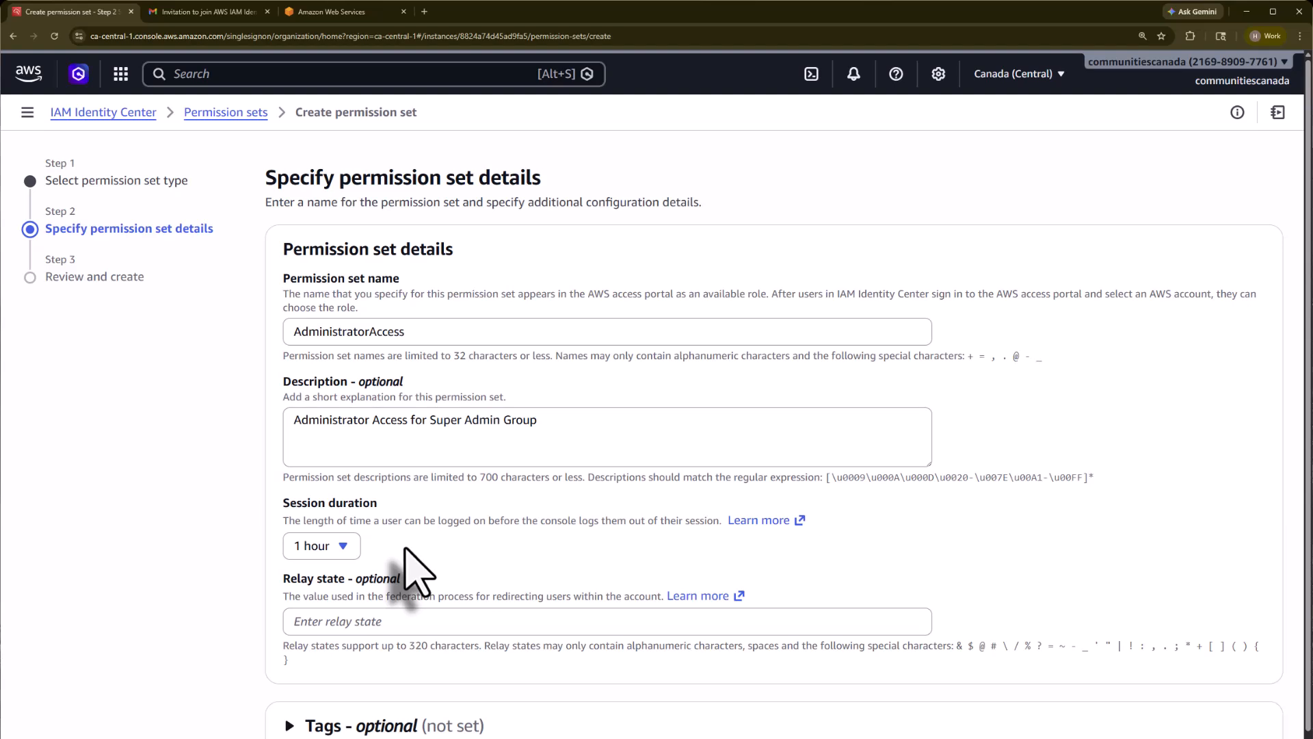
left_click(344, 547)
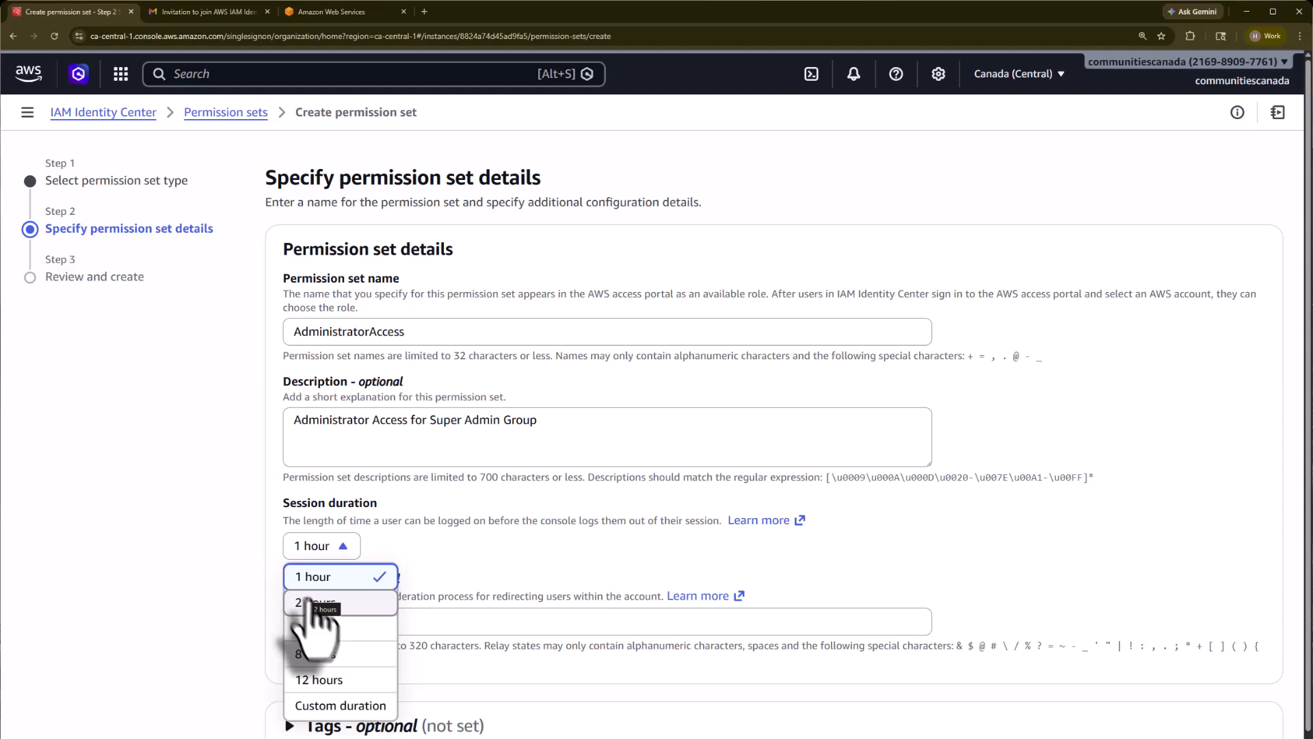
left_click(314, 680)
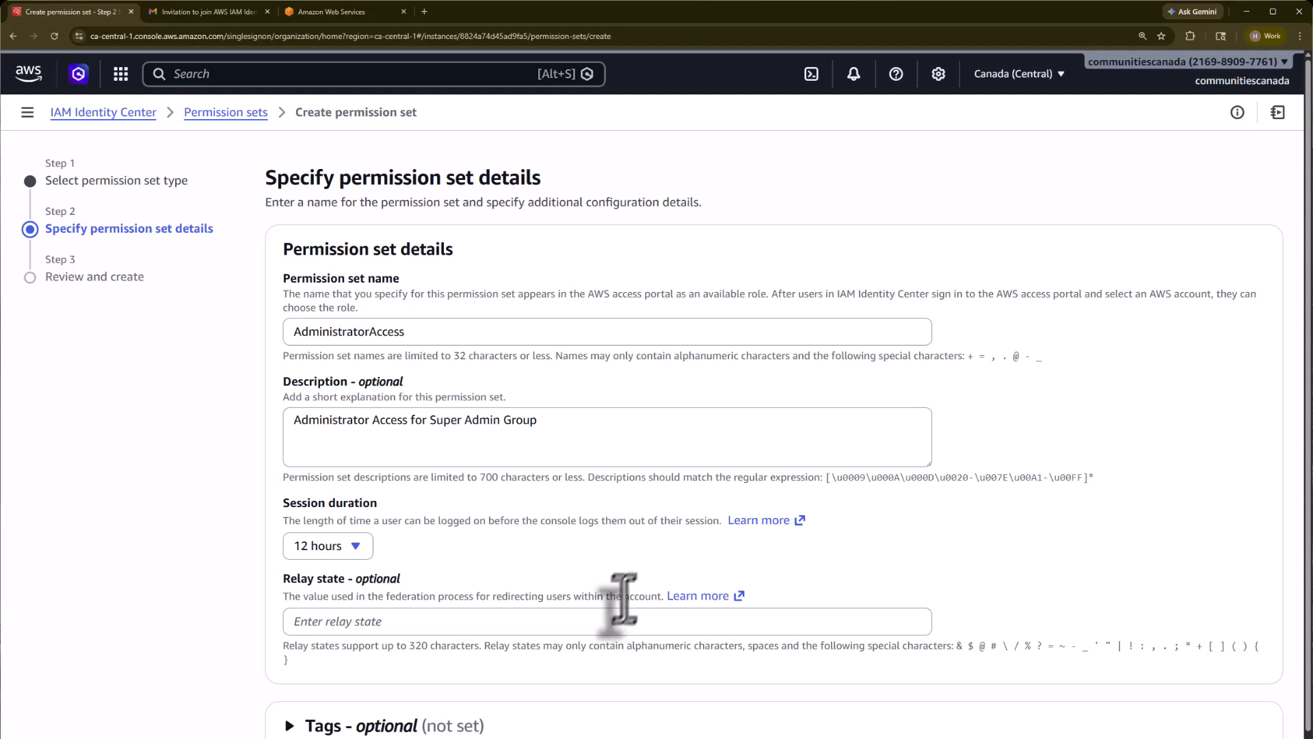
scroll(478, 650, "down", 1)
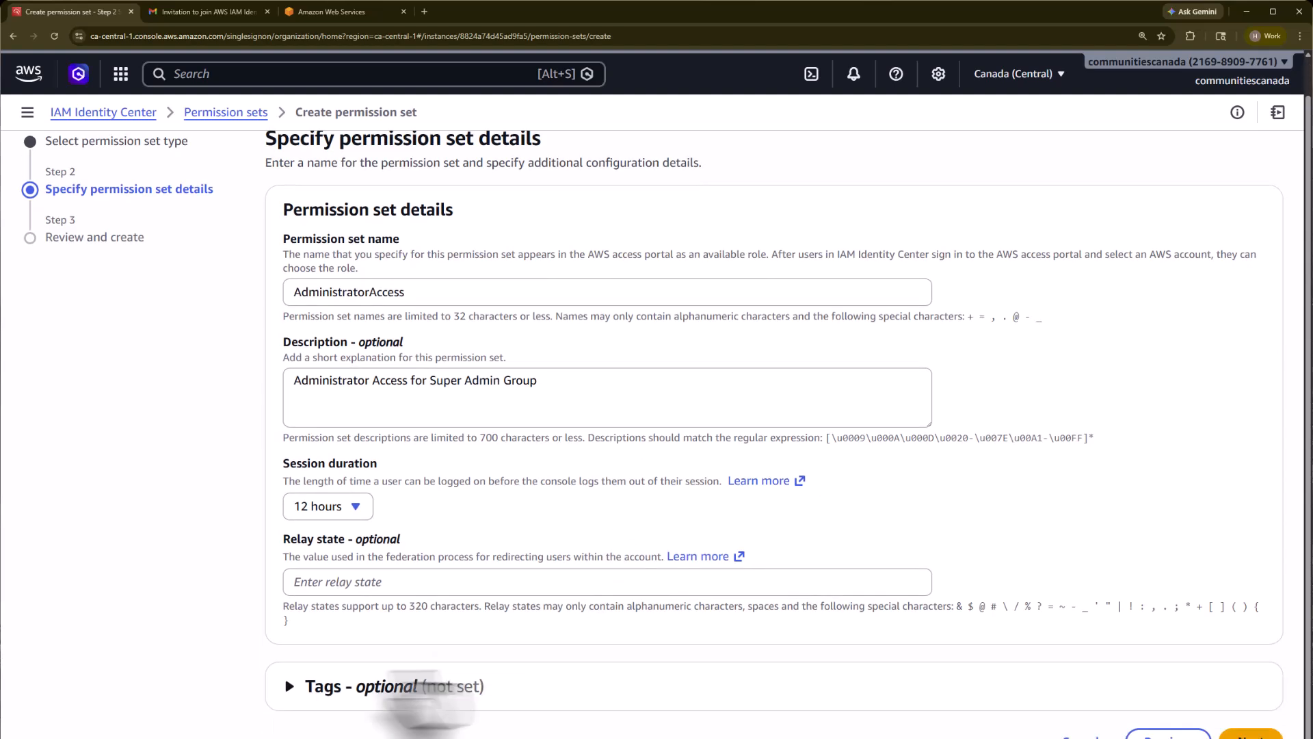
left_click(375, 677)
scroll(410, 636, "down", 2)
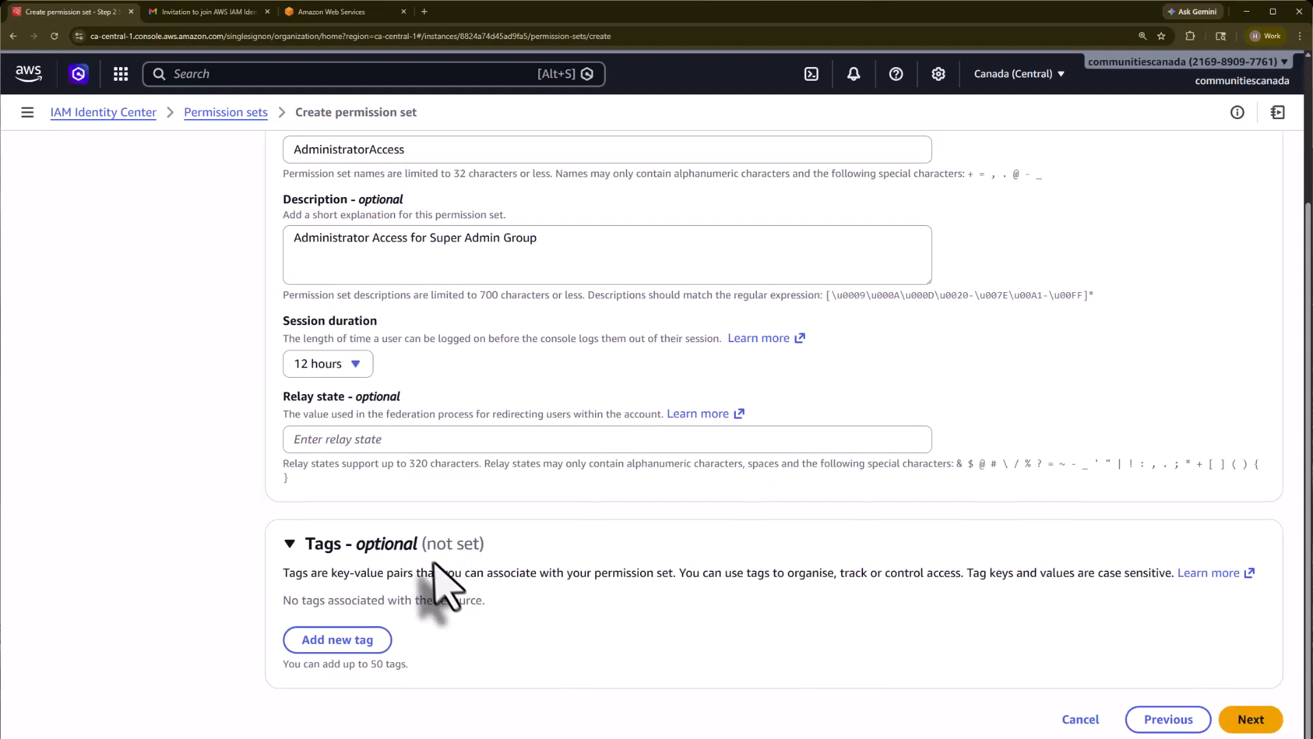
left_click(381, 545)
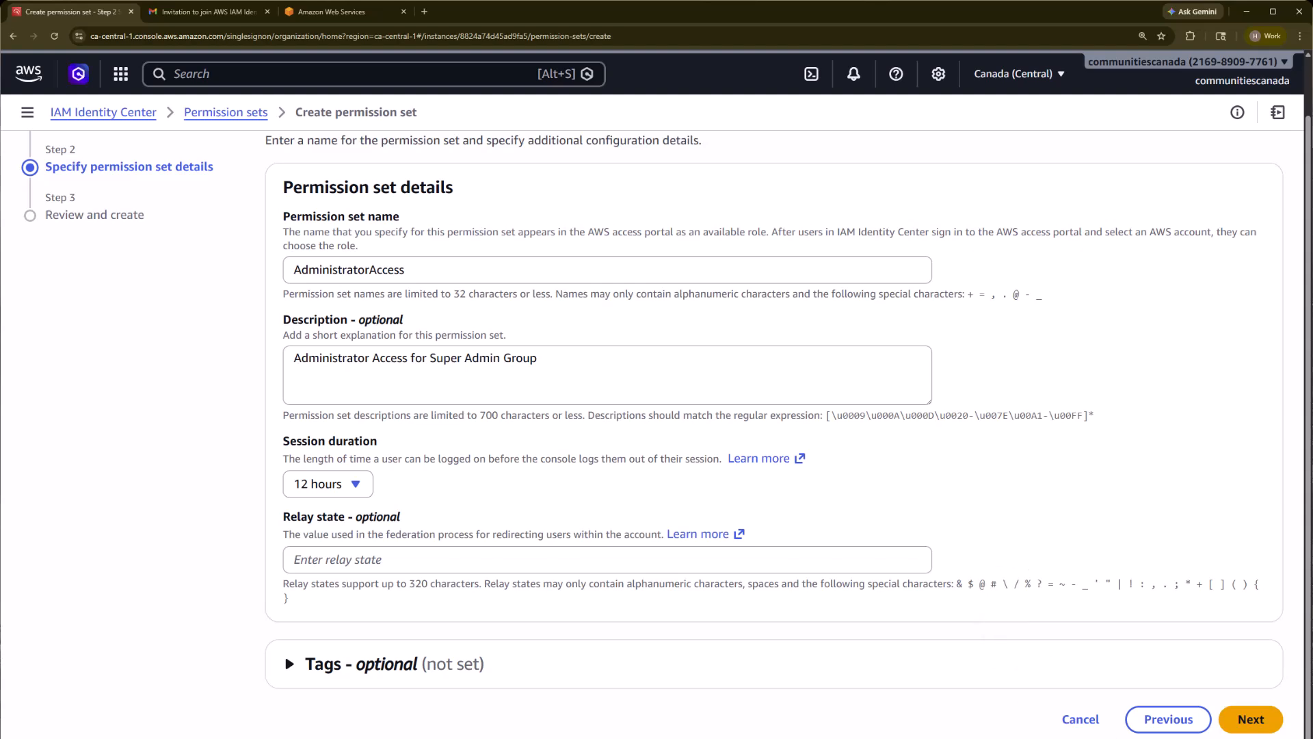
left_click(1261, 729)
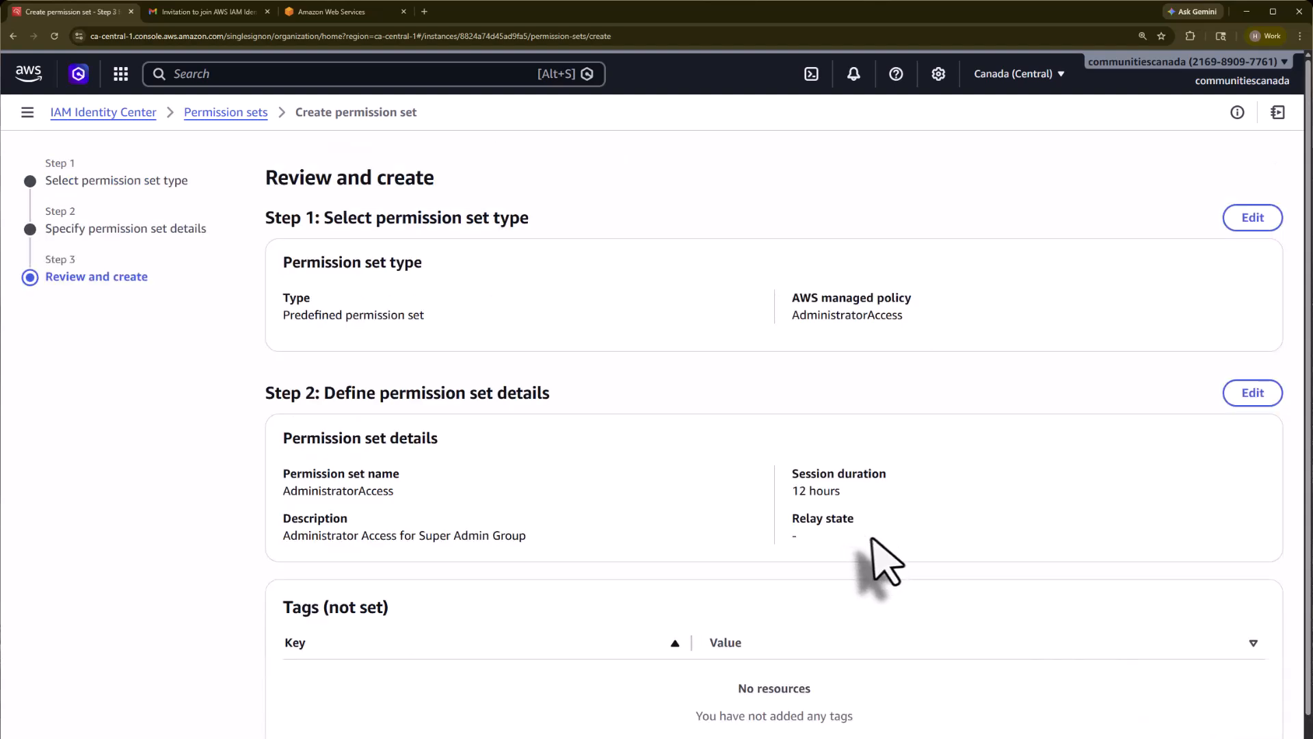
Step: Create the AdministratorAccess permission set, then go through Groups to the AWS accounts page
scroll(882, 547, "down", 2)
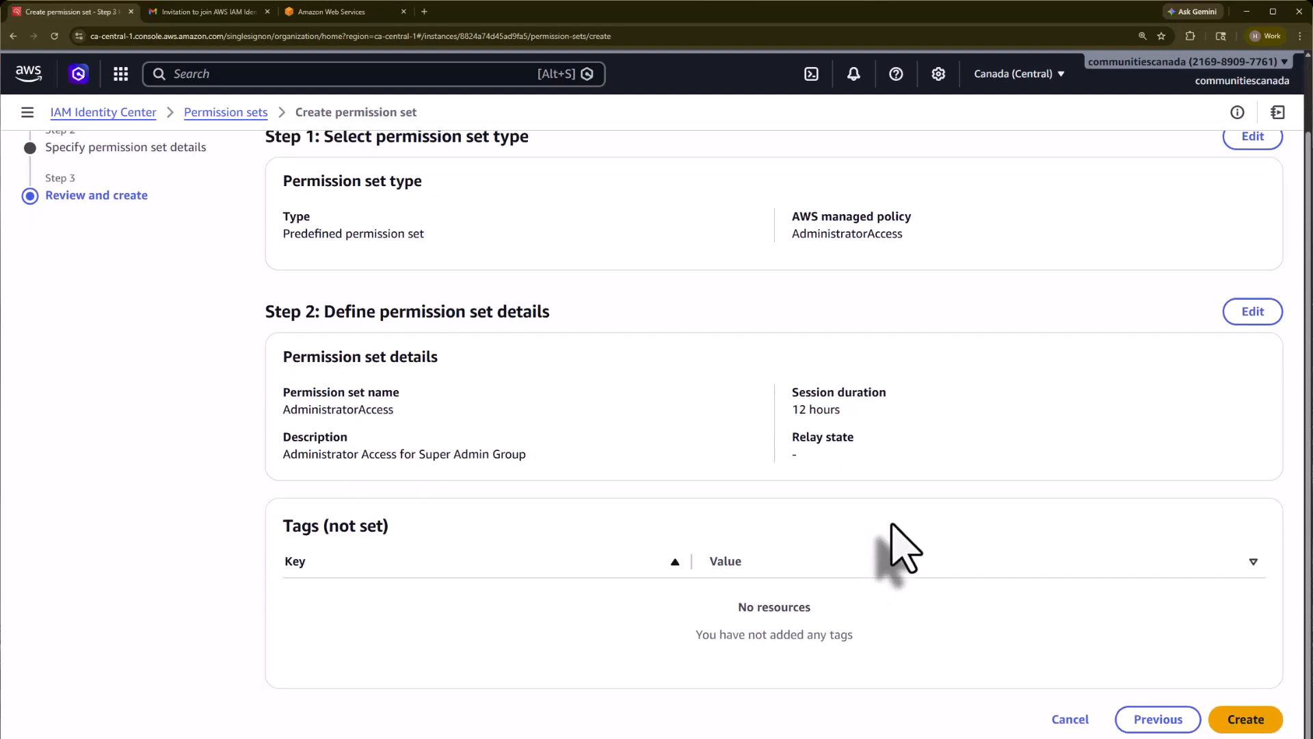
left_click(1249, 720)
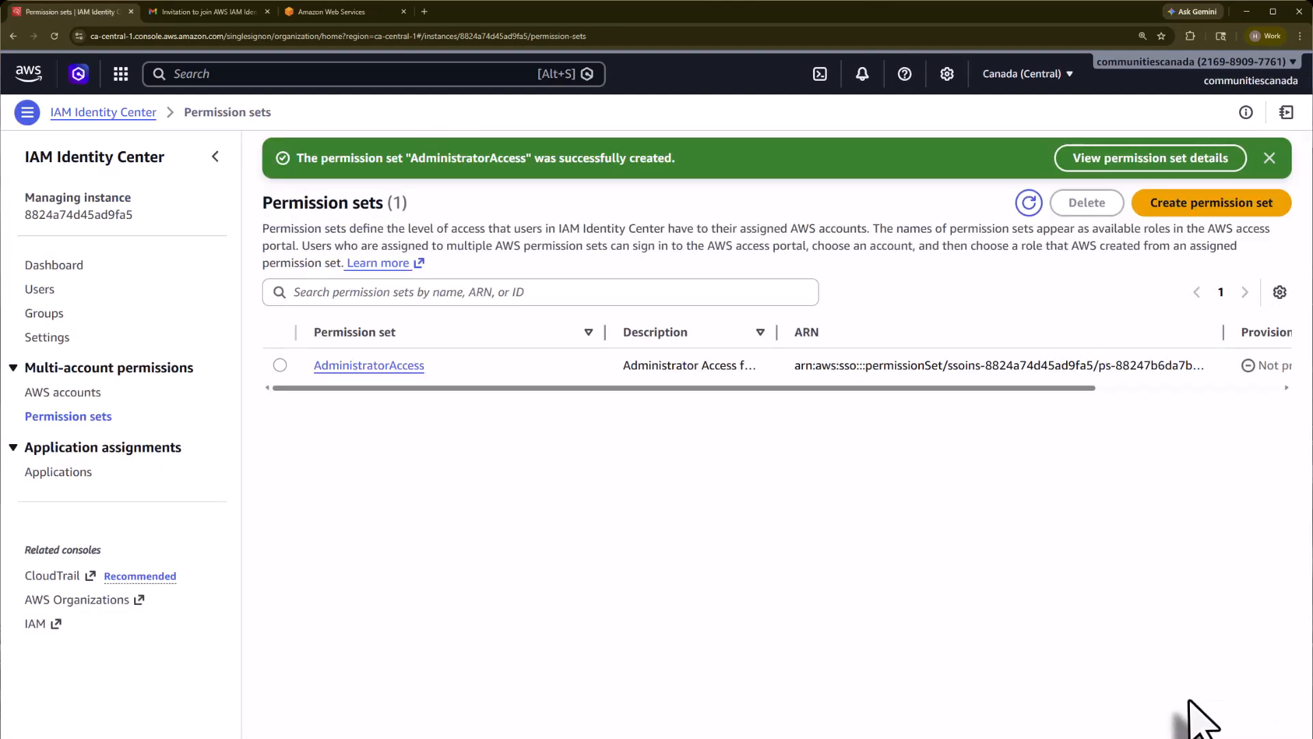
left_click(45, 314)
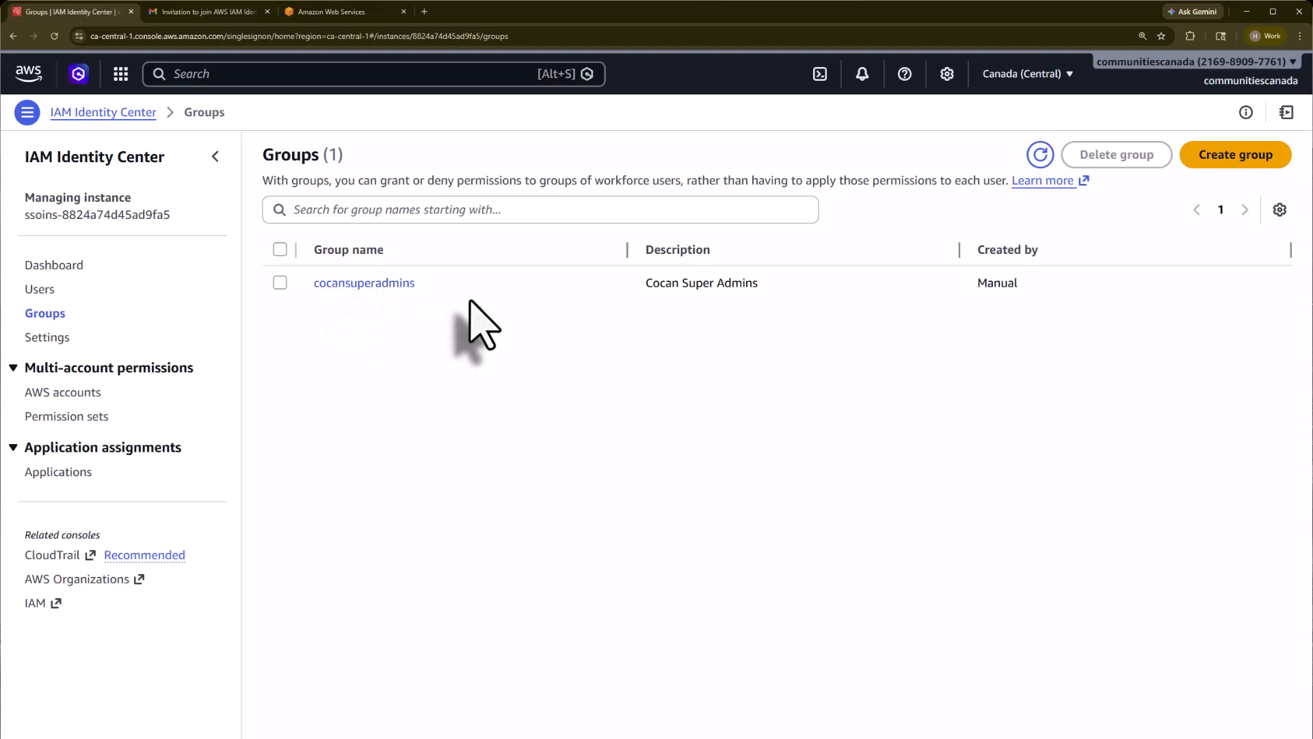
left_click(80, 397)
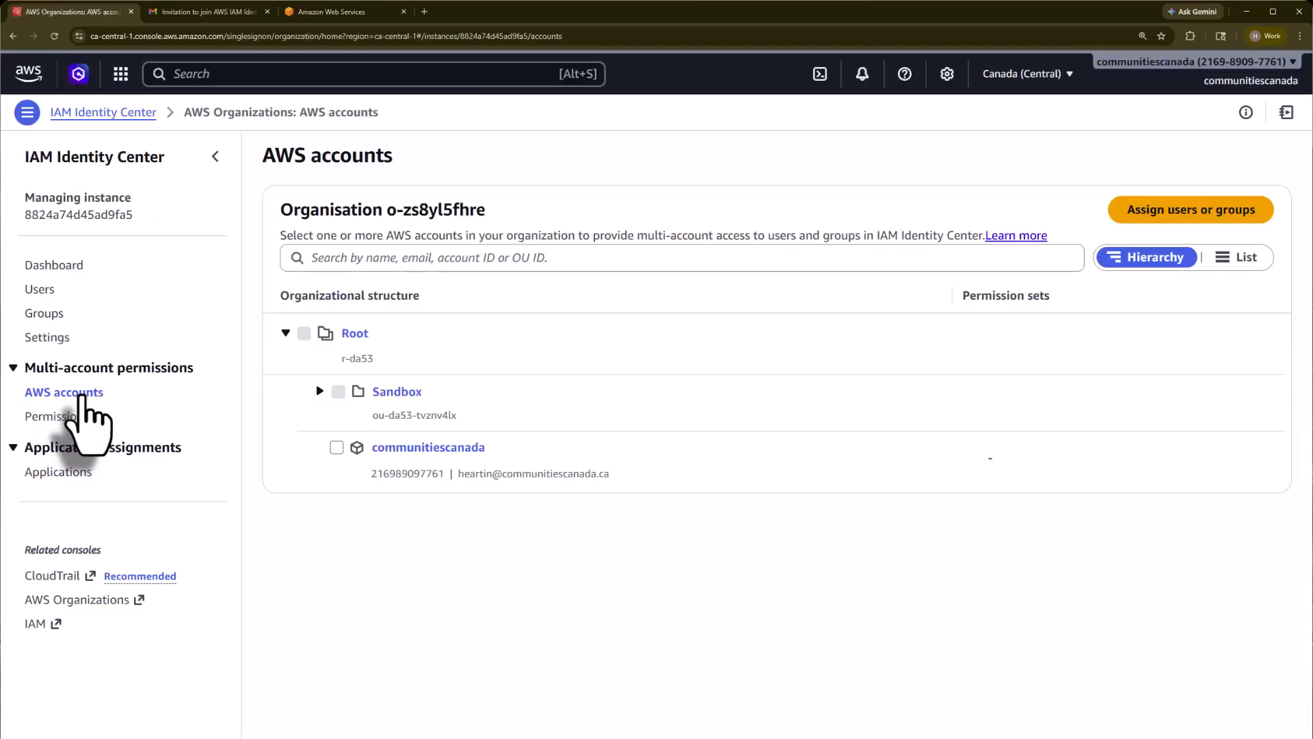
Step: Assign the cocansuperadmins group to Sandbox 1 with the AdministratorAccess permission set and submit
left_click(319, 391)
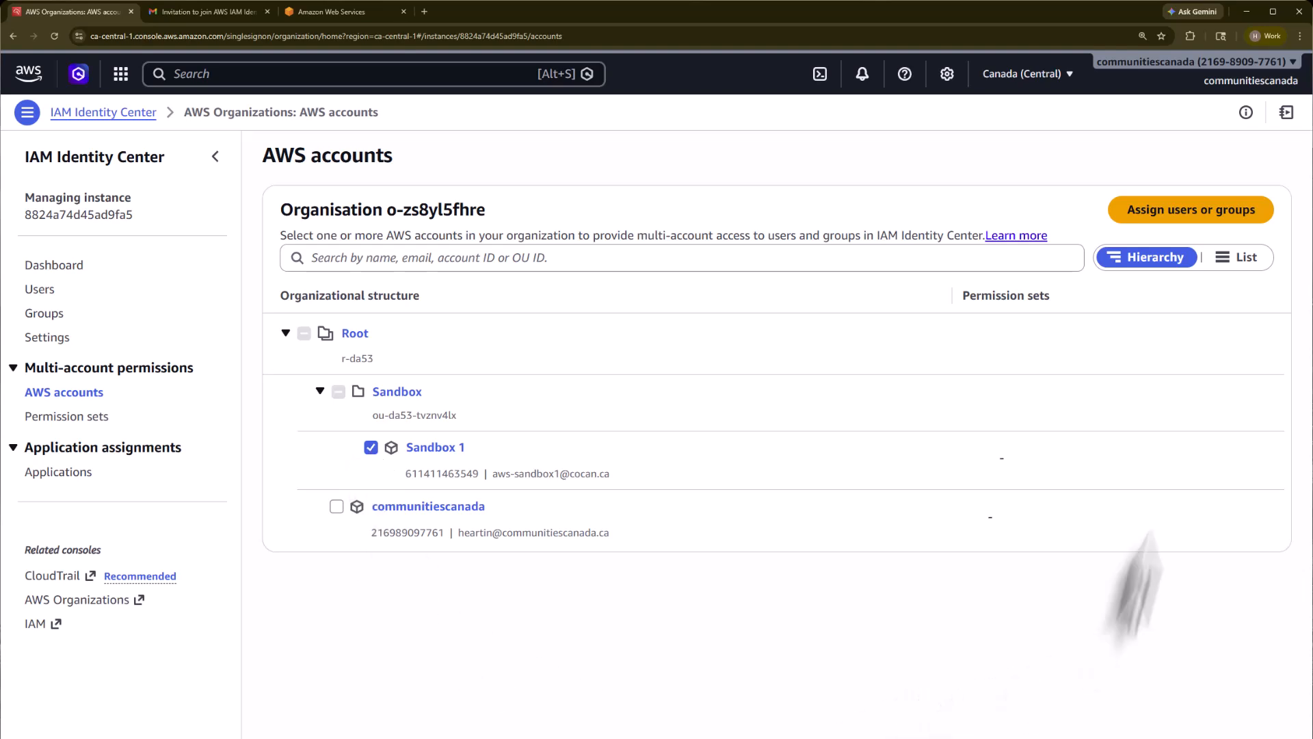
left_click(1190, 212)
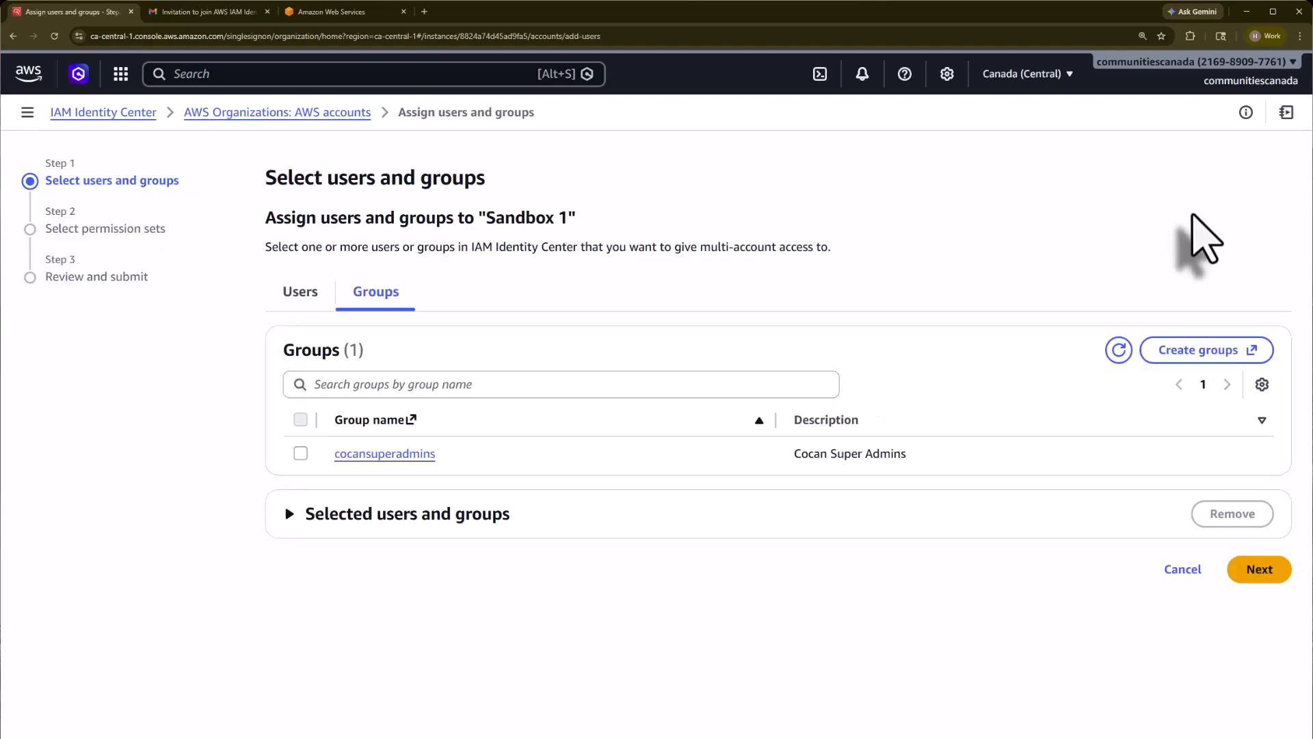
left_click(300, 454)
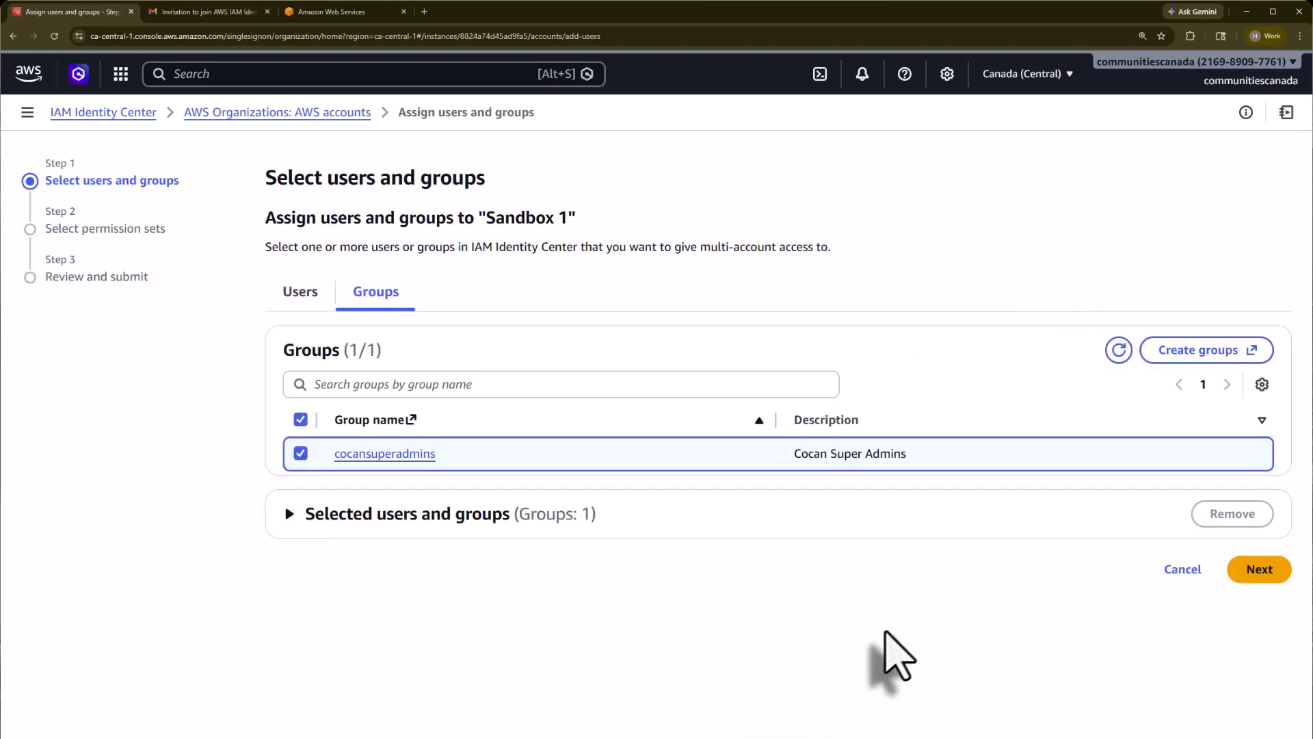
left_click(1262, 572)
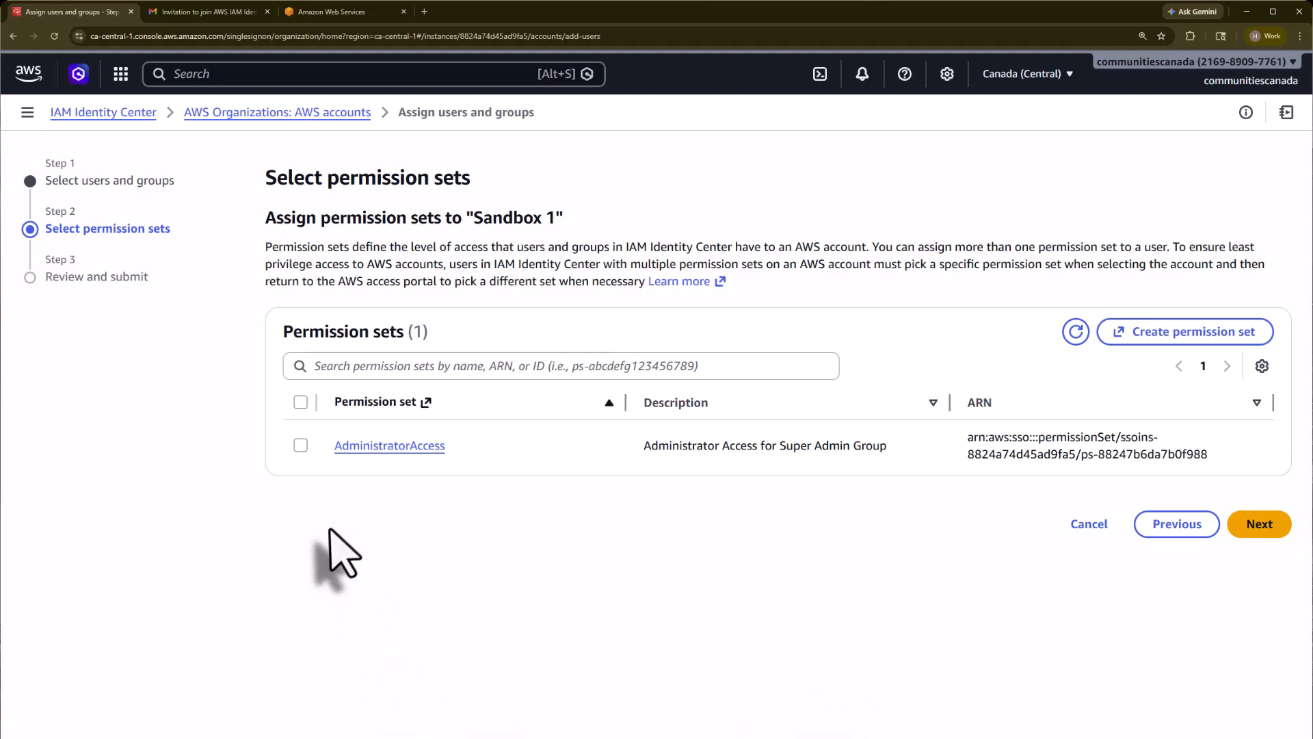
left_click(301, 445)
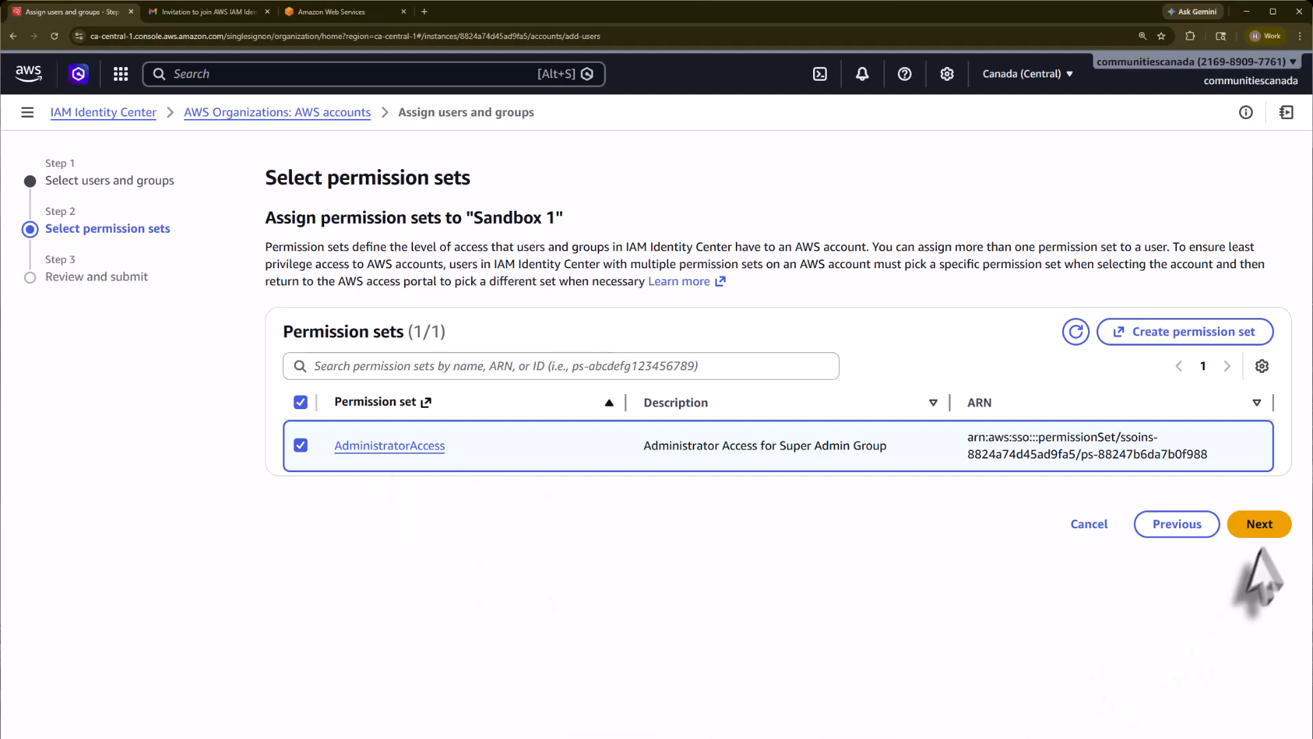
left_click(1260, 524)
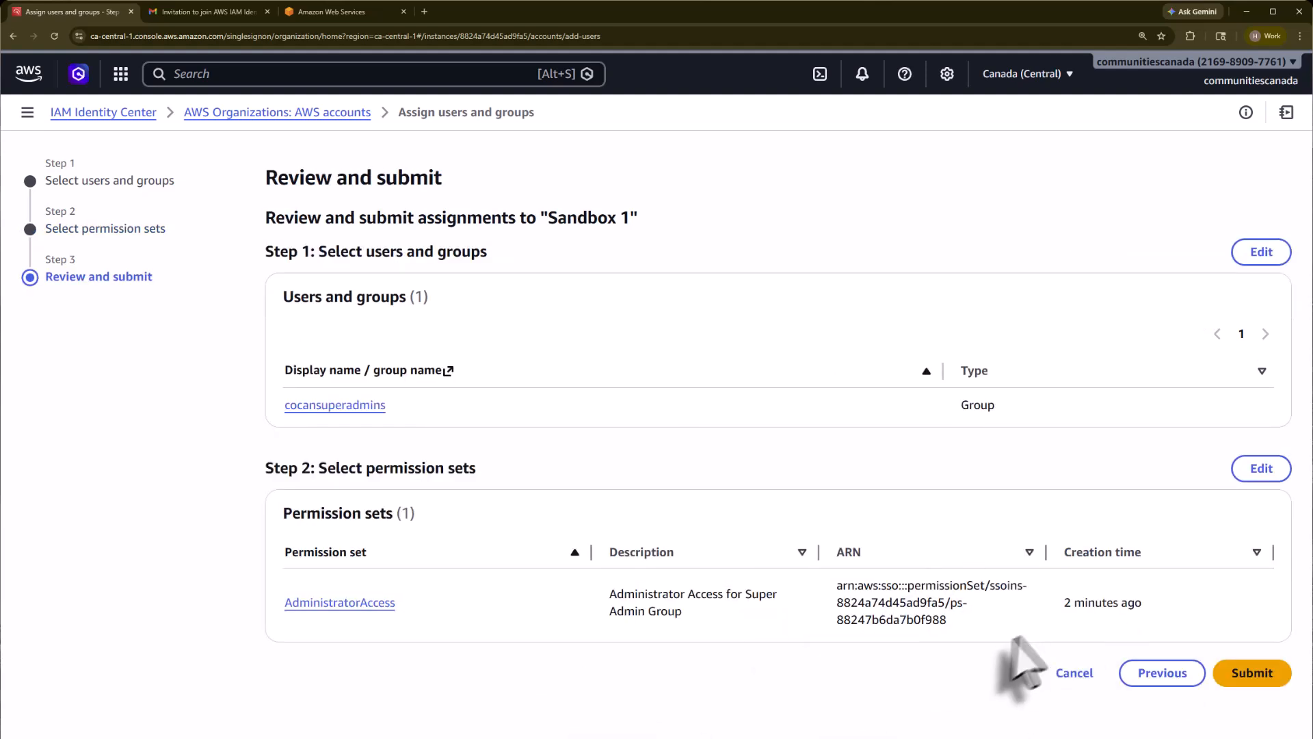
left_click(1254, 674)
scroll(1028, 588, "down", 1)
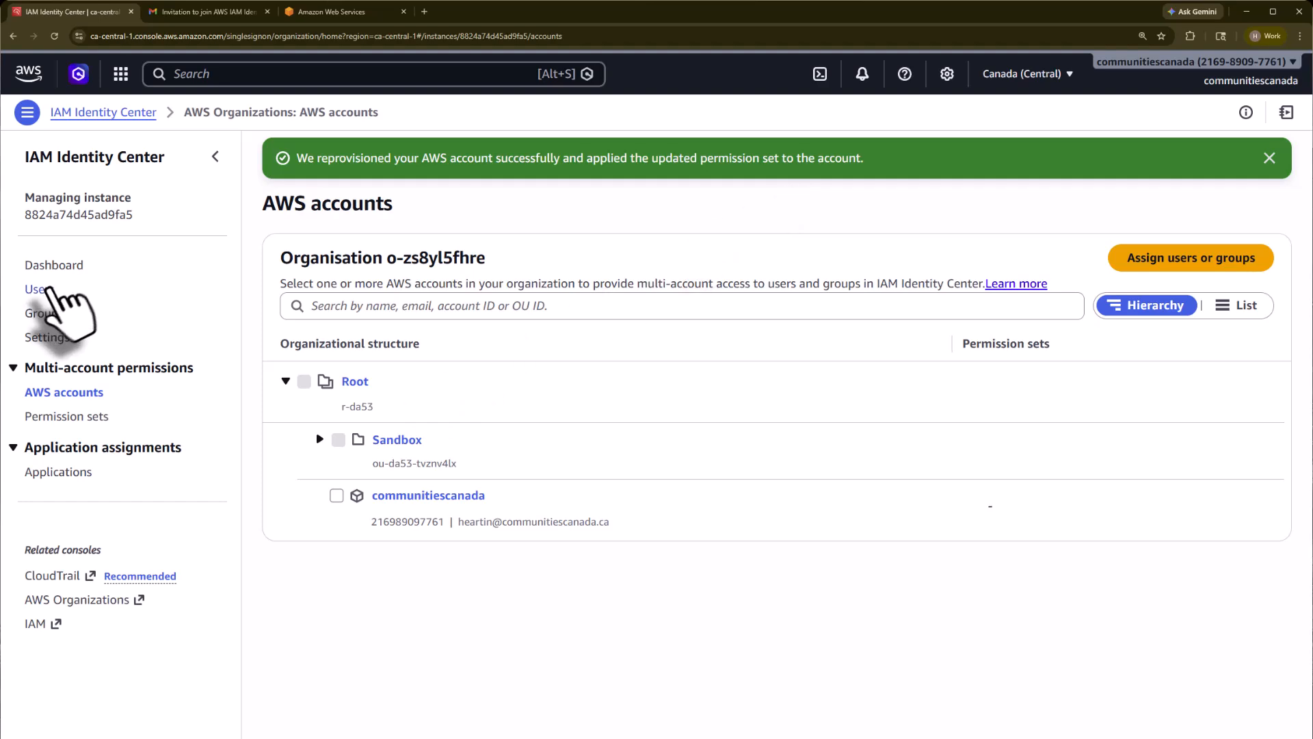
Step: Sign in to the AWS access portal with the saved username and the account password
left_click(46, 289)
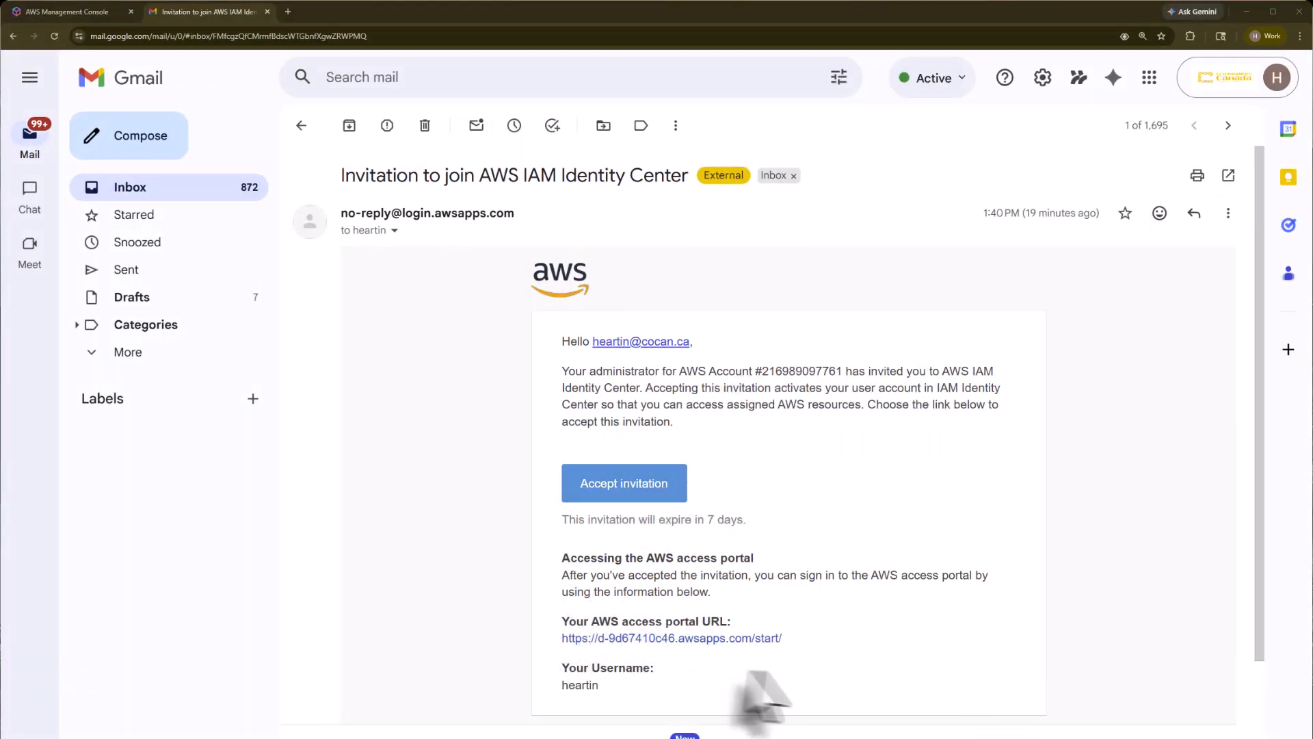
left_click(627, 640)
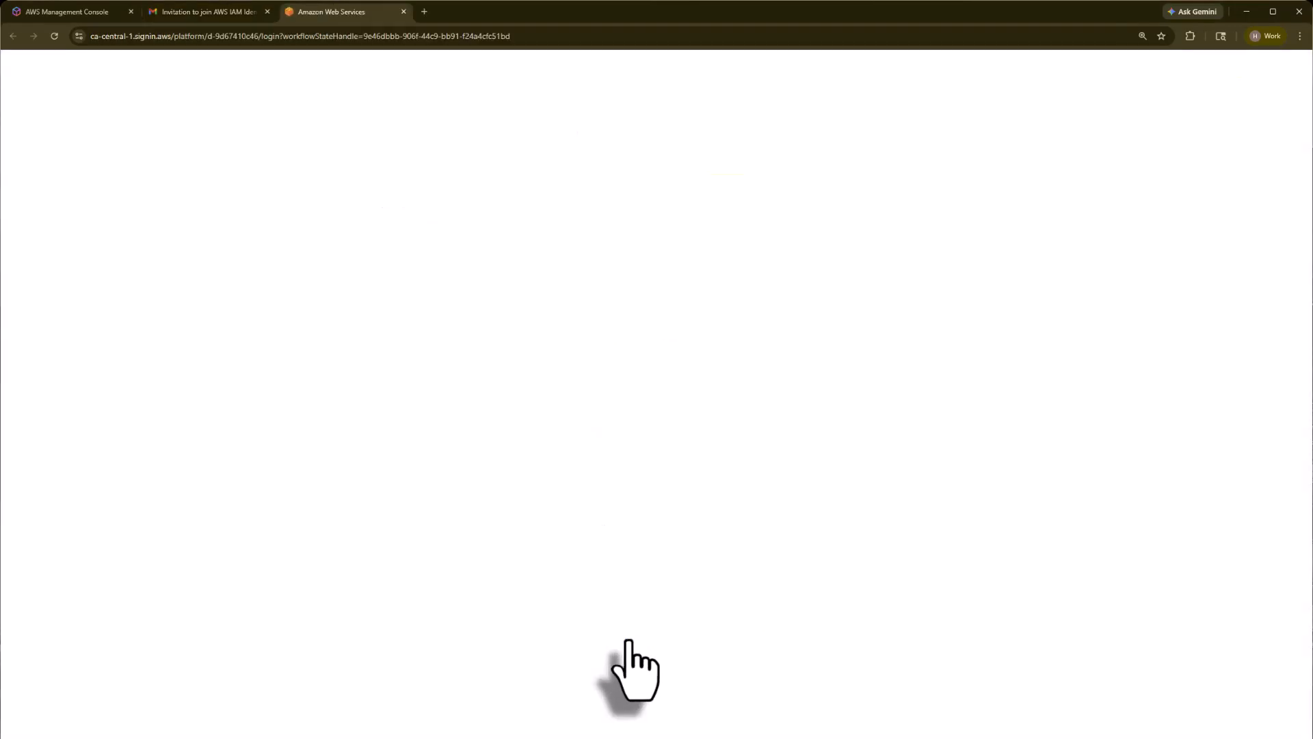
left_click(579, 438)
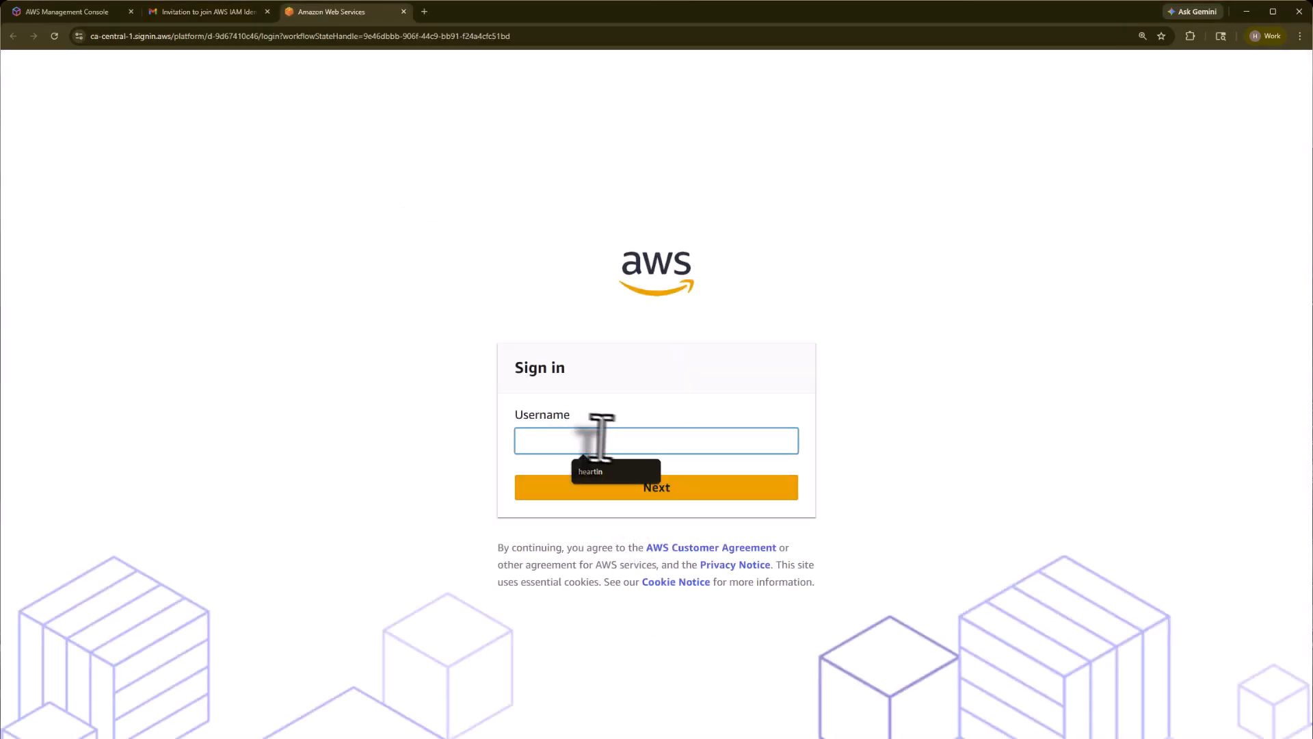
left_click(609, 472)
left_click(646, 498)
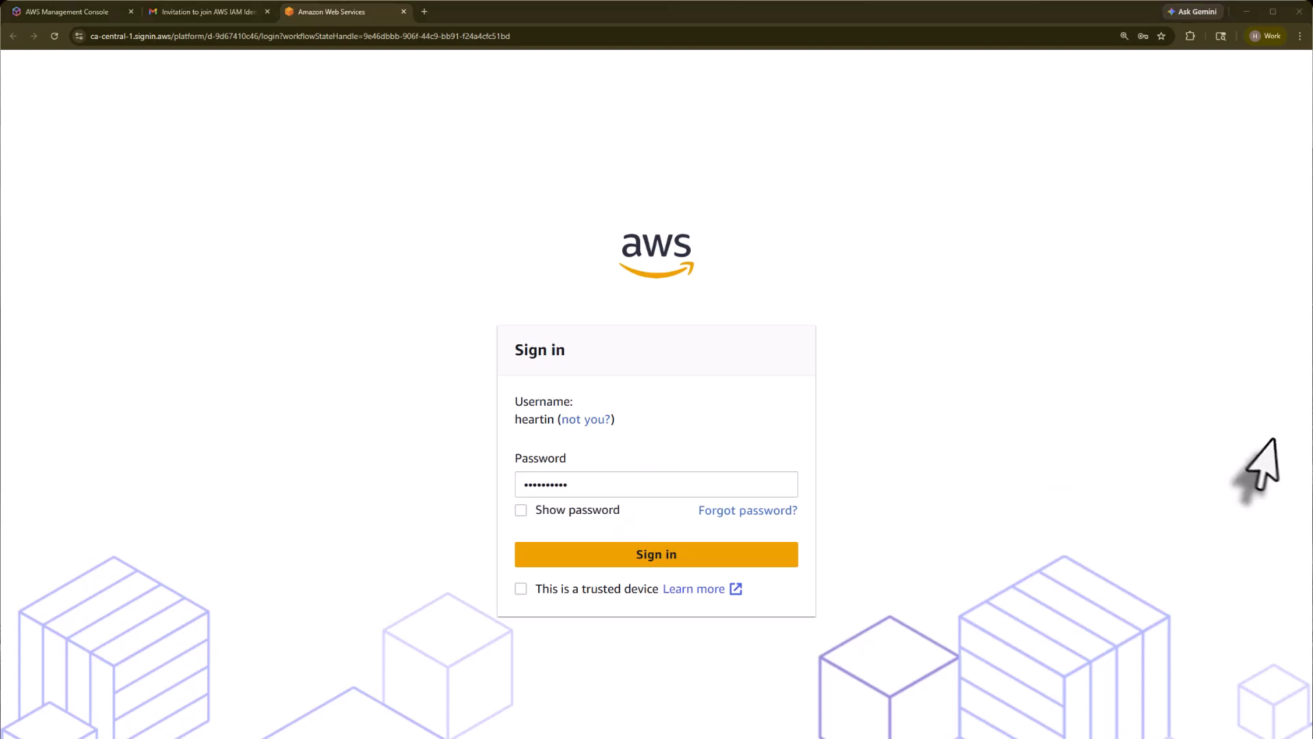
left_click(646, 556)
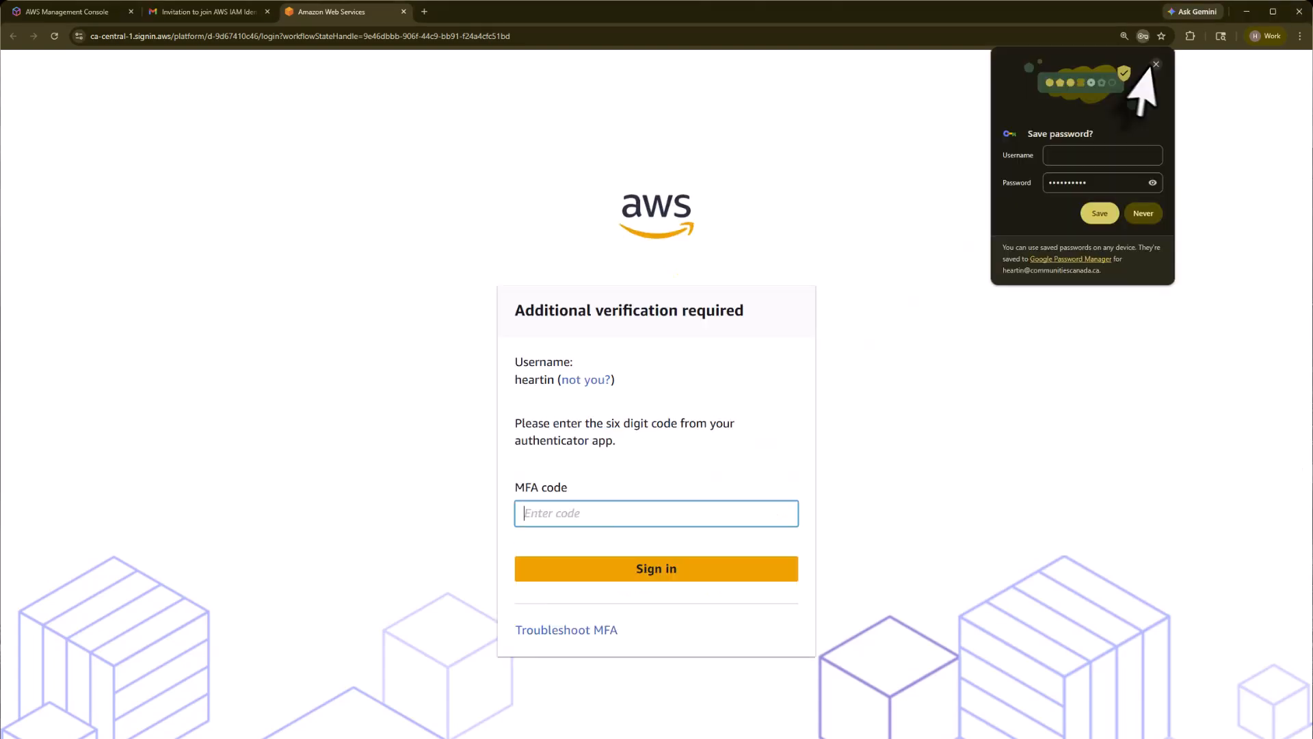
Step: Decline saving the password, then paste and submit the six-digit MFA code
left_click(596, 514)
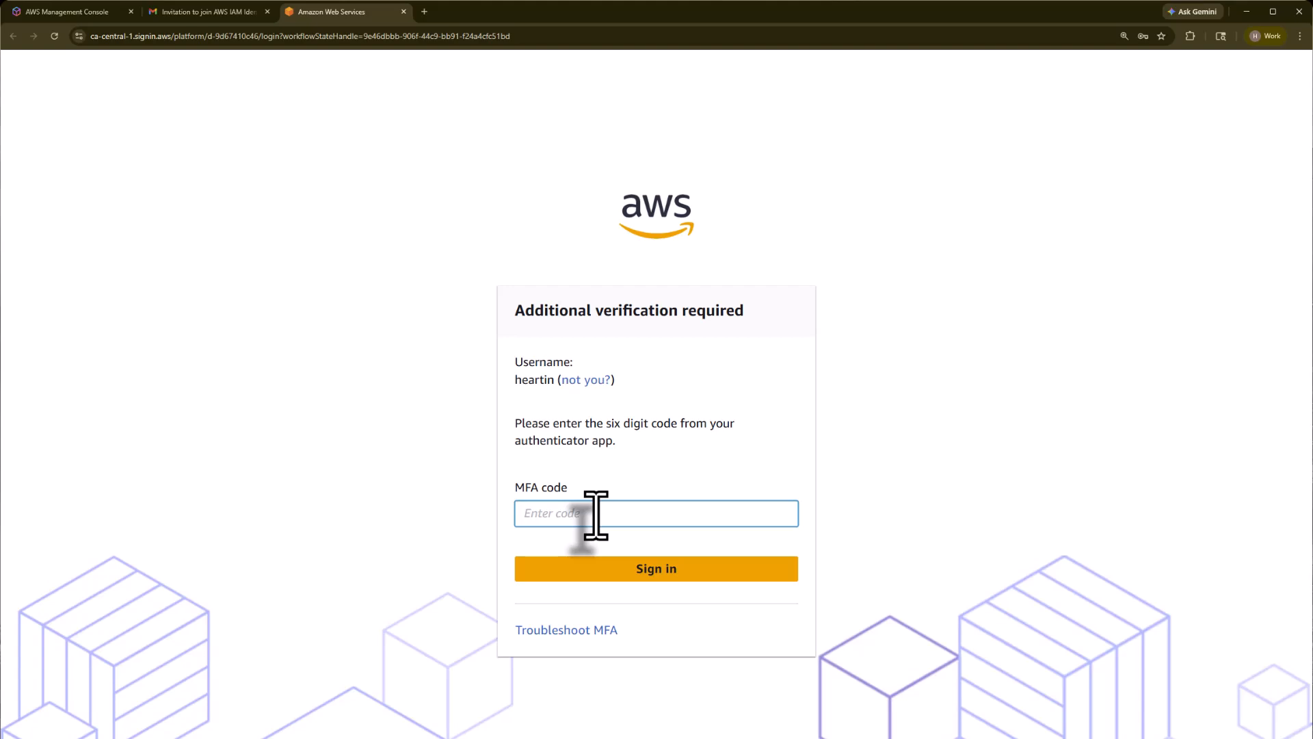
key("ctrl+v")
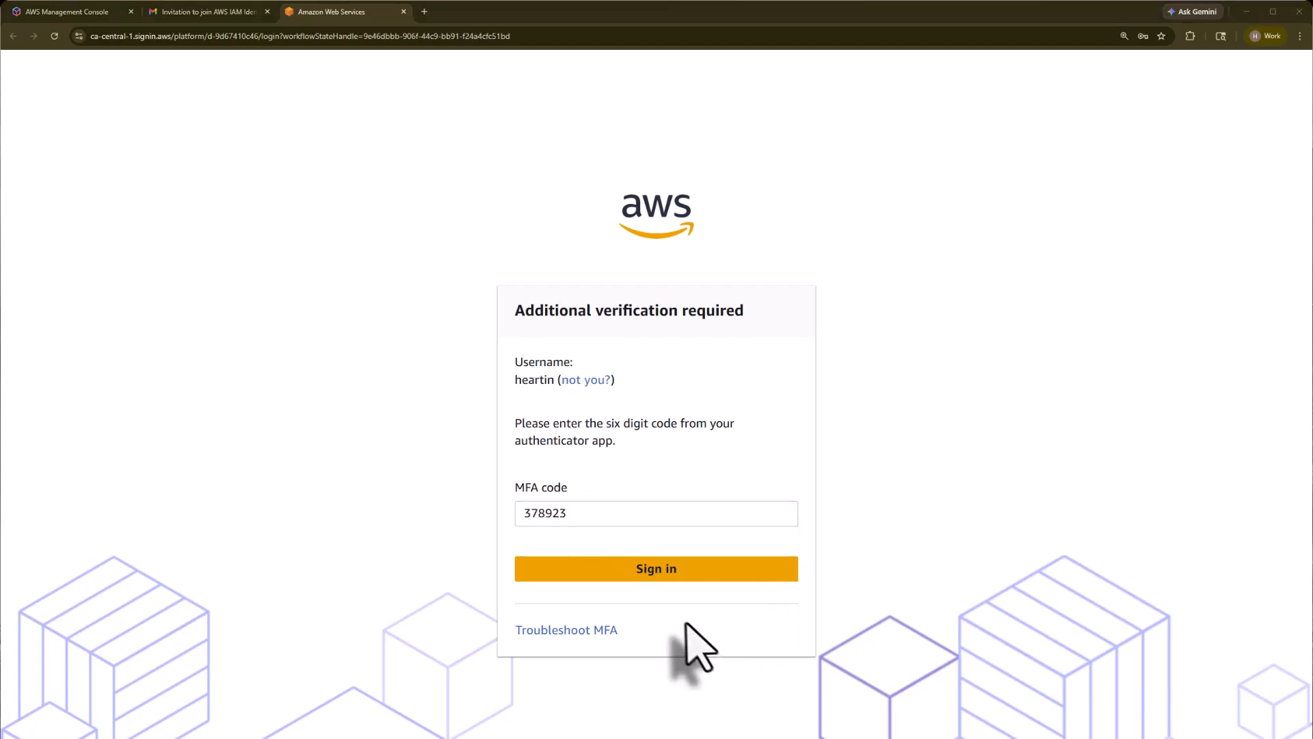
left_click(660, 574)
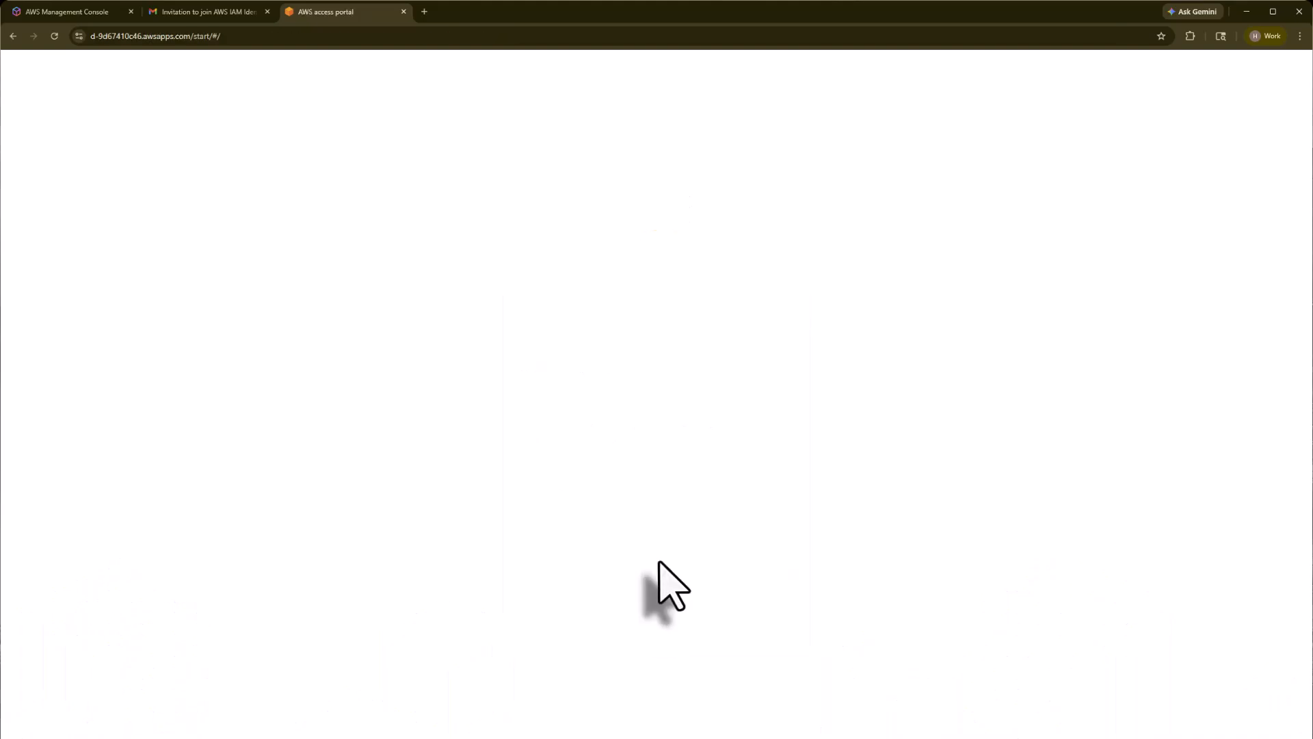
Step: Zoom the portal, open Sandbox 1's console as AdministratorAccess, then return to the portal tab
key("ctrl+plus")
key("ctrl+plus")
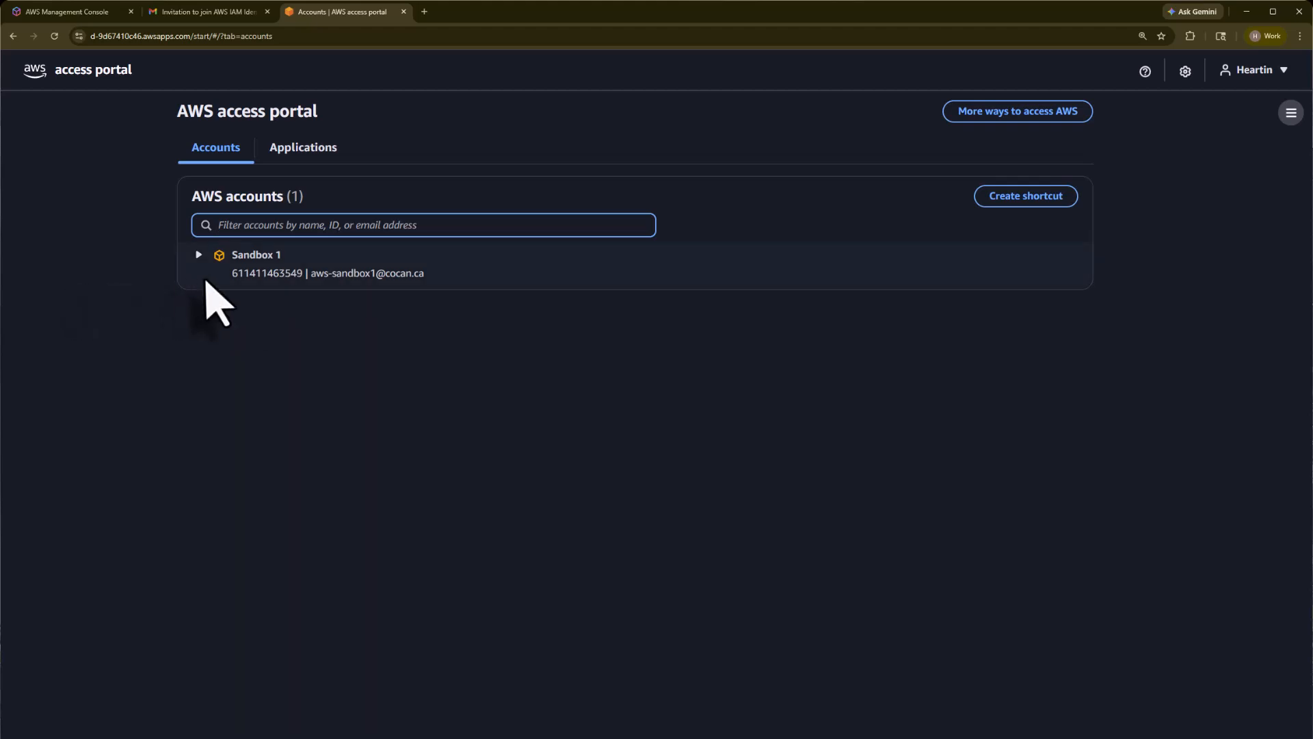
left_click(199, 255)
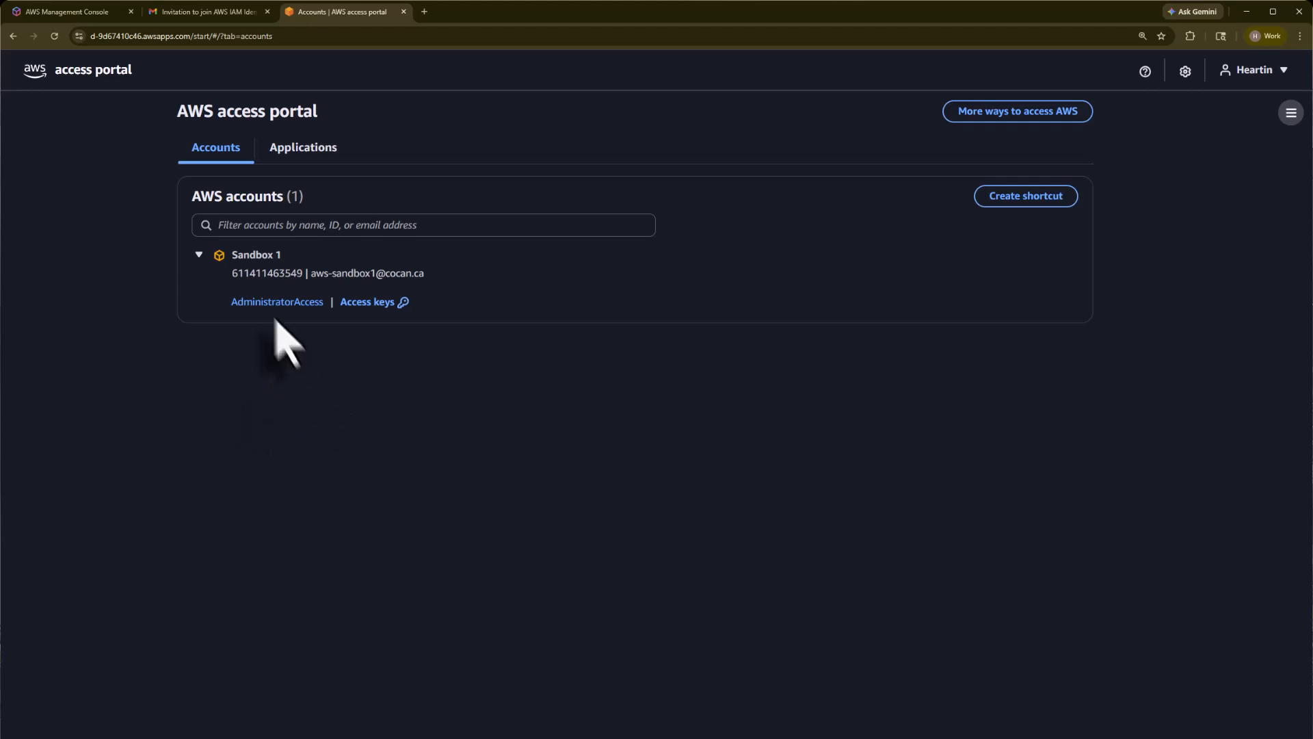
left_click(264, 301)
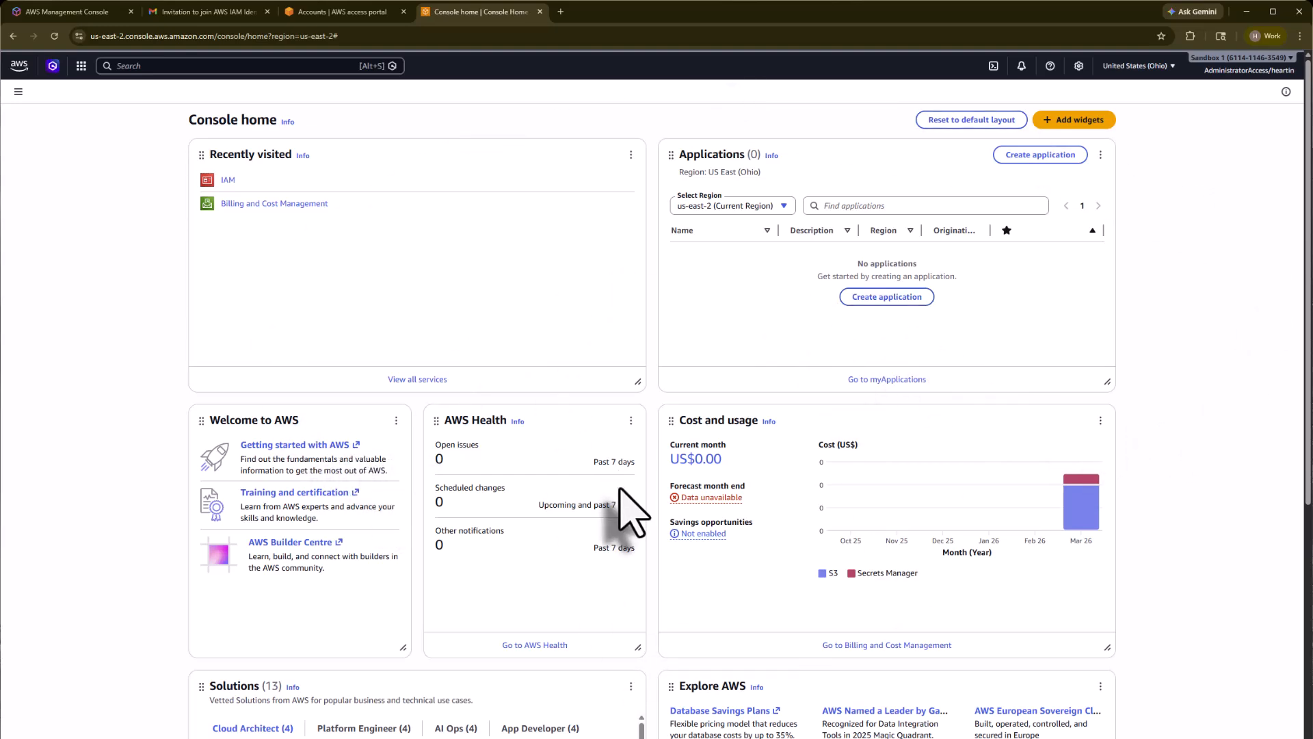
left_click(342, 12)
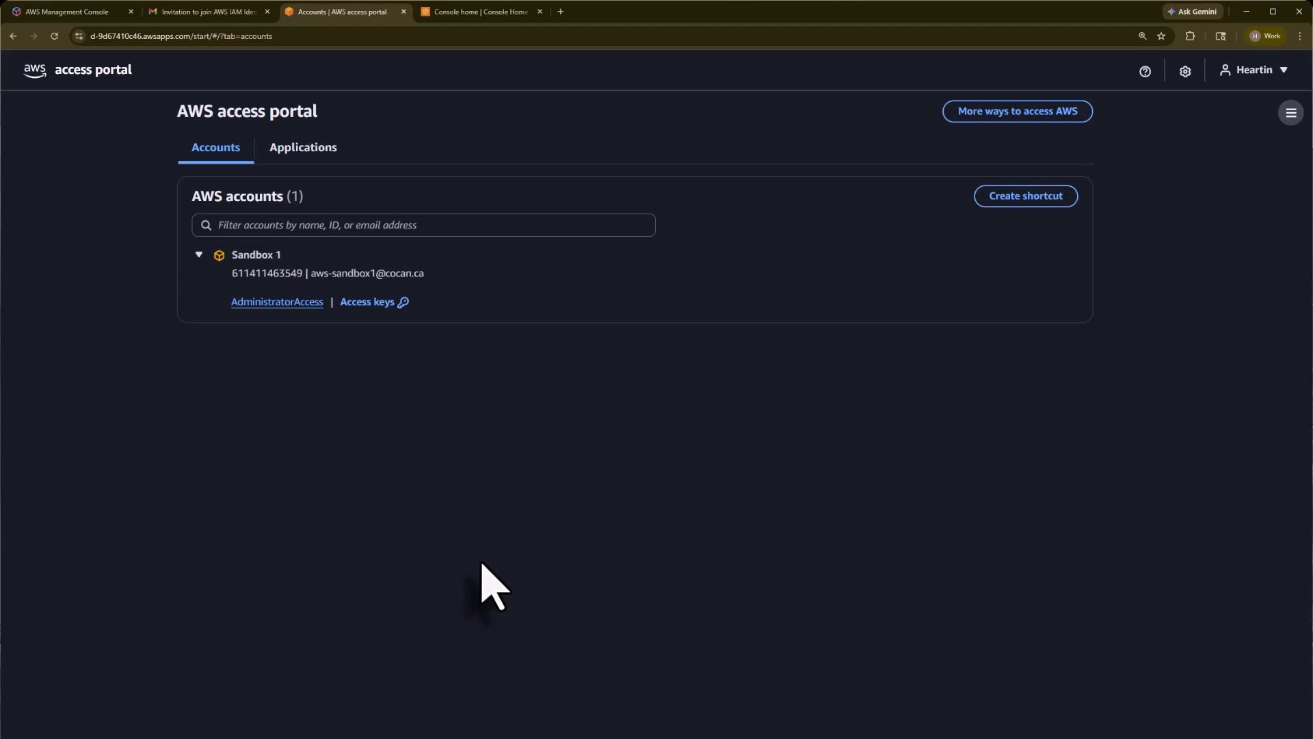
Step: View and close Sandbox 1's AdministratorAccess access keys, then return to the Console home tab
left_click(372, 303)
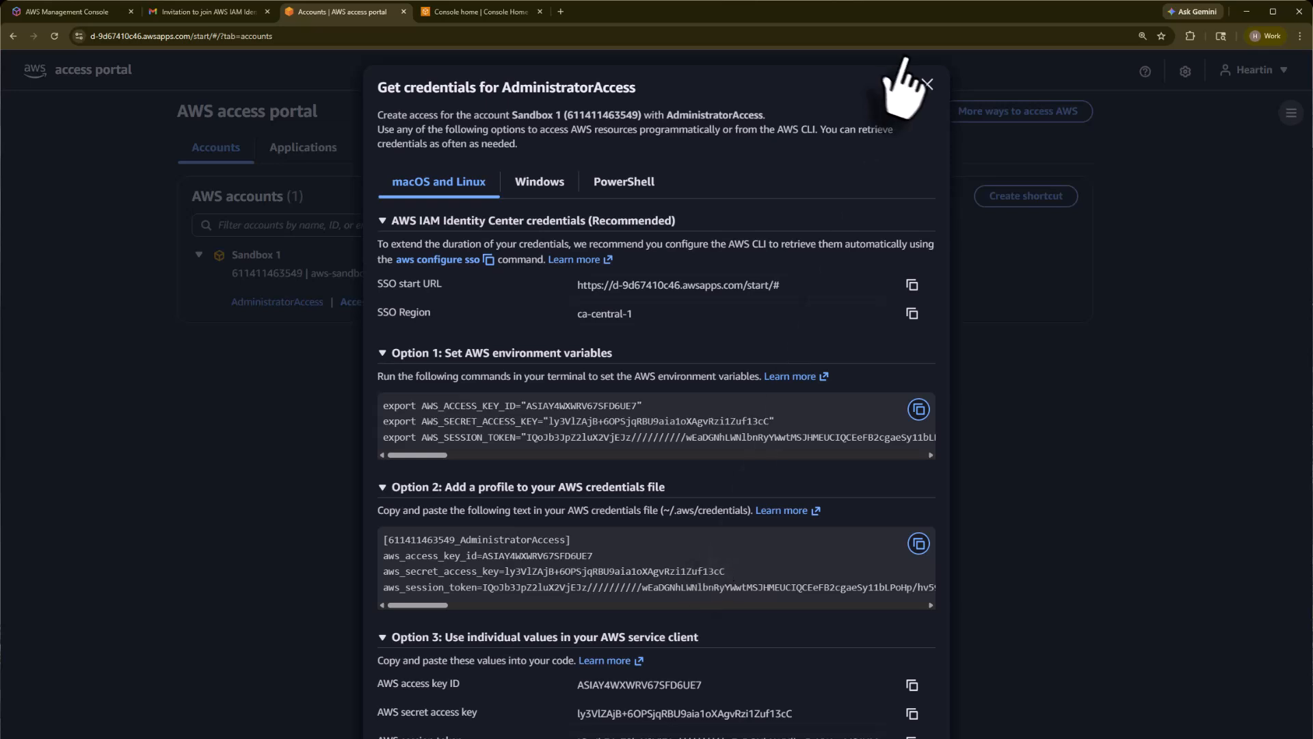
left_click(927, 83)
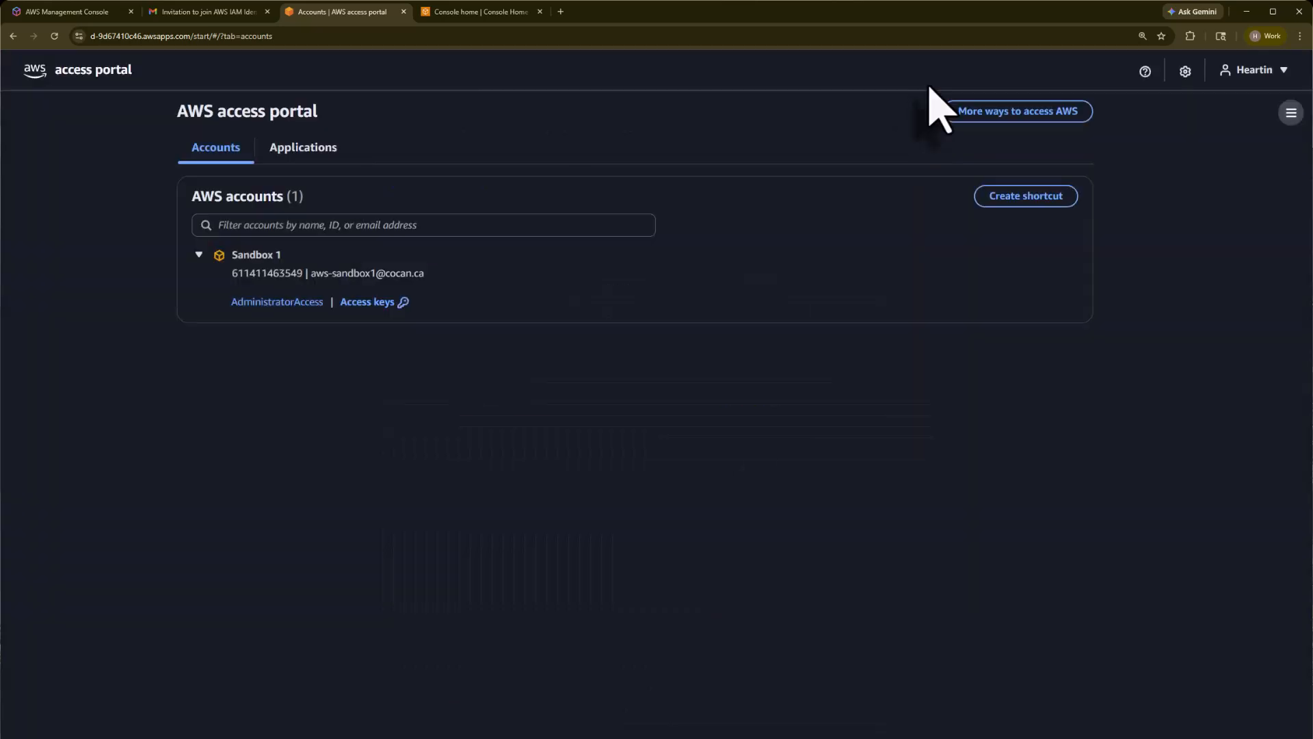
left_click(465, 14)
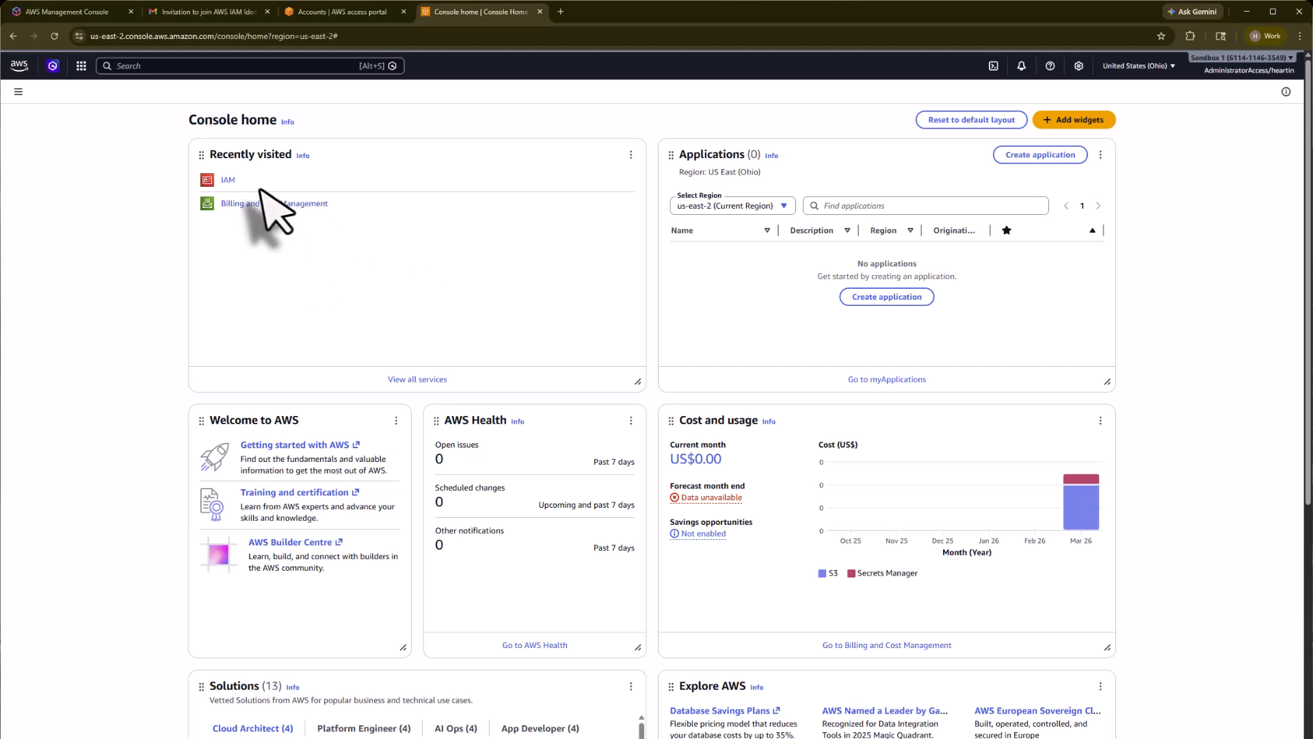
Step: Check IAM's Users list, then search 'IAM Identity' and open IAM Identity Center
left_click(229, 180)
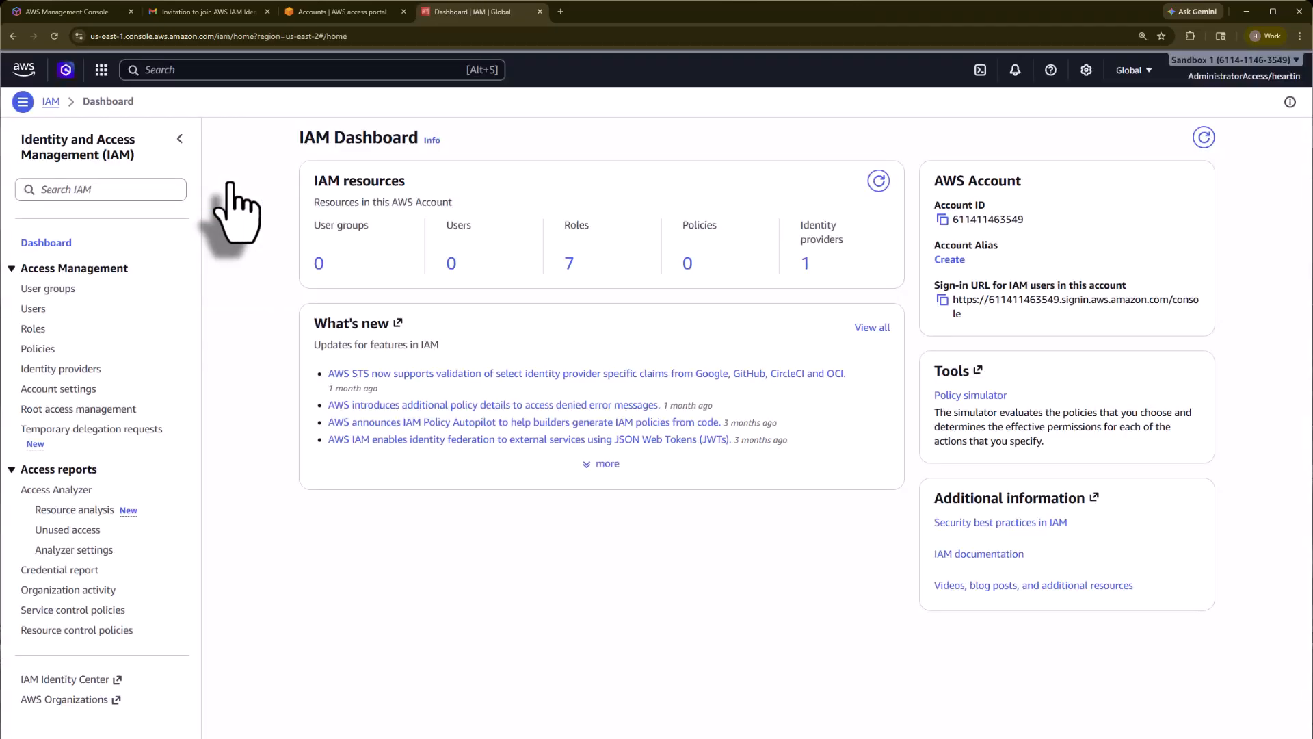
left_click(35, 310)
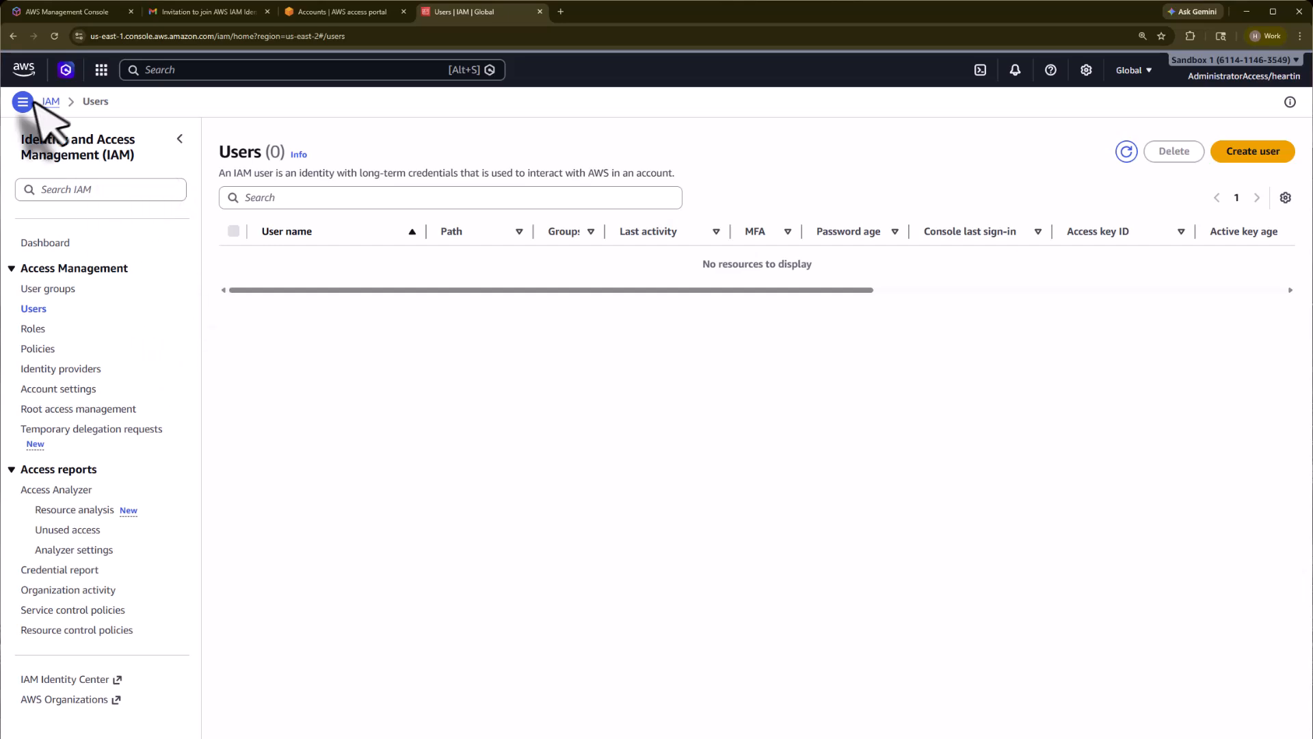
left_click(185, 71)
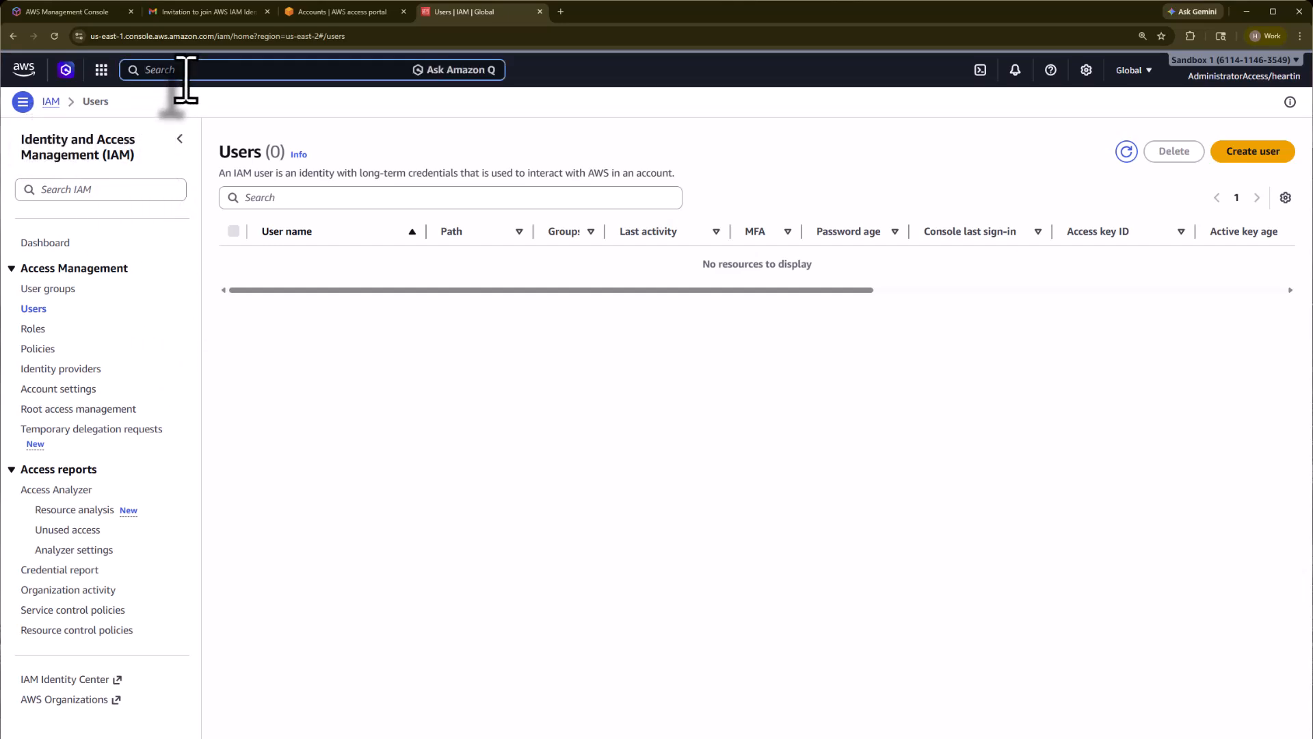
type("IAM Identity")
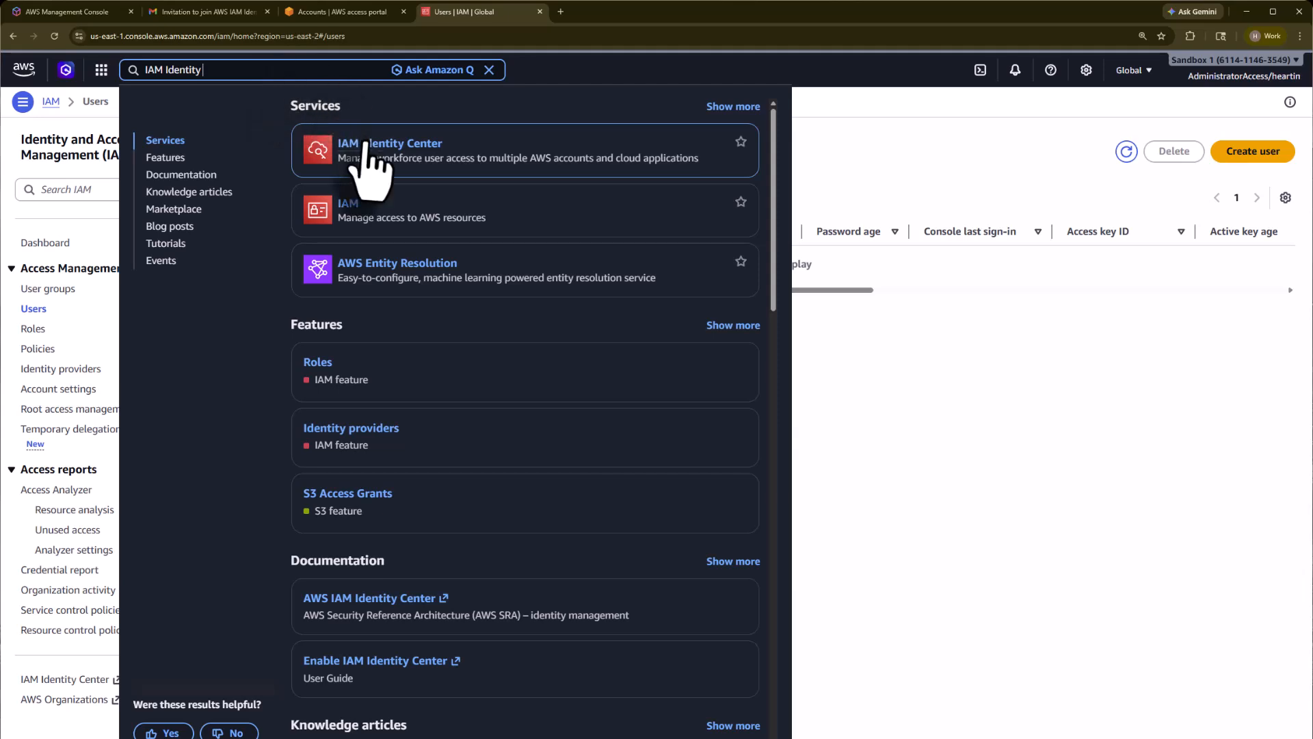
left_click(373, 157)
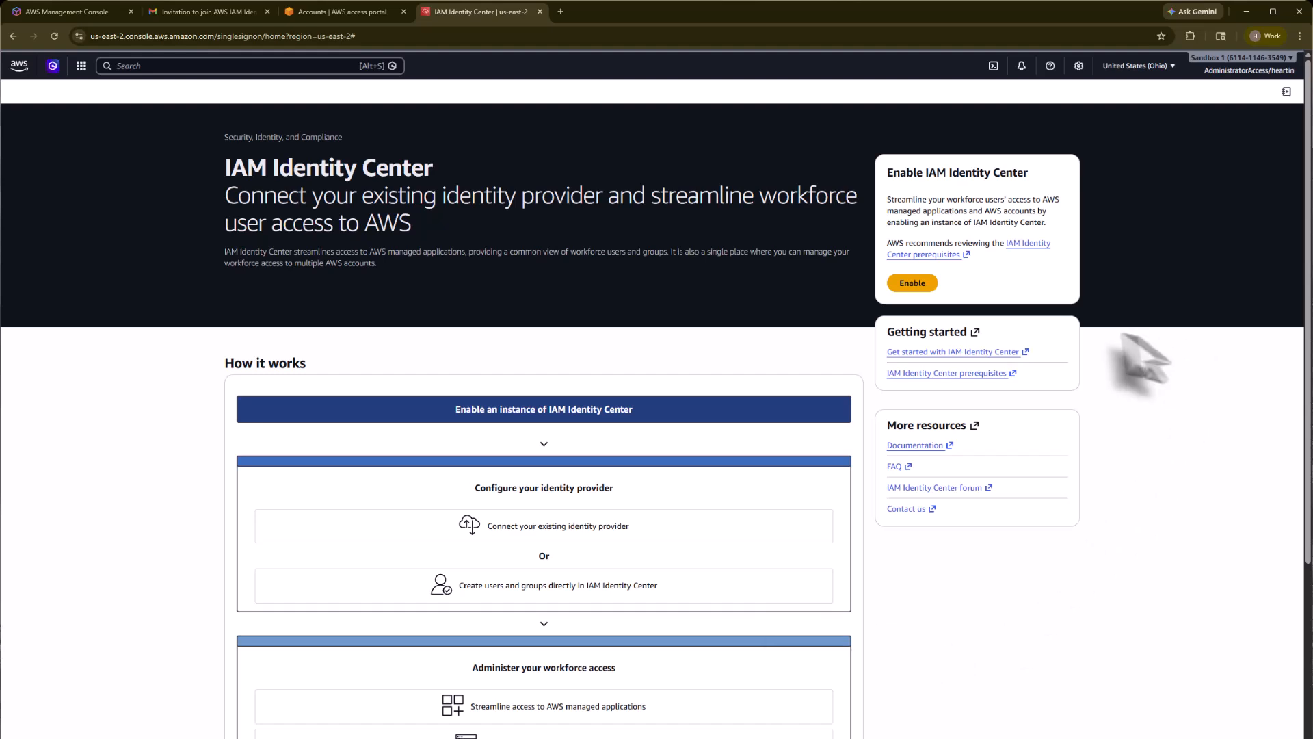
Step: Start enabling an IAM Identity Center account instance in US East (Ohio)
left_click(910, 283)
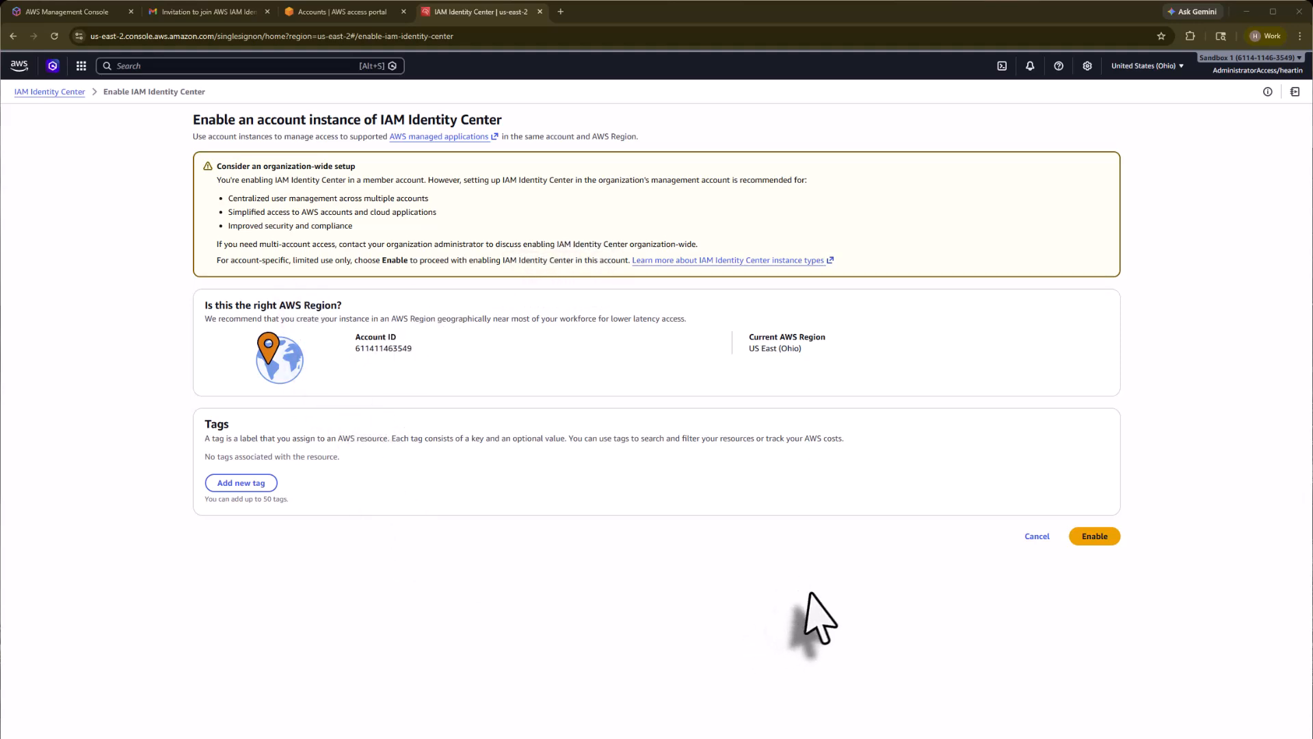
Step: Switch the region to Canada (Central) and cancel enabling the instance
left_click(1178, 76)
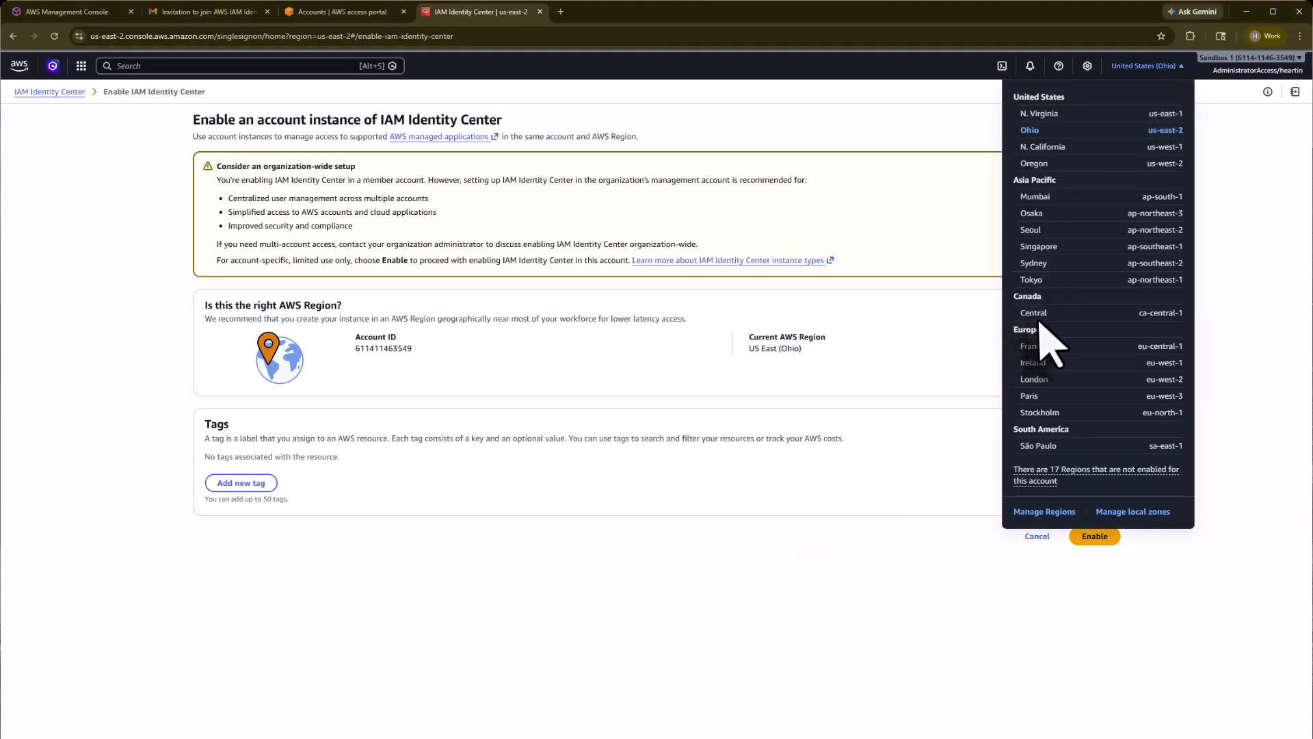
left_click(1041, 316)
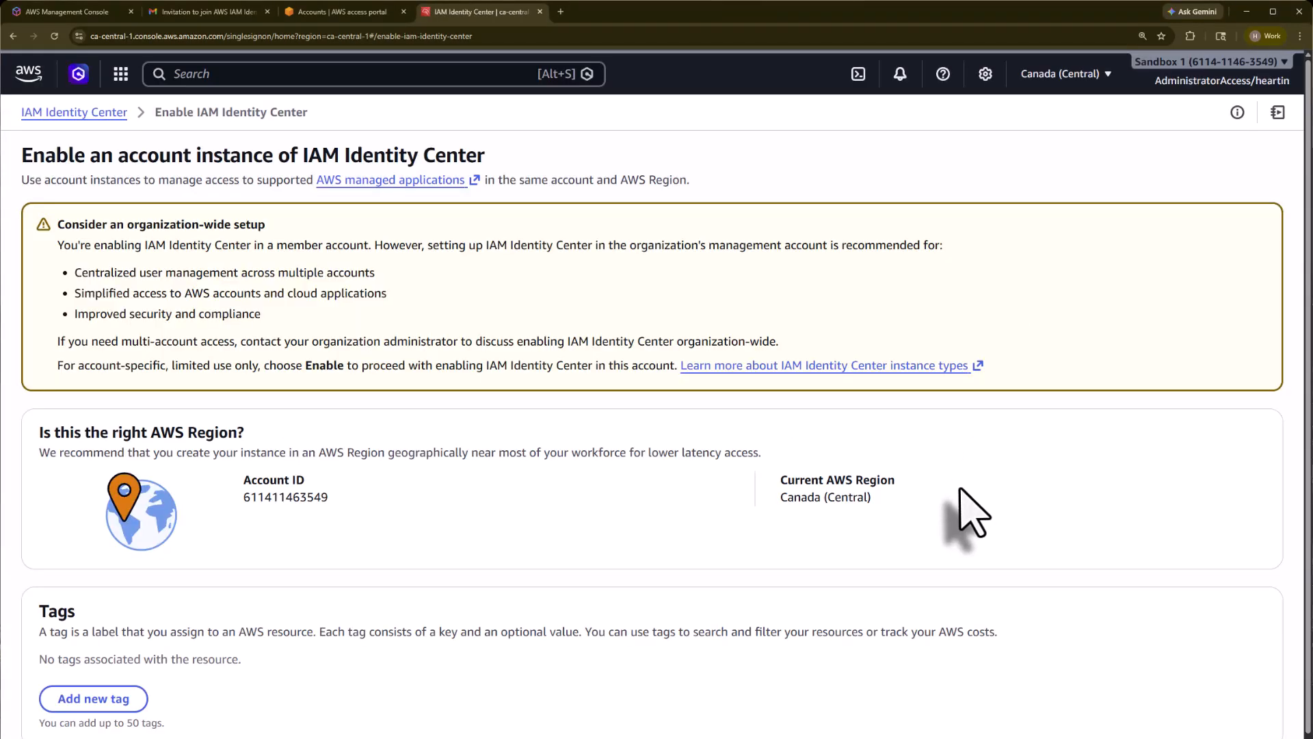
scroll(972, 513, "down", 1)
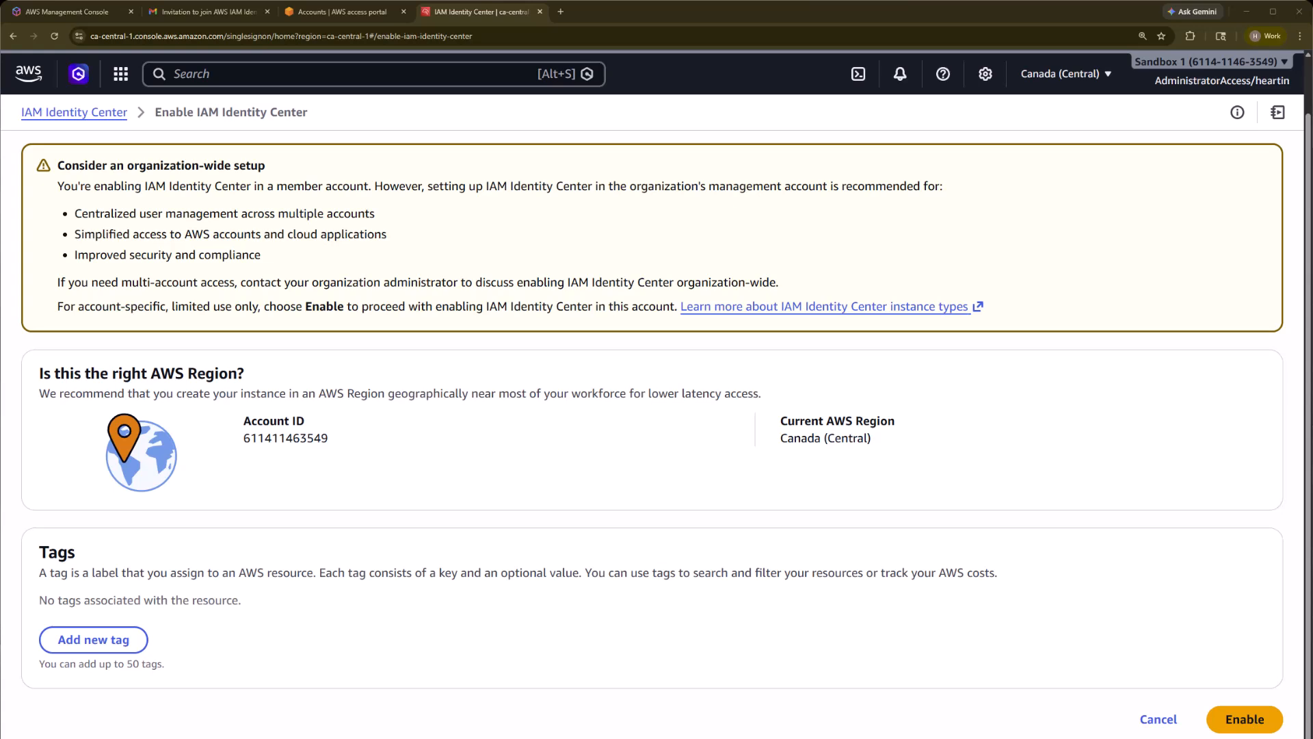
left_click(1157, 719)
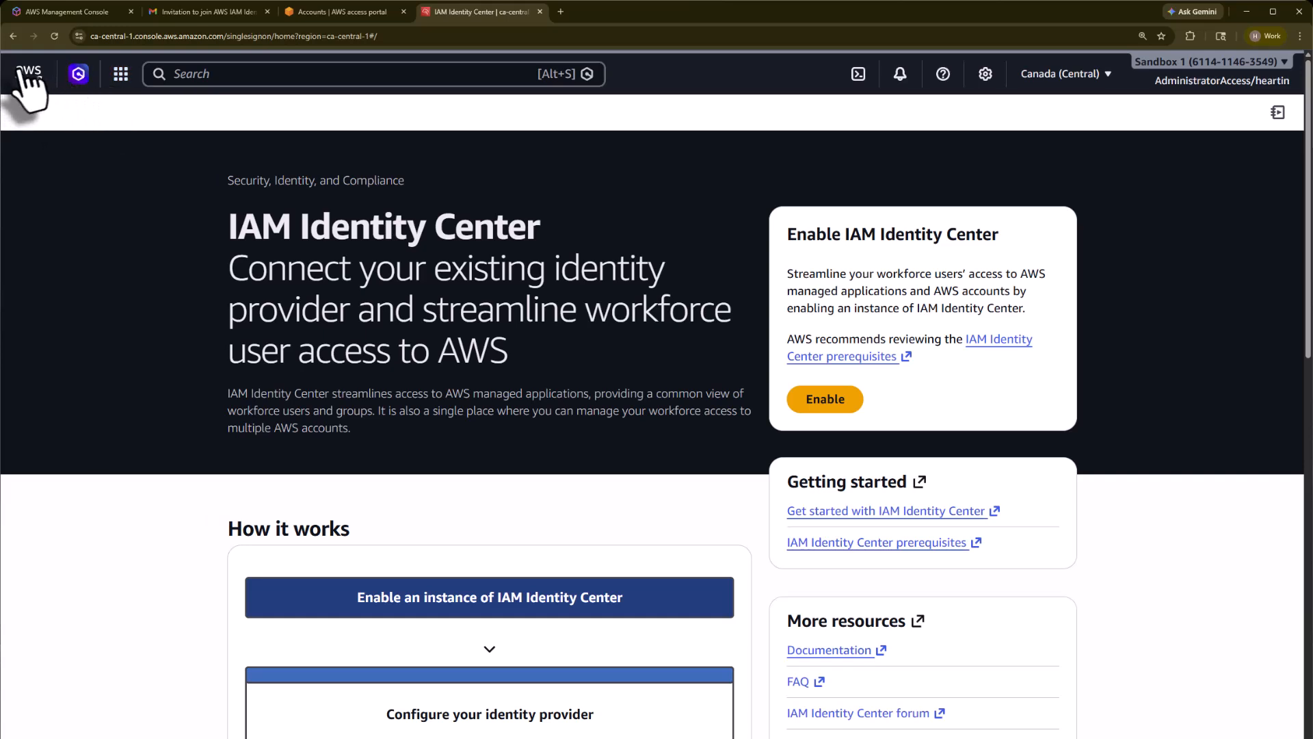
Step: Open Console home with the AWS logo, then switch back to the access portal tab
left_click(24, 72)
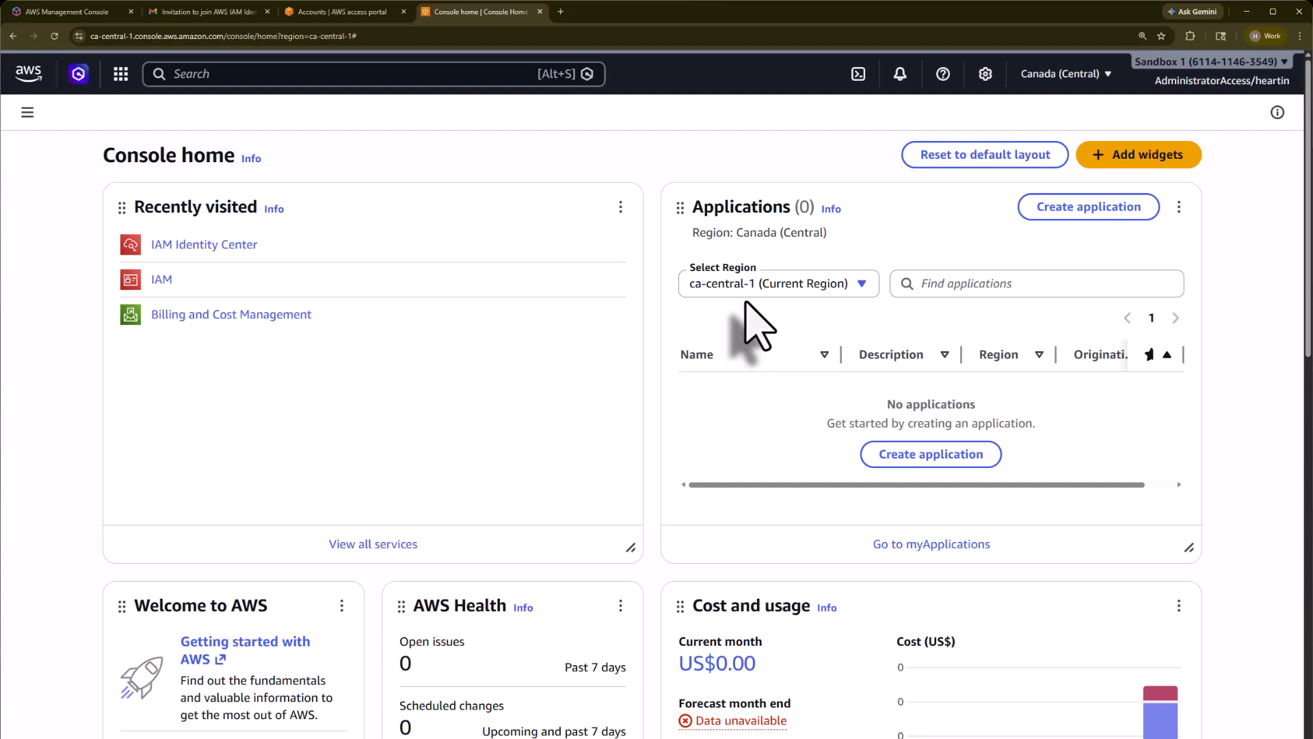
left_click(338, 11)
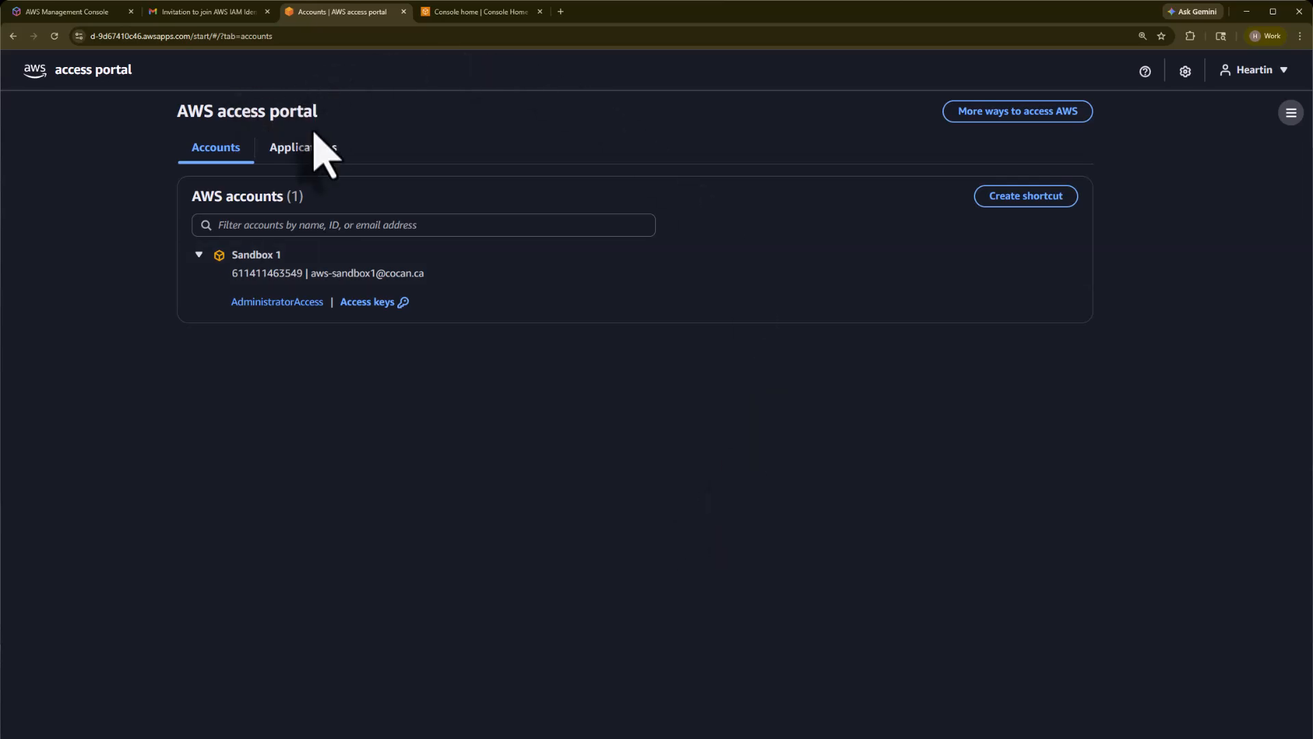
Step: Switch back to the Console home tab
left_click(472, 12)
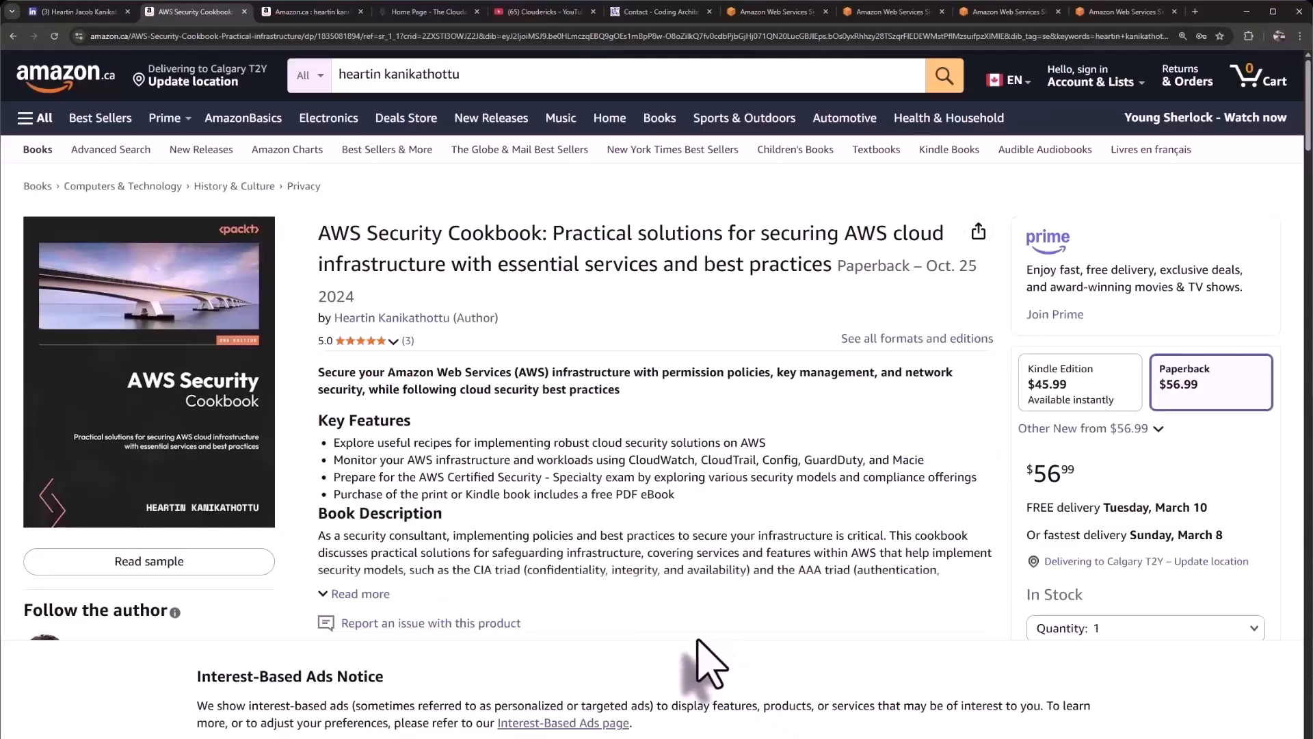
Step: Rerun the author's book search on Amazon.ca to list the three cloud books
key("ctrl+Tab")
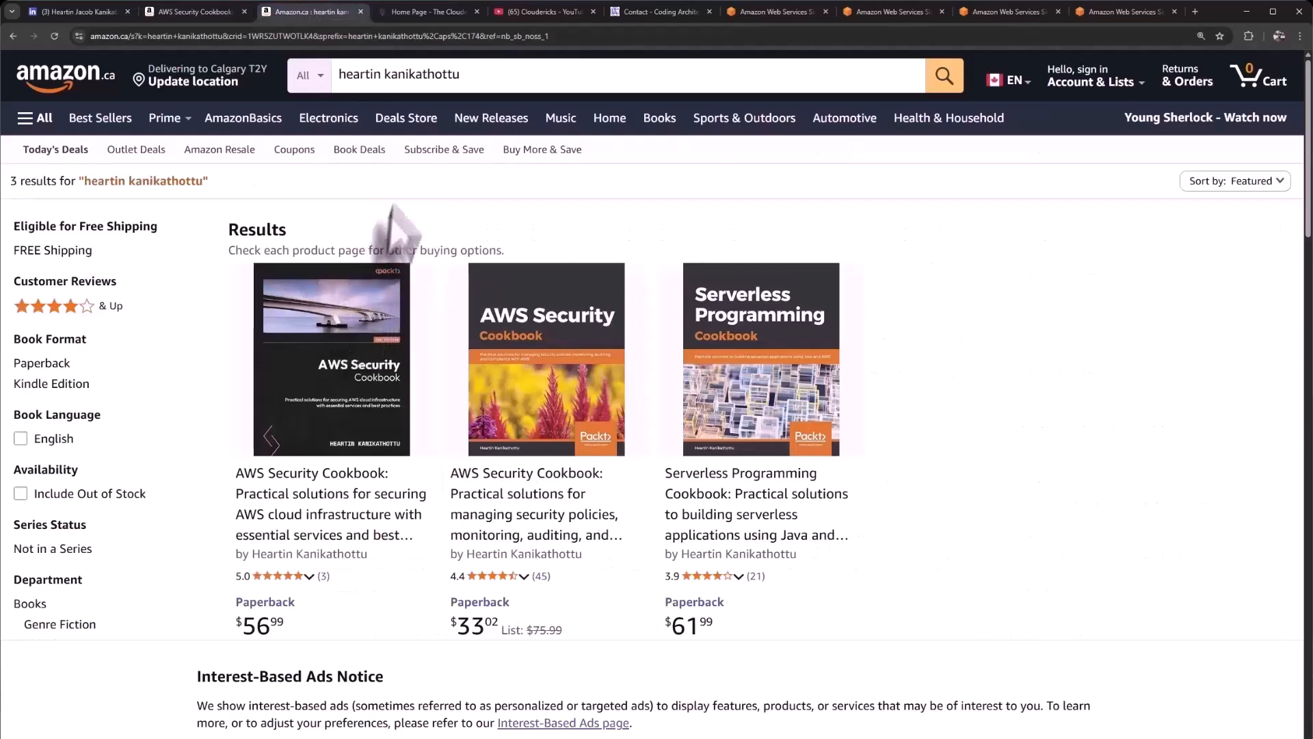
left_click(423, 79)
key("Return")
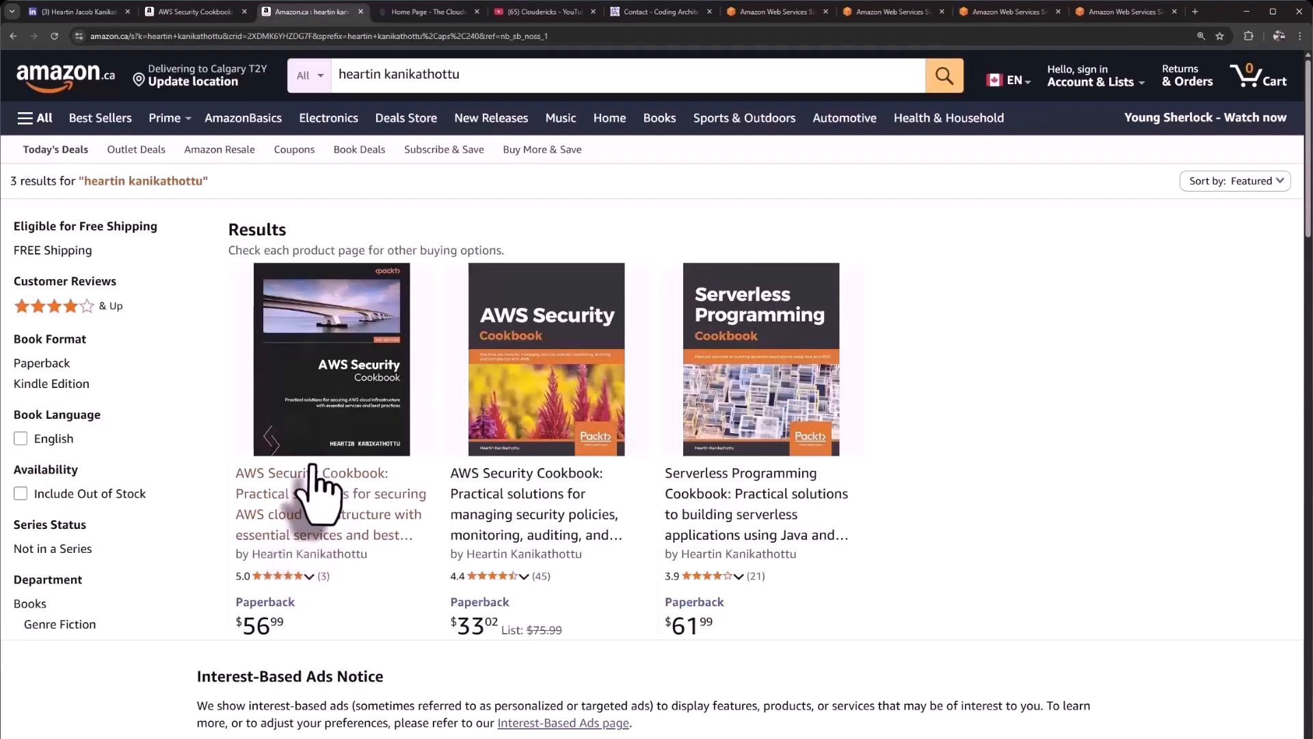
Step: View the Cloudericks website and YouTube channel, then return to the Amazon results
left_click(439, 15)
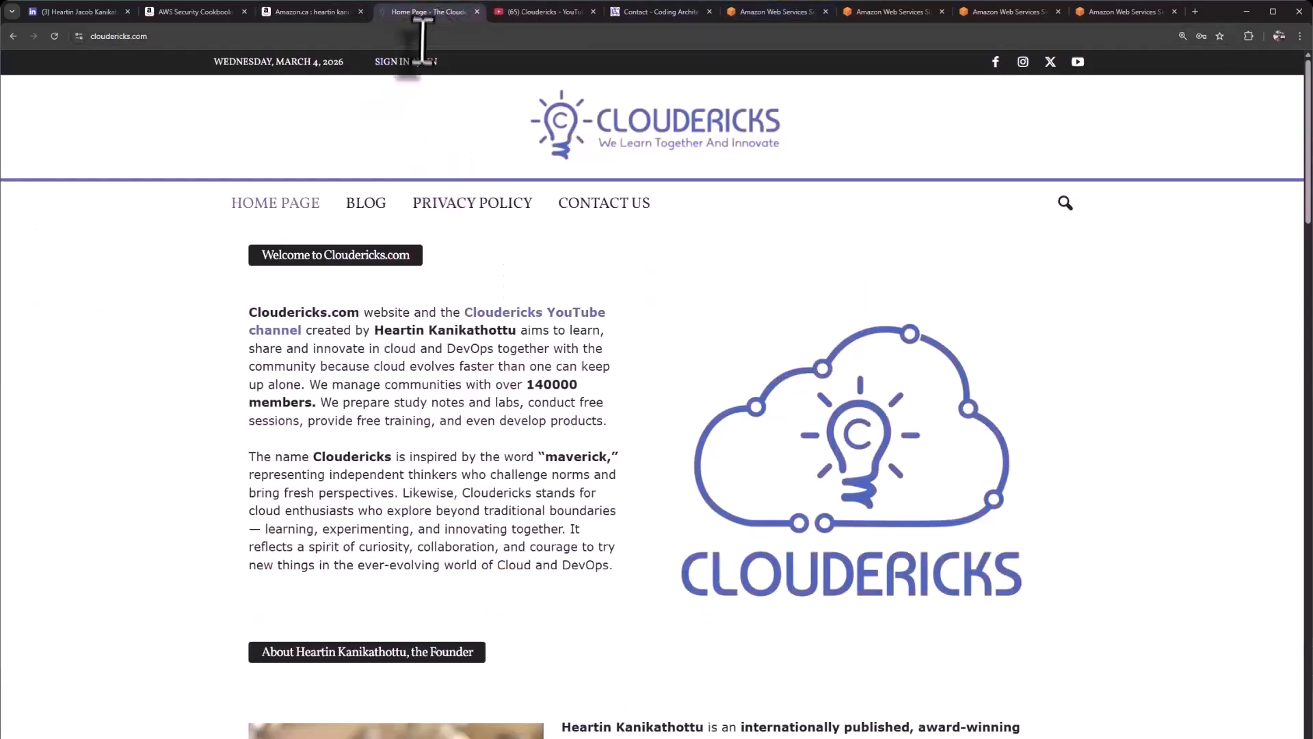
left_click(546, 12)
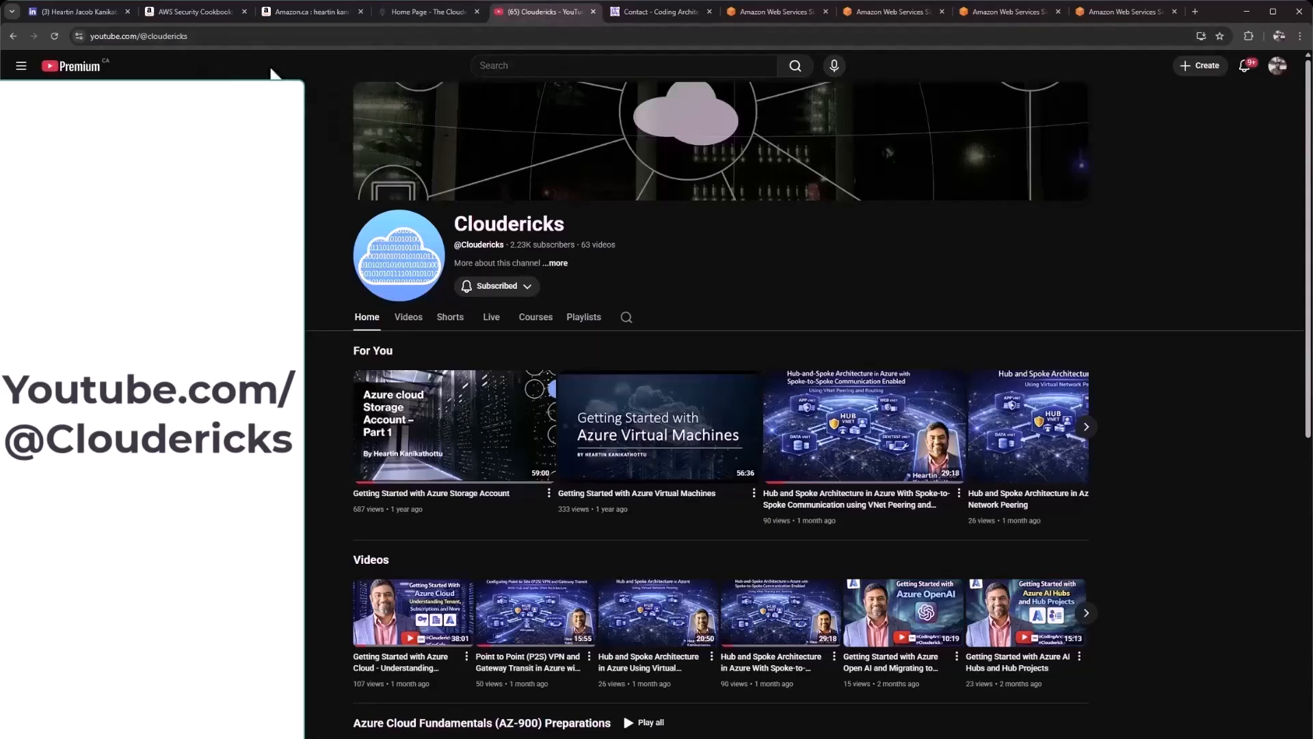
left_click(301, 12)
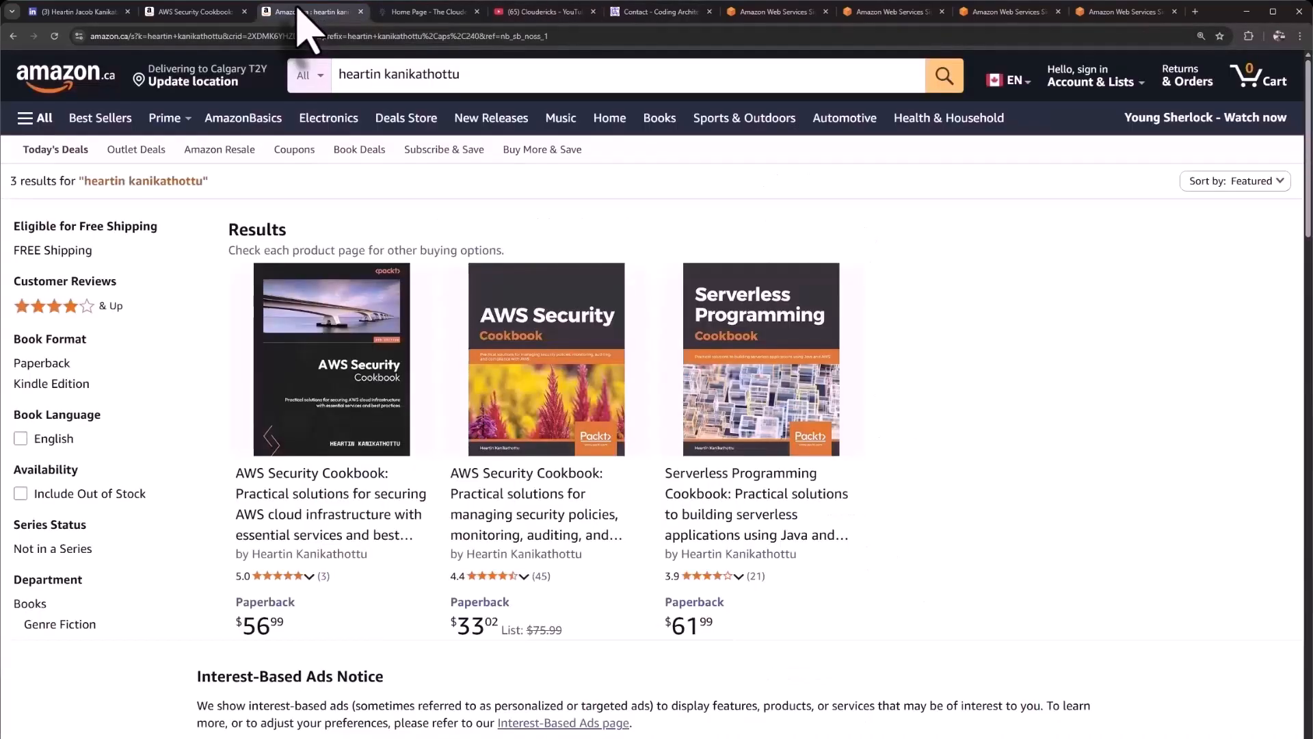